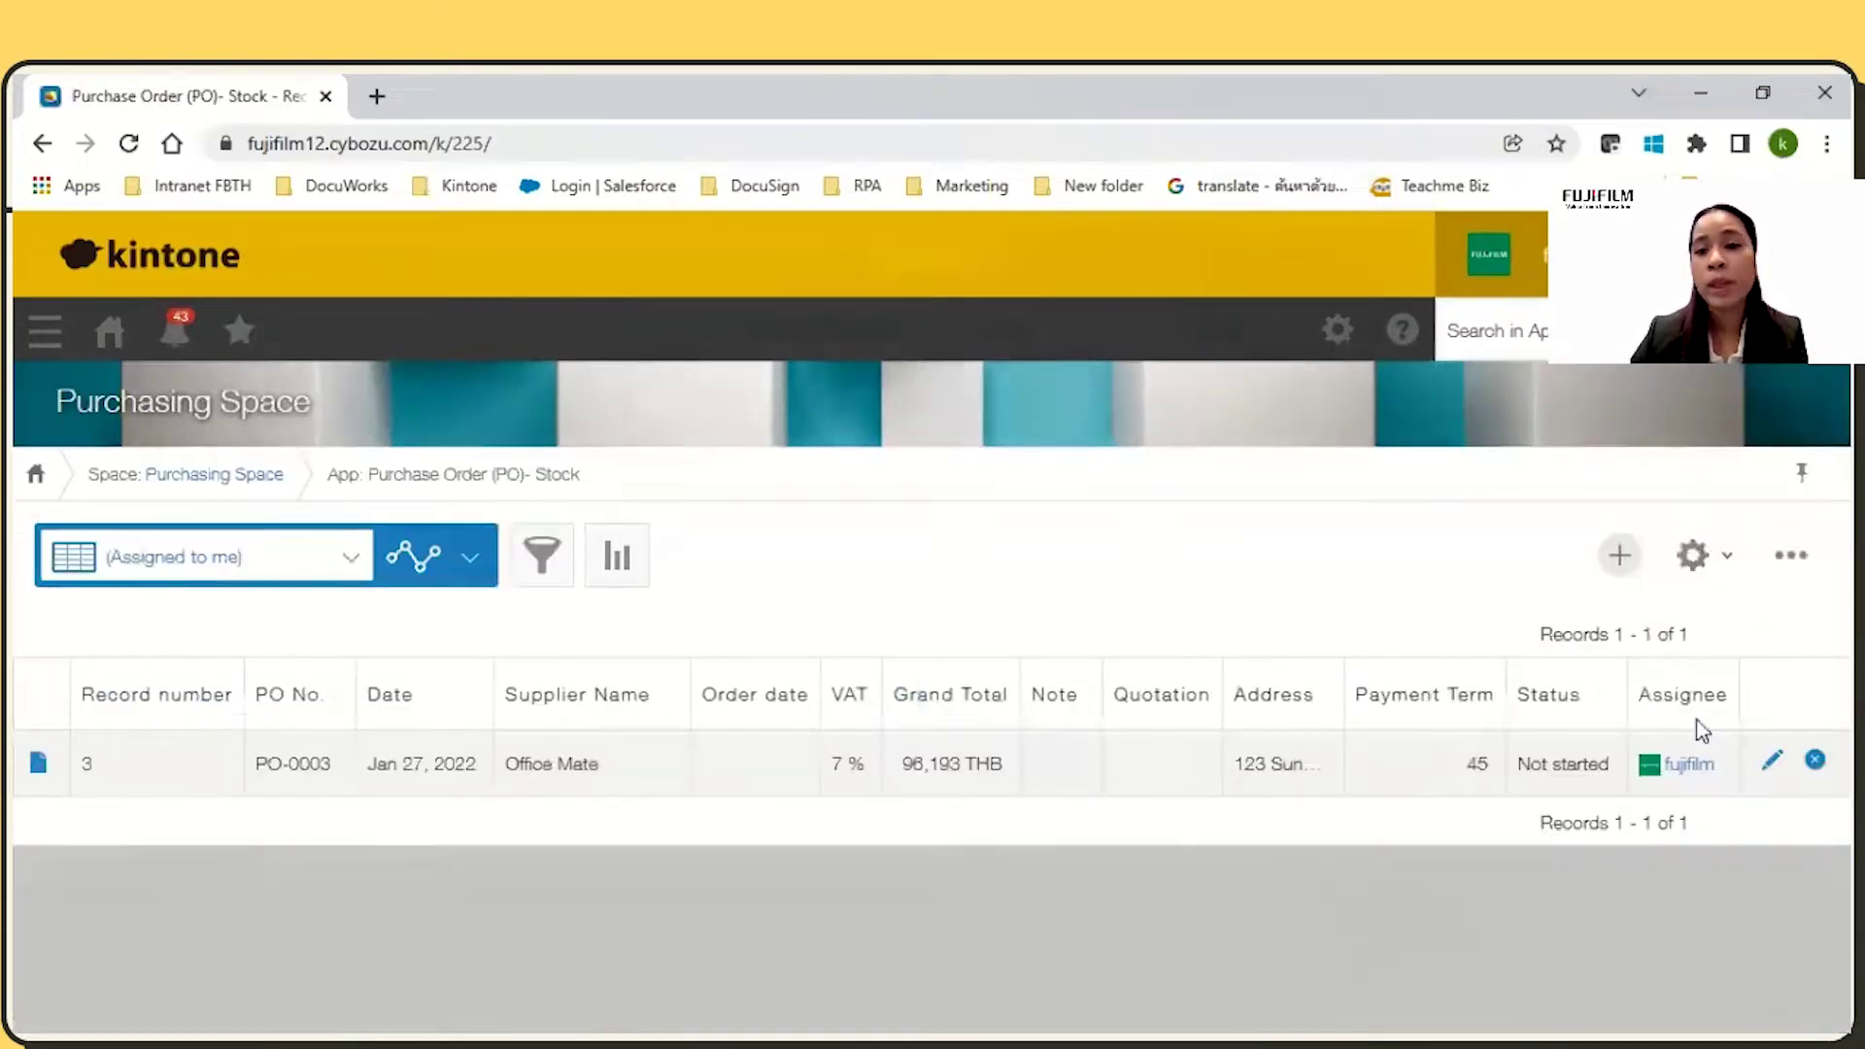
Create a new purchase order record and look up supplier code Sup02 (J.I.B Computer) to fill in the supplier details
click(1620, 562)
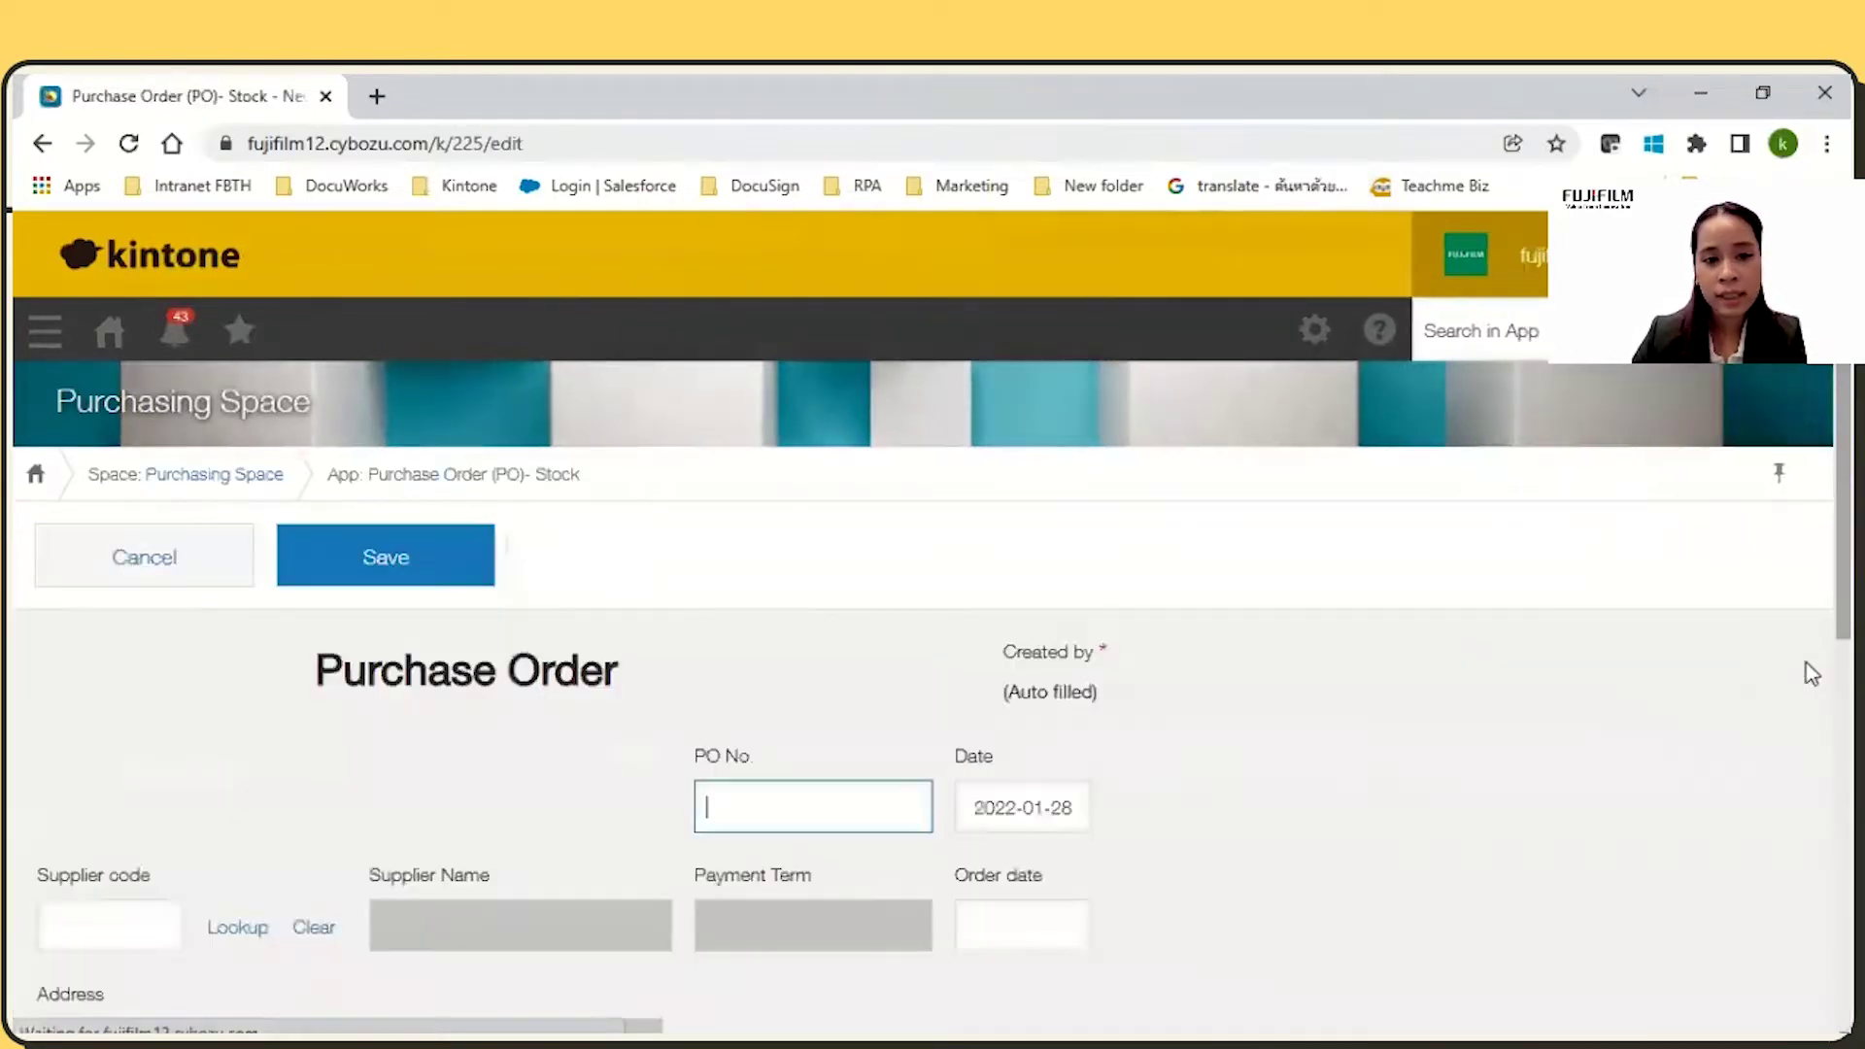
scroll(1400, 666, down, 1)
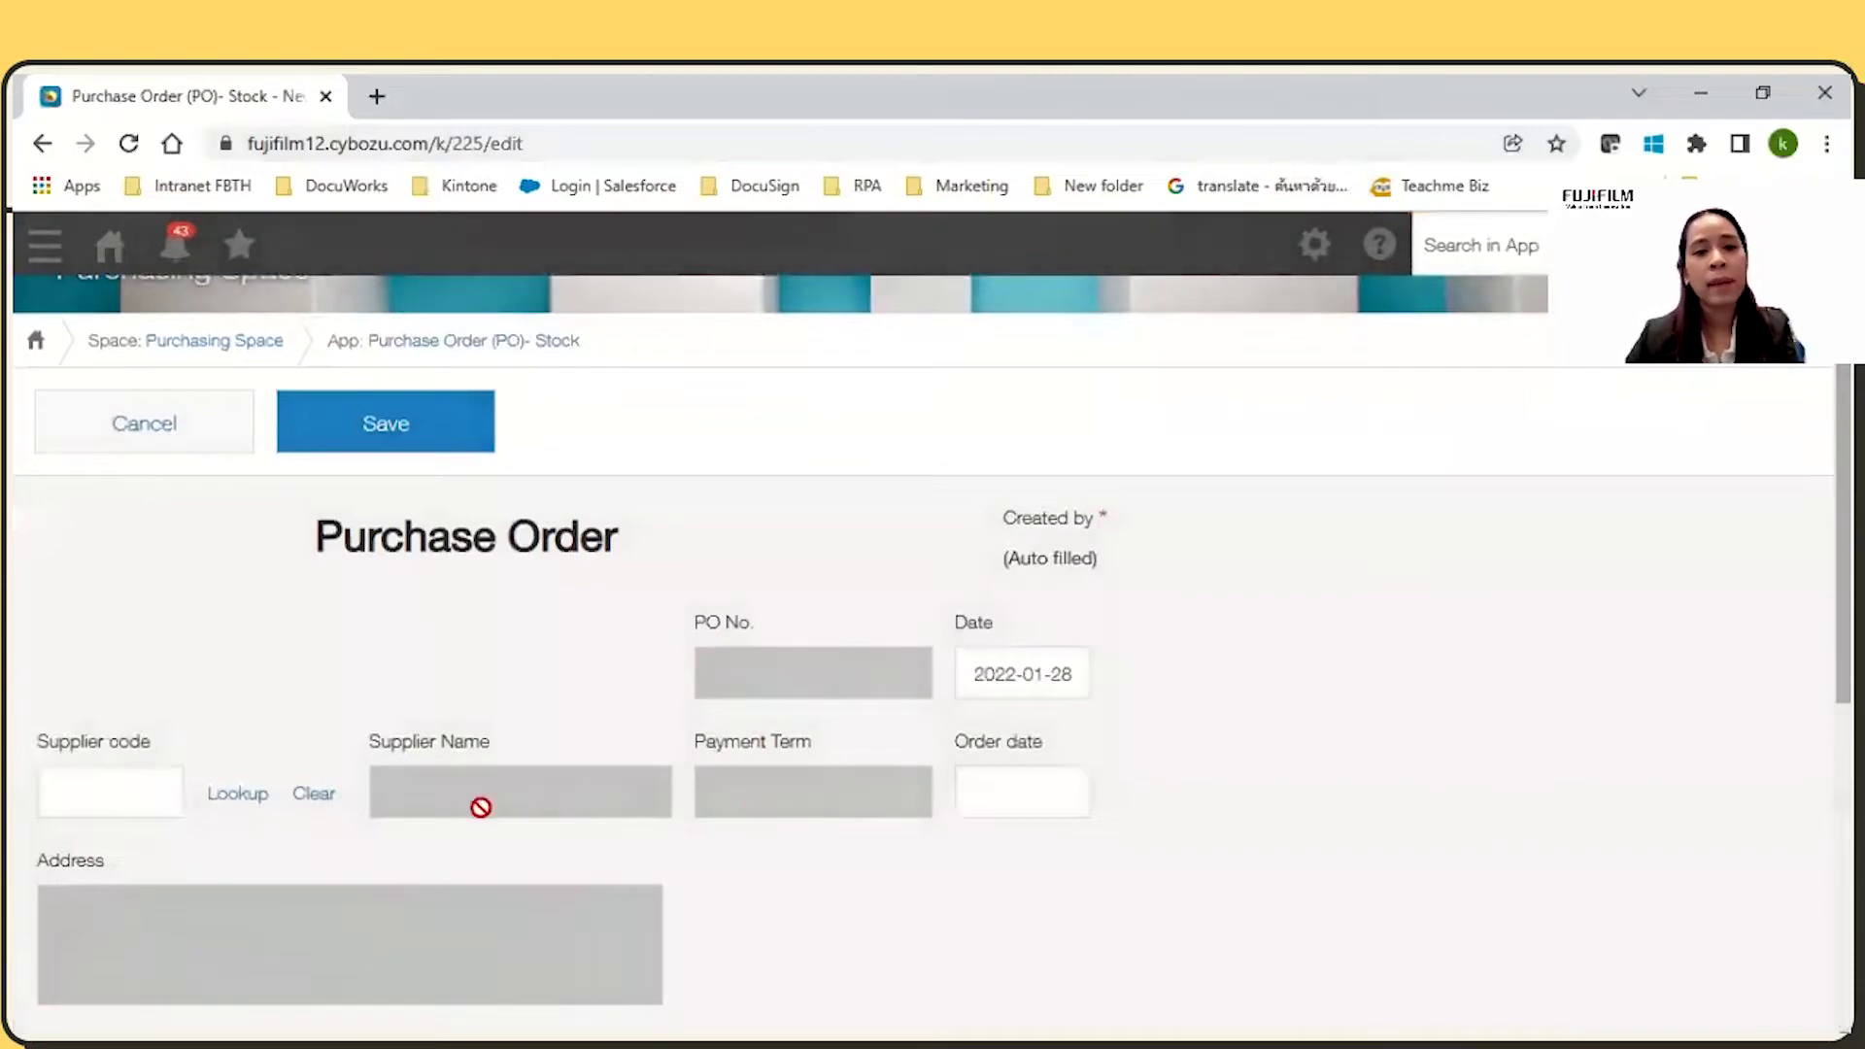
click(237, 794)
click(182, 627)
scroll(654, 804, down, 1)
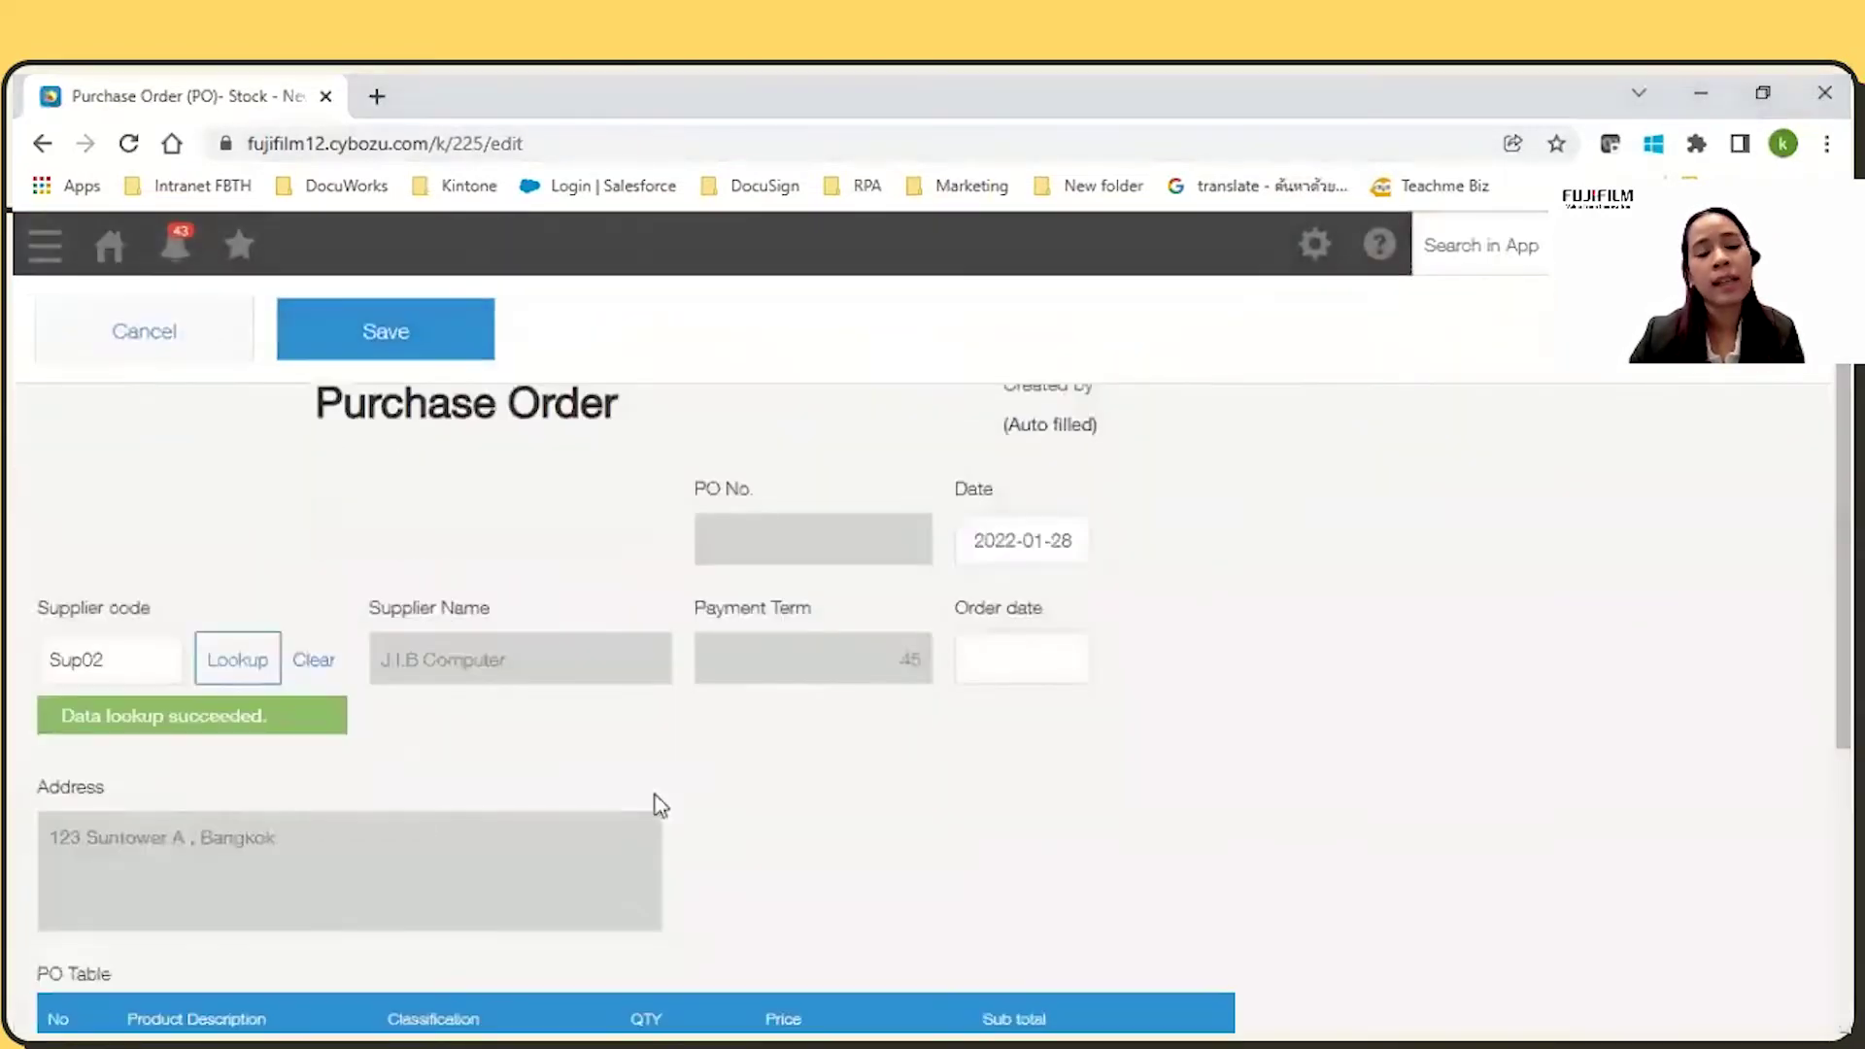
Fill the first PO Table row with No 1, product LAPTOP, classification IT related, quantity 10 and price 40000 THB
scroll(657, 807, down, 1)
scroll(654, 794, down, 1)
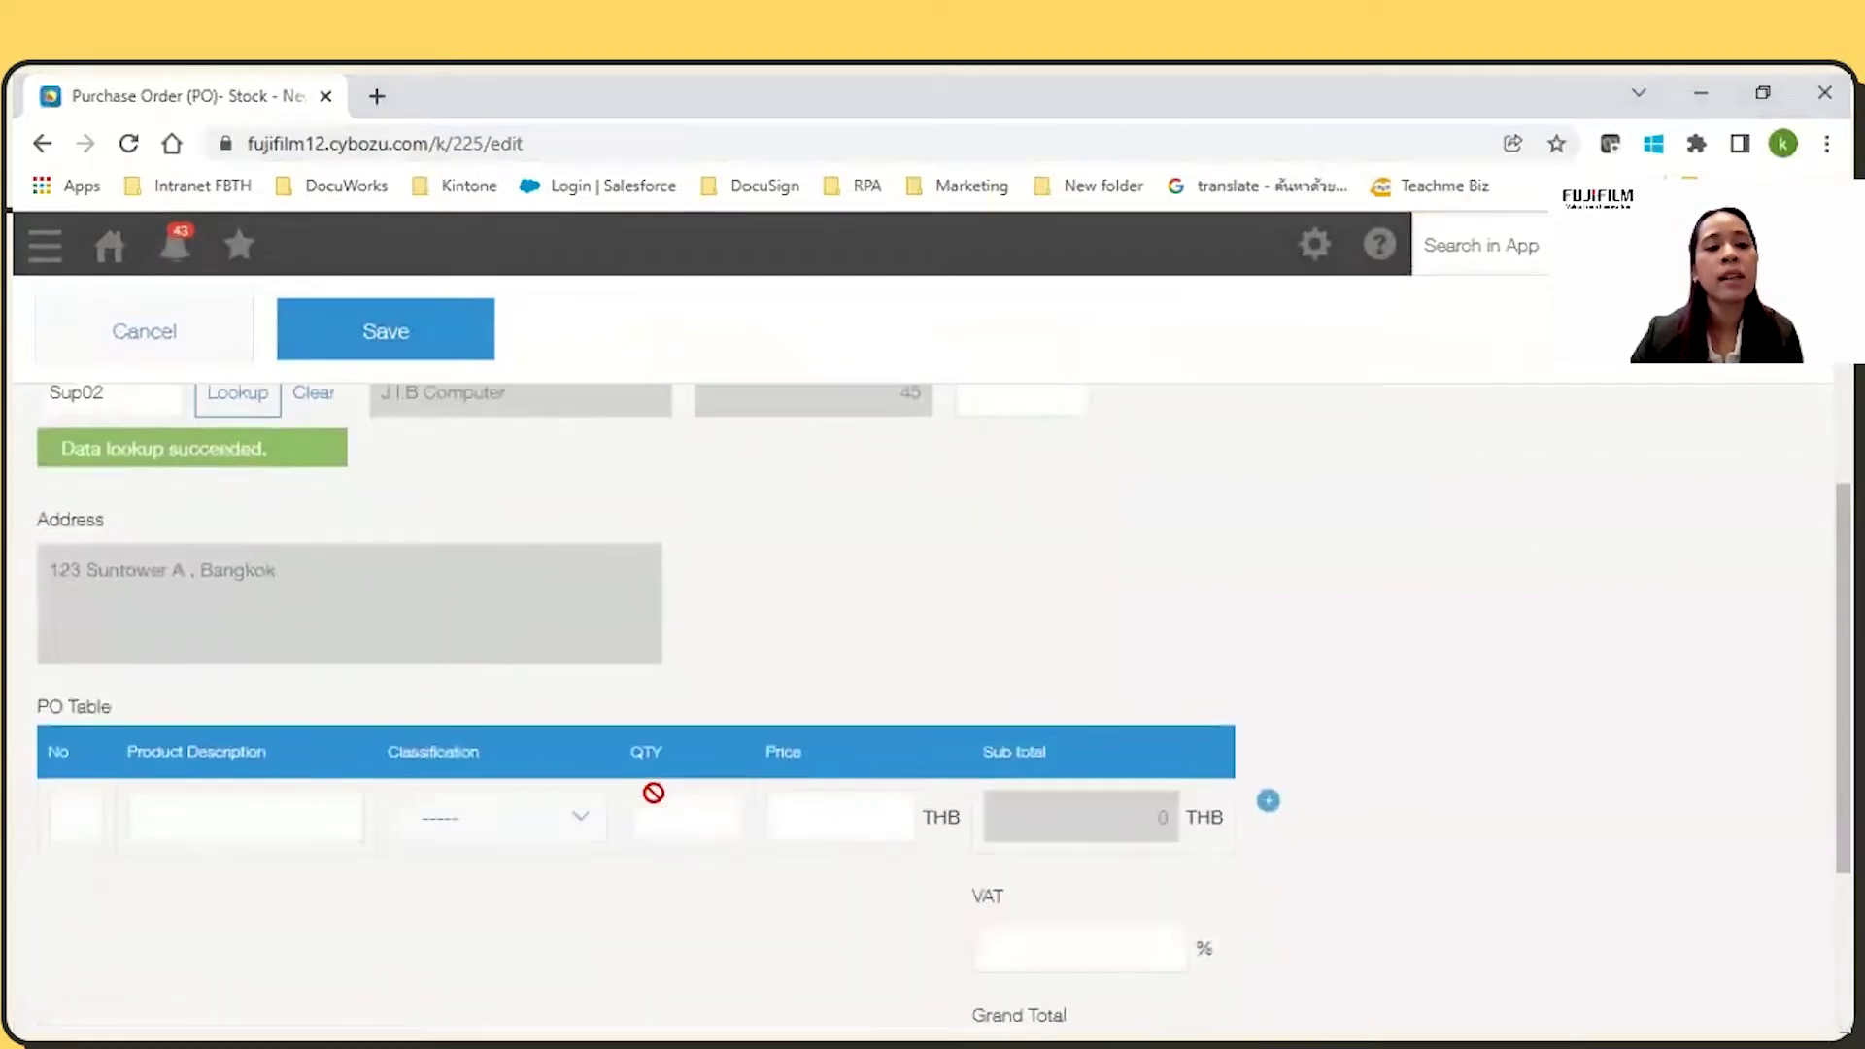
click(96, 814)
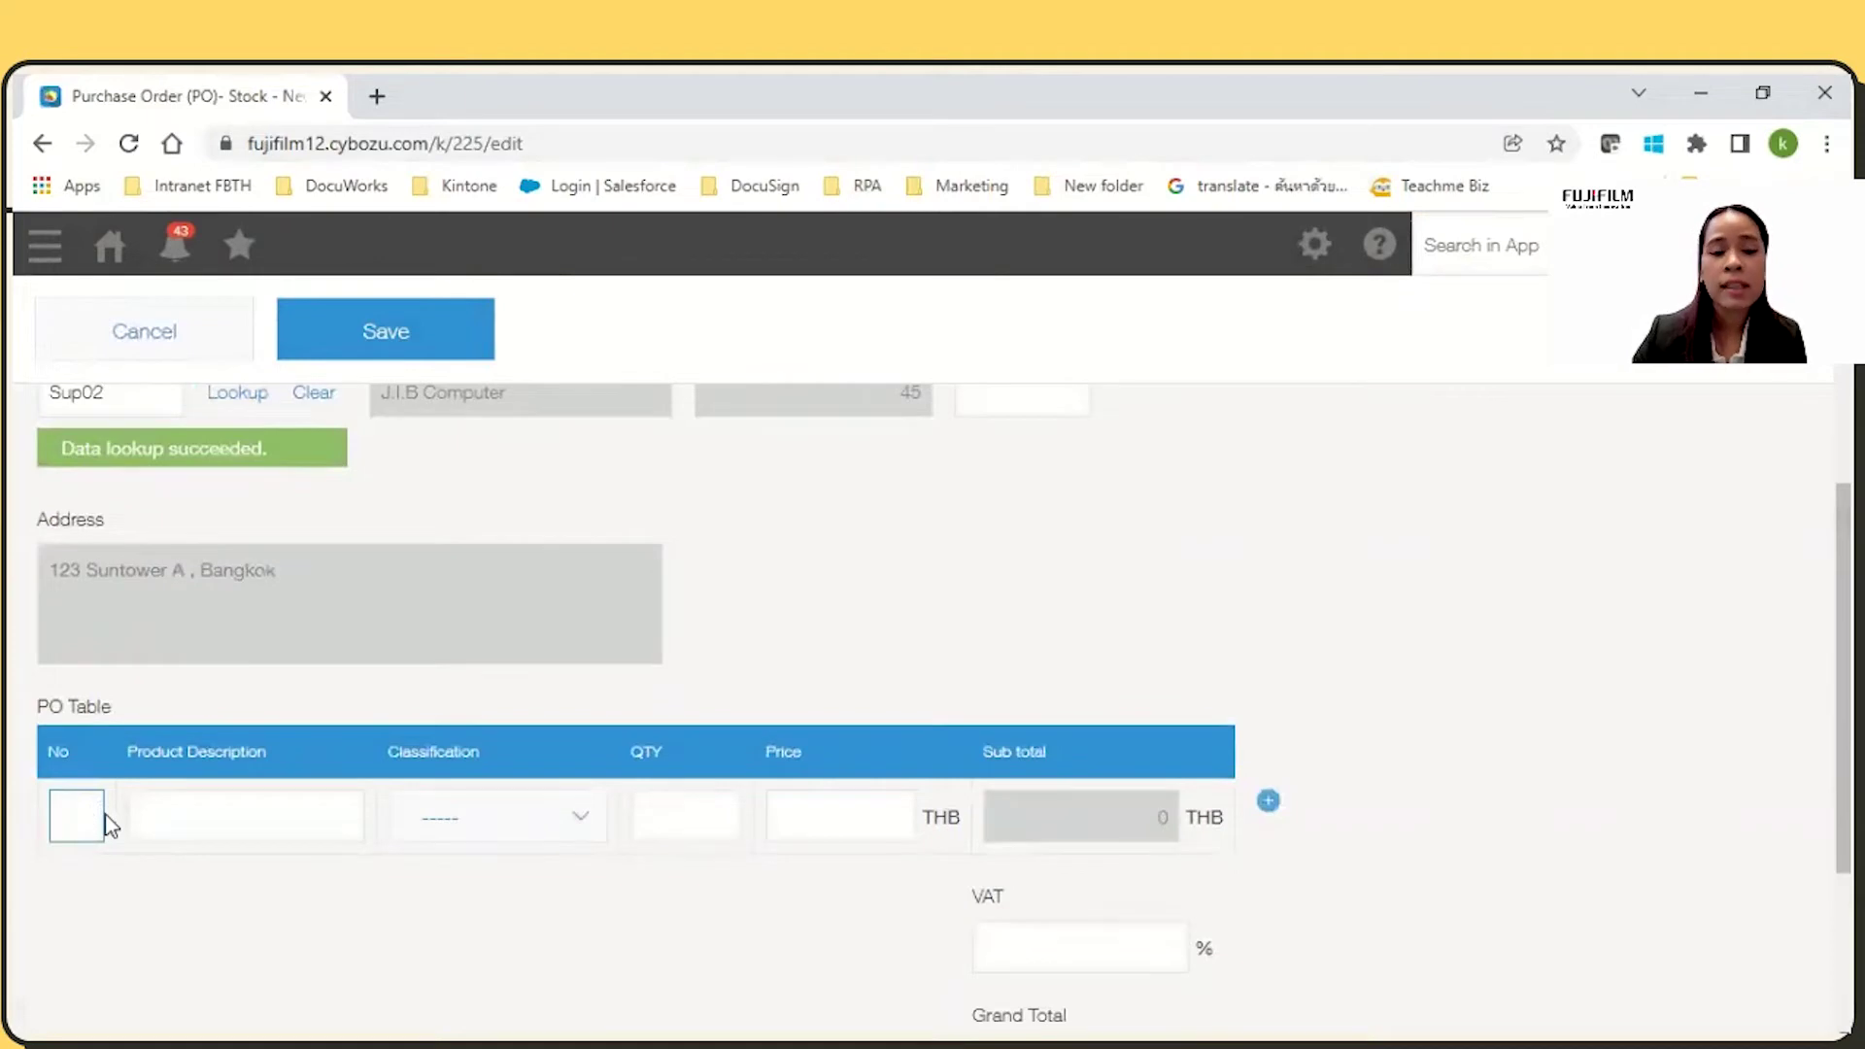
key(Tab)
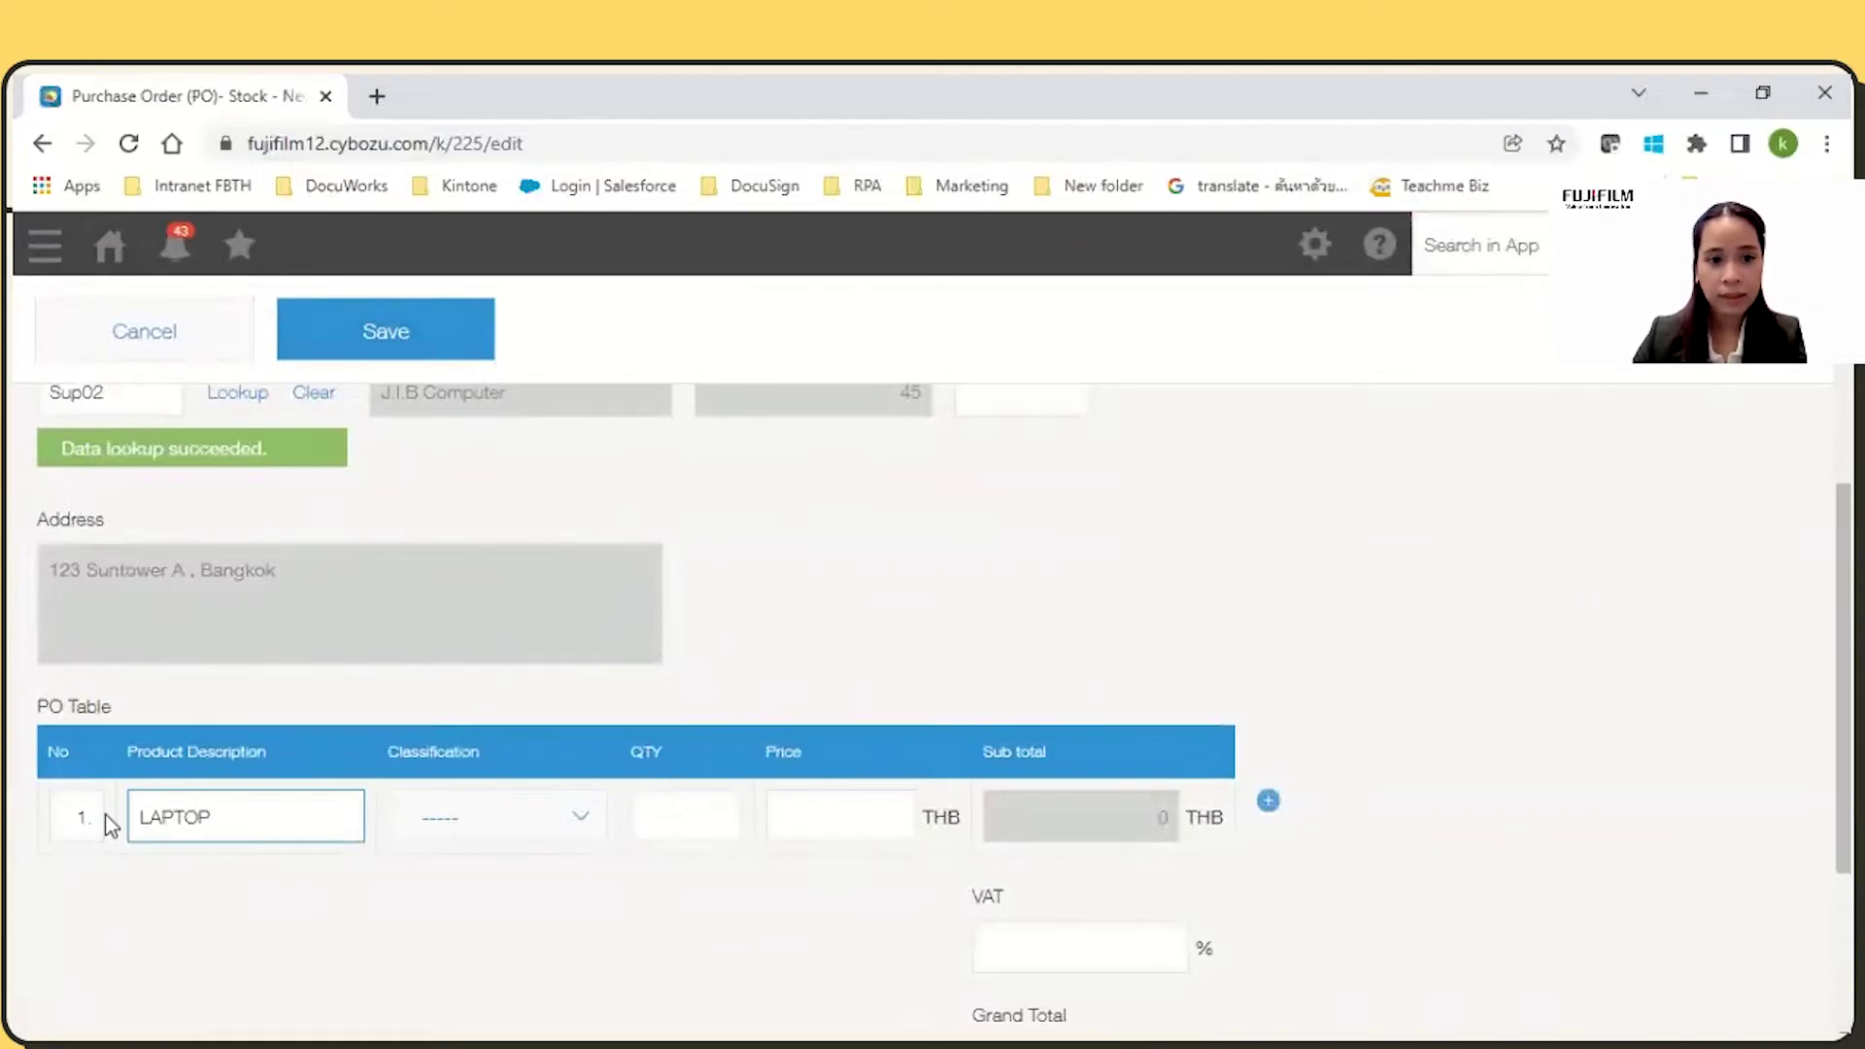
click(450, 830)
click(488, 685)
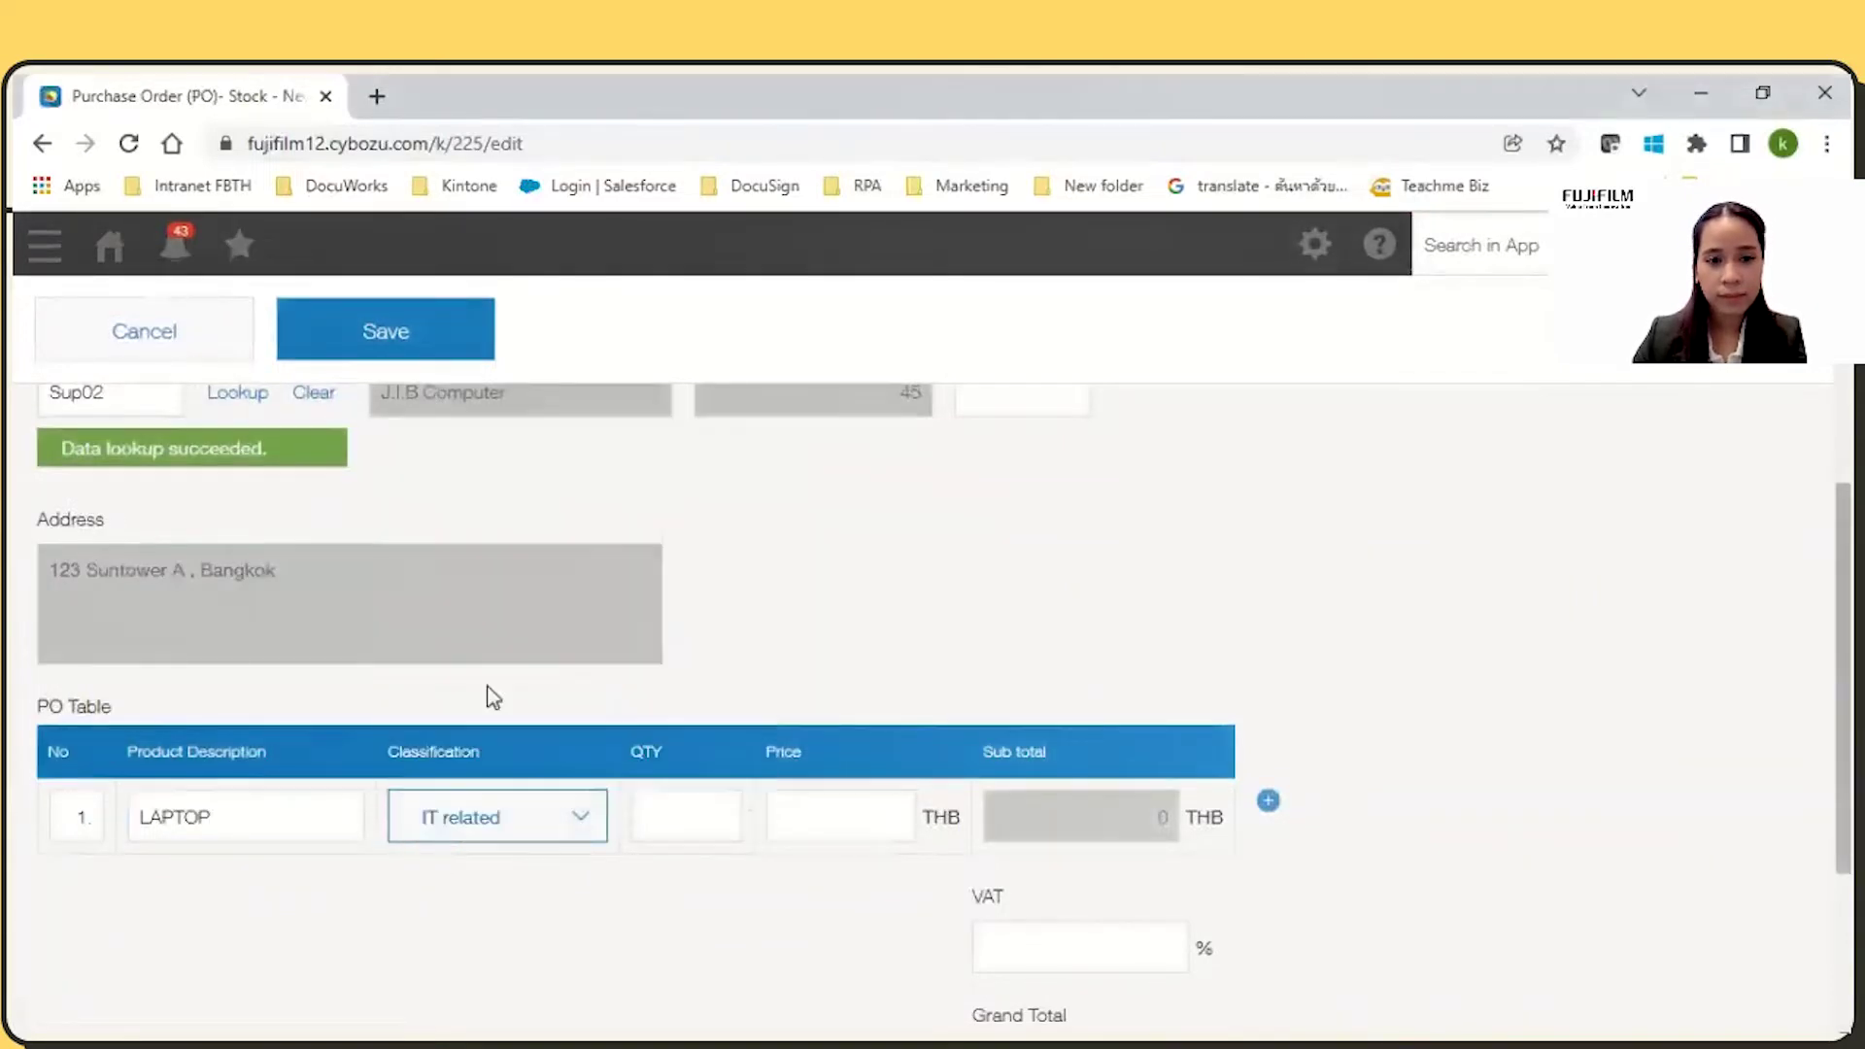
click(715, 804)
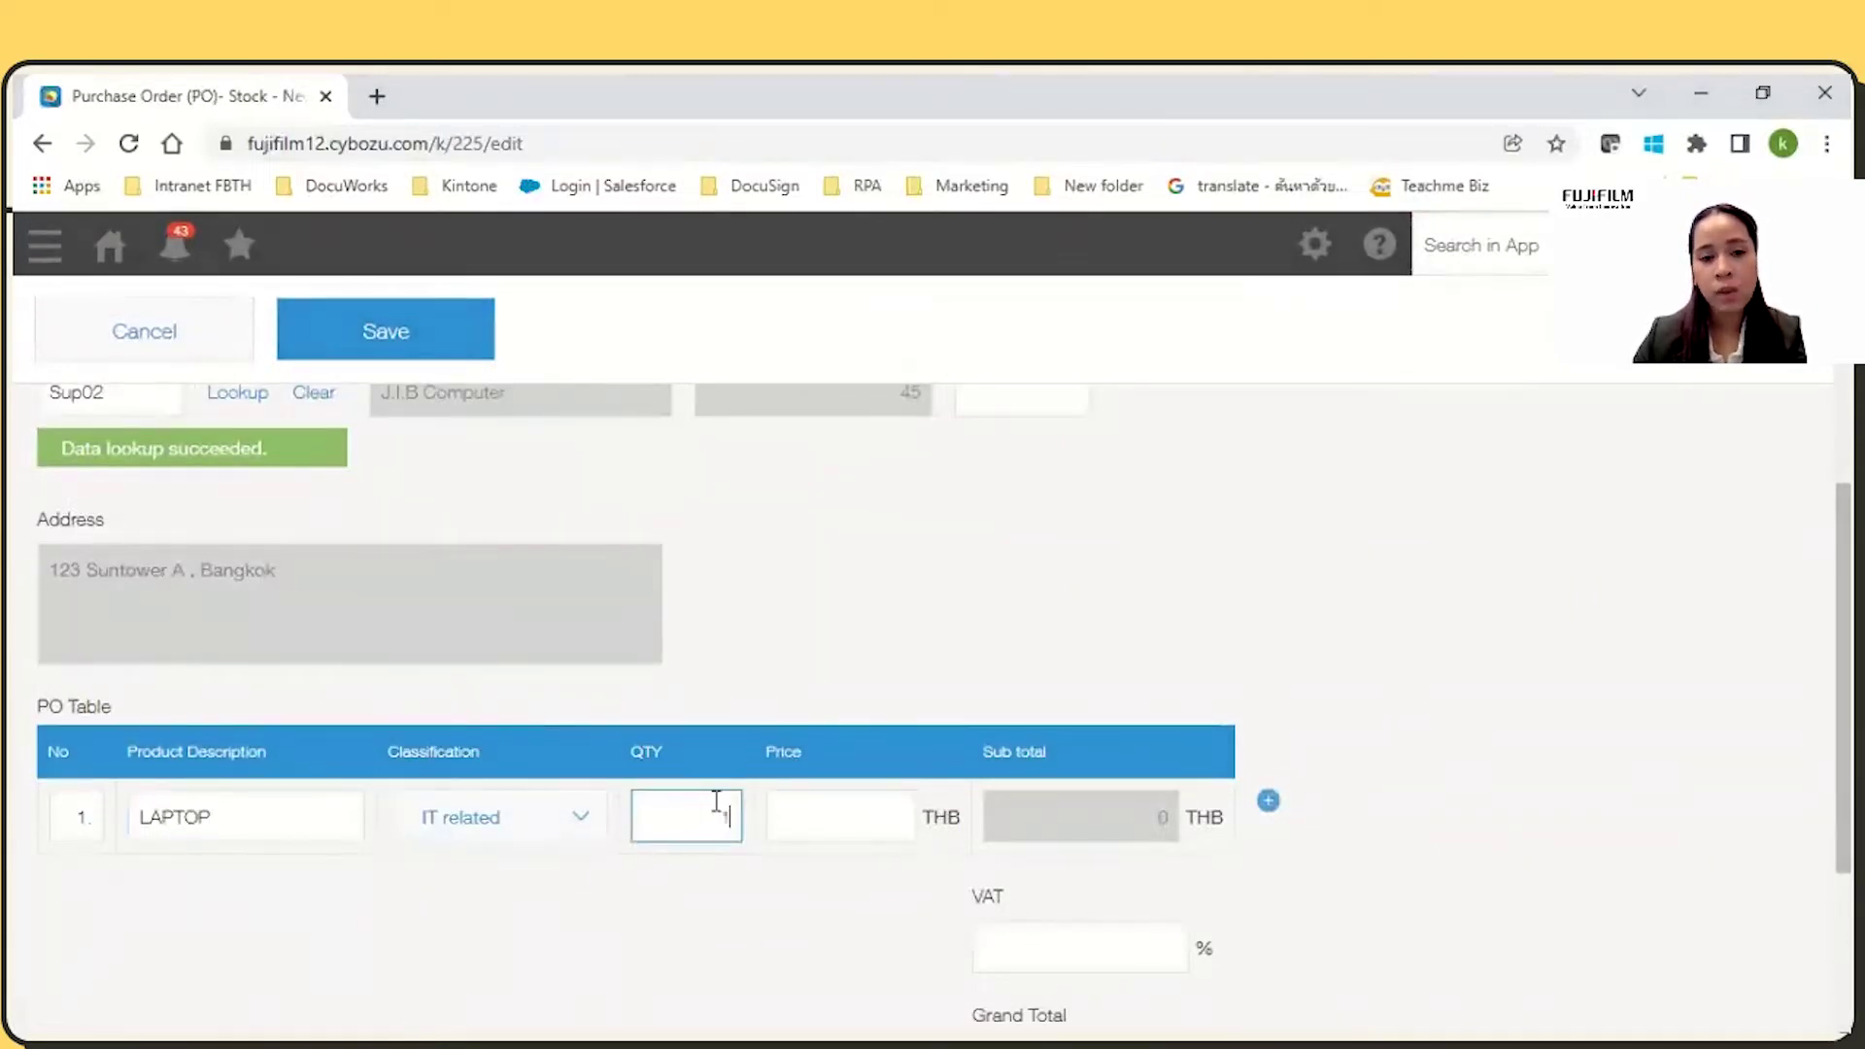
key(Tab)
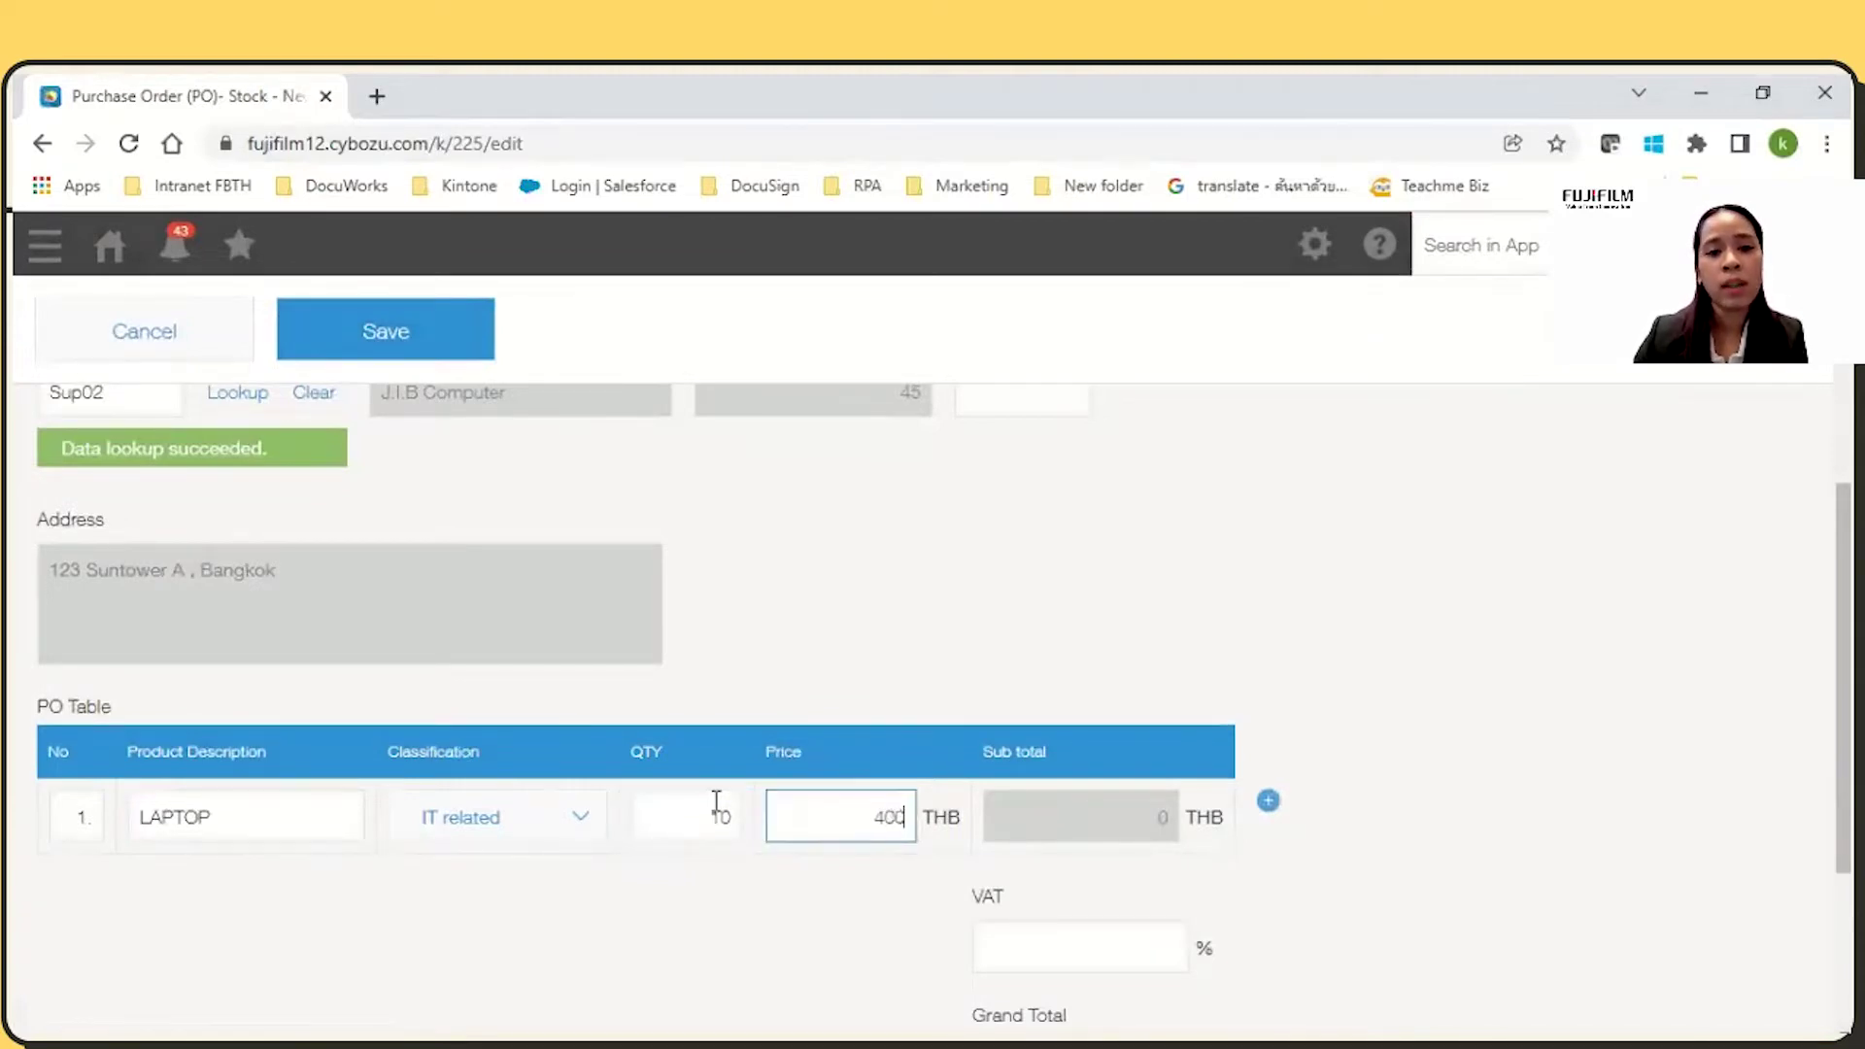
click(750, 928)
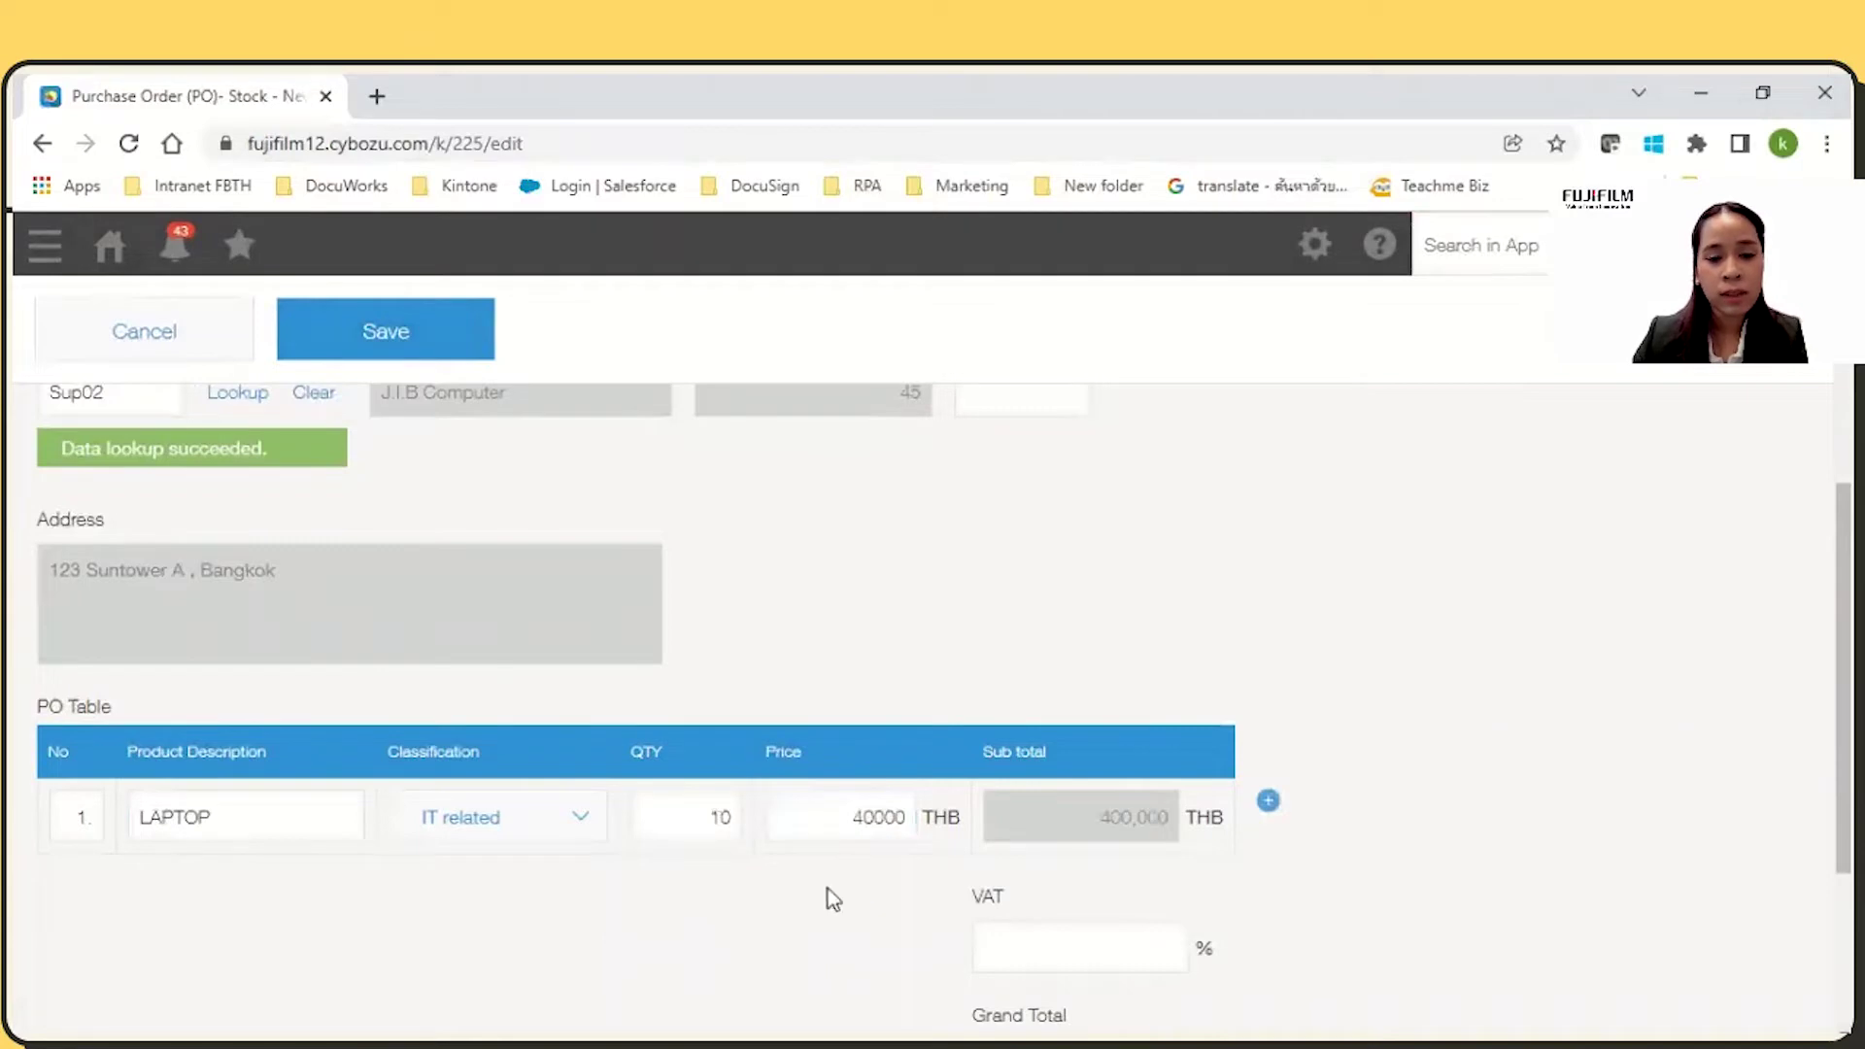
Set the VAT to 7% and save the purchase order
click(1050, 944)
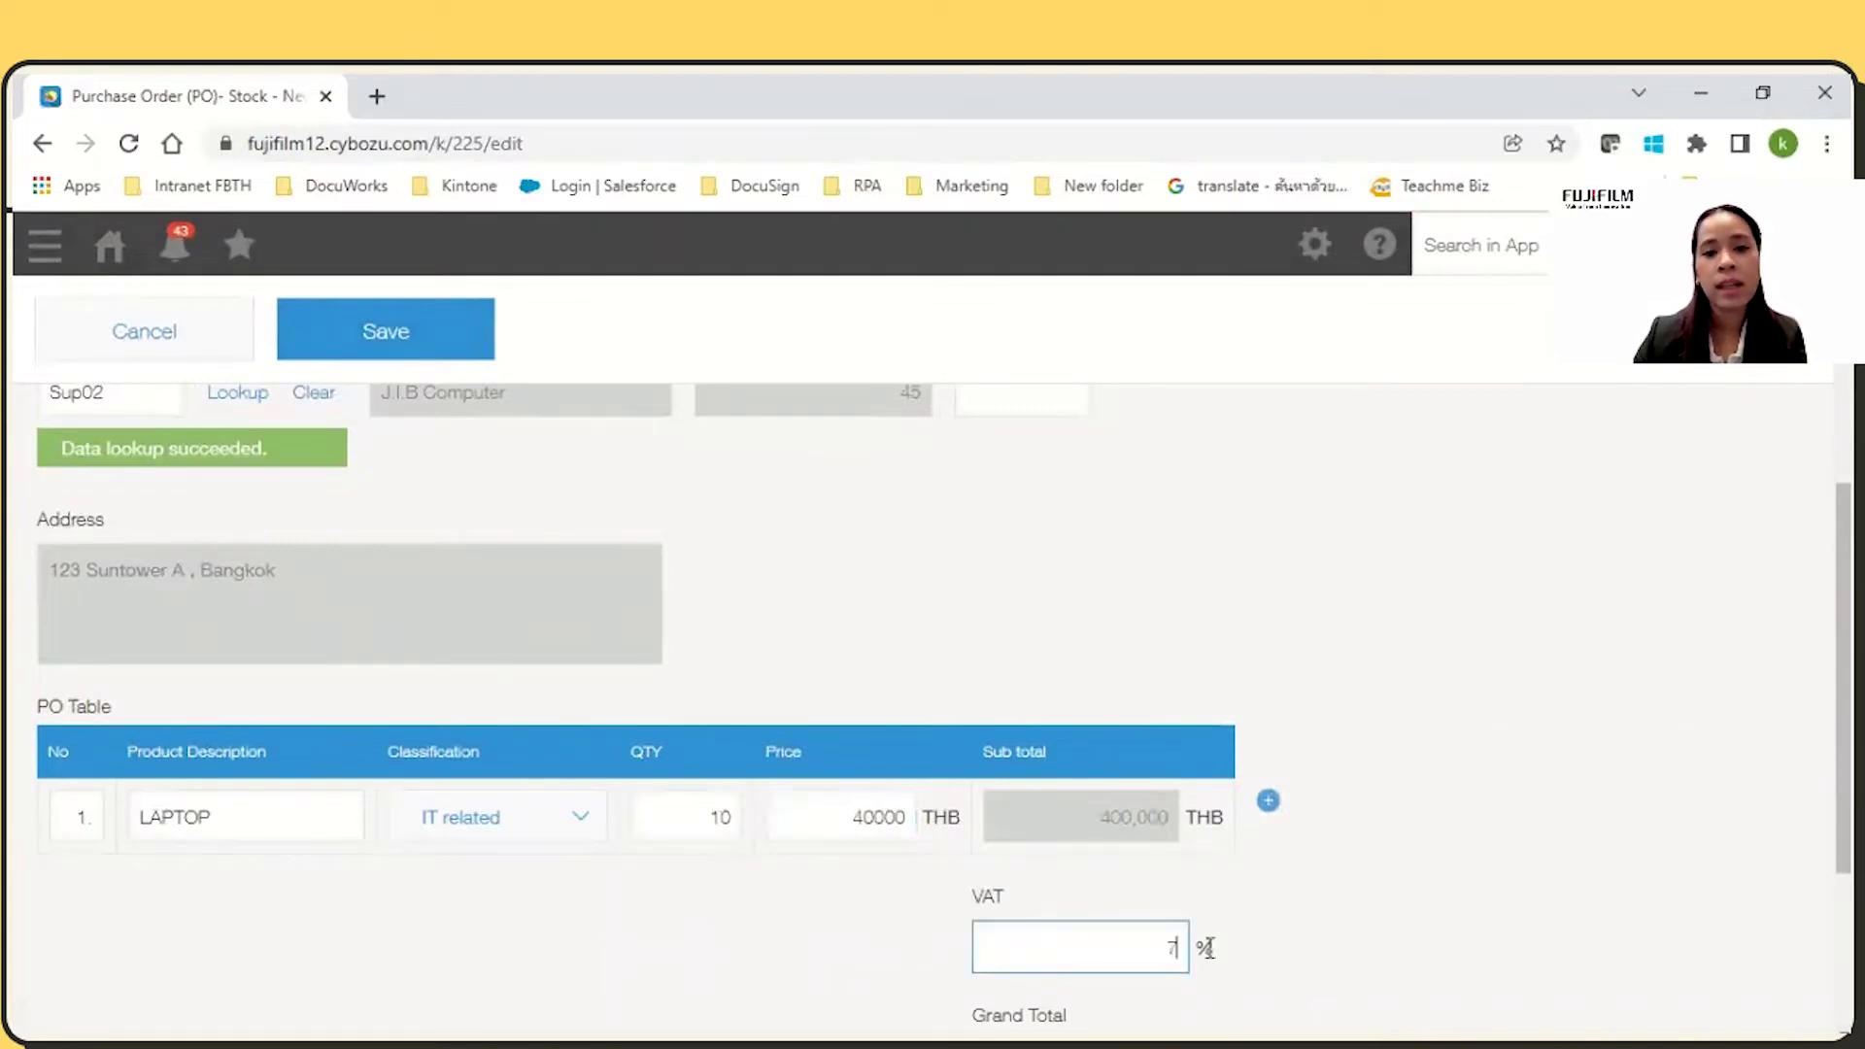
click(1357, 911)
scroll(1360, 913, down, 2)
scroll(1352, 910, down, 2)
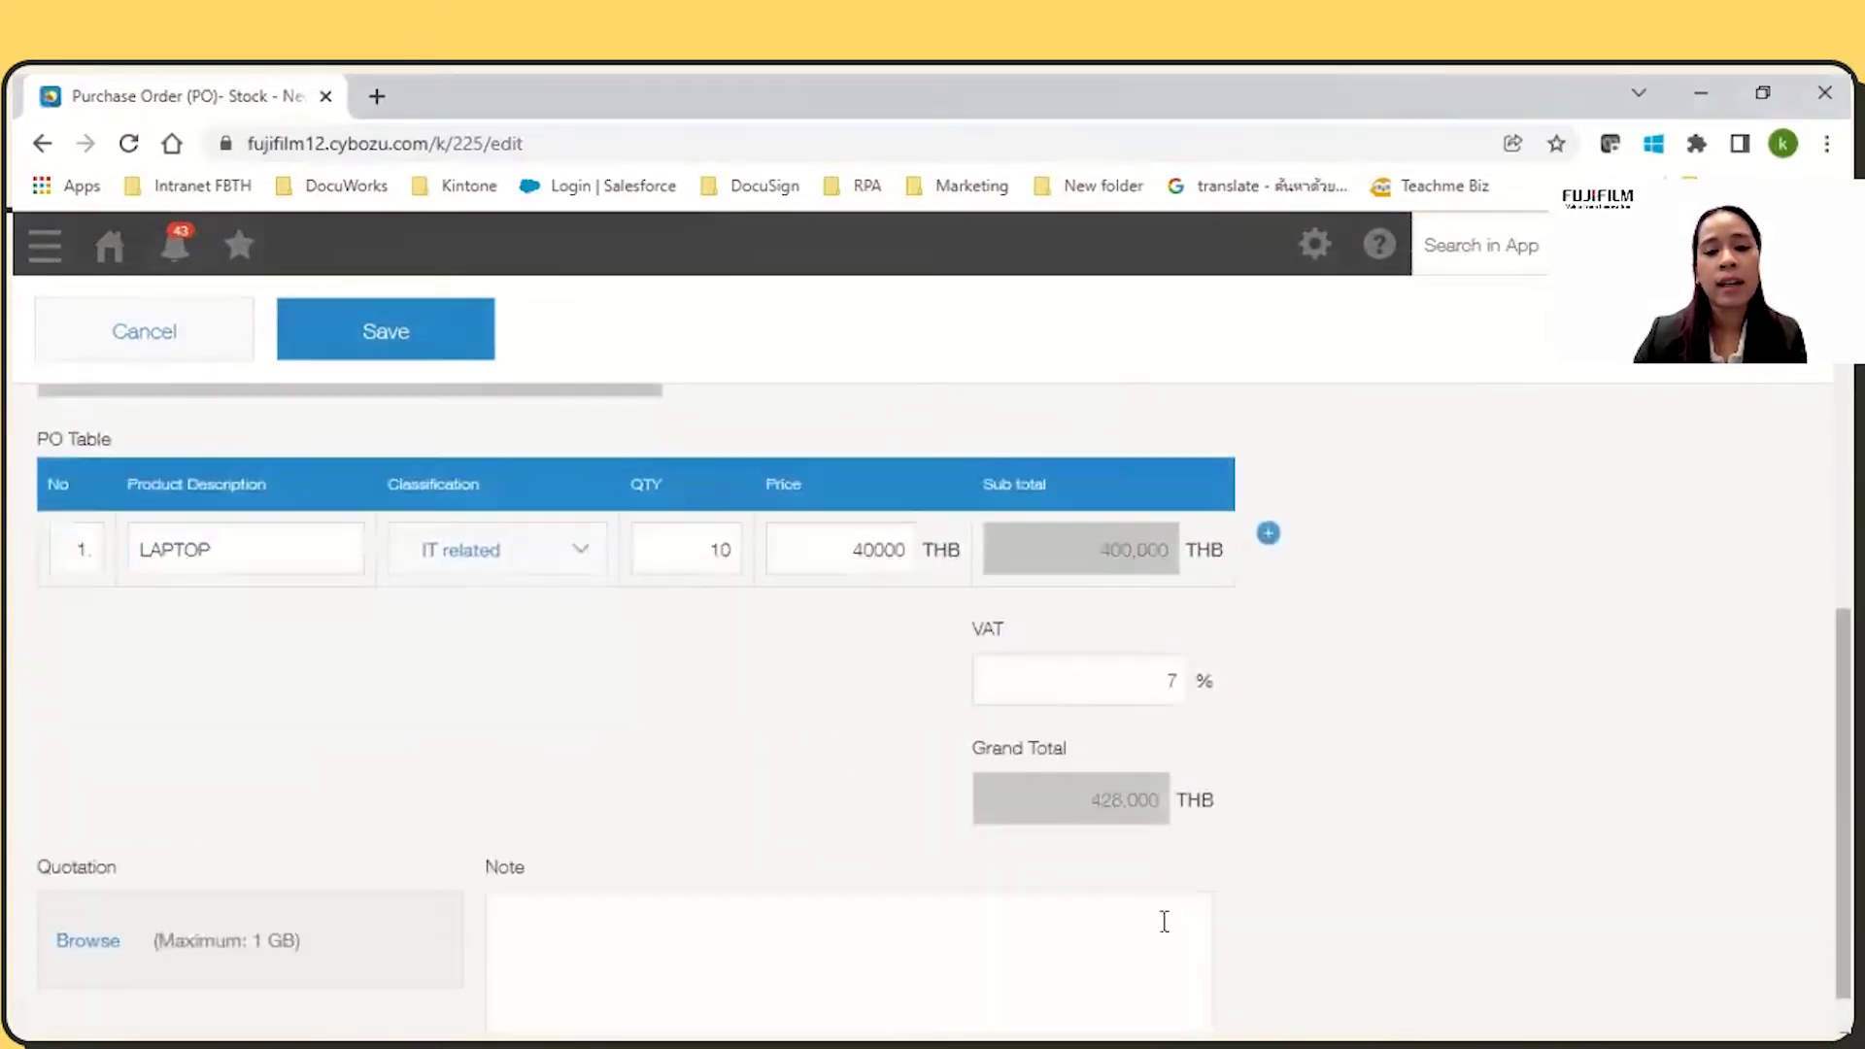
scroll(723, 911, up, 3)
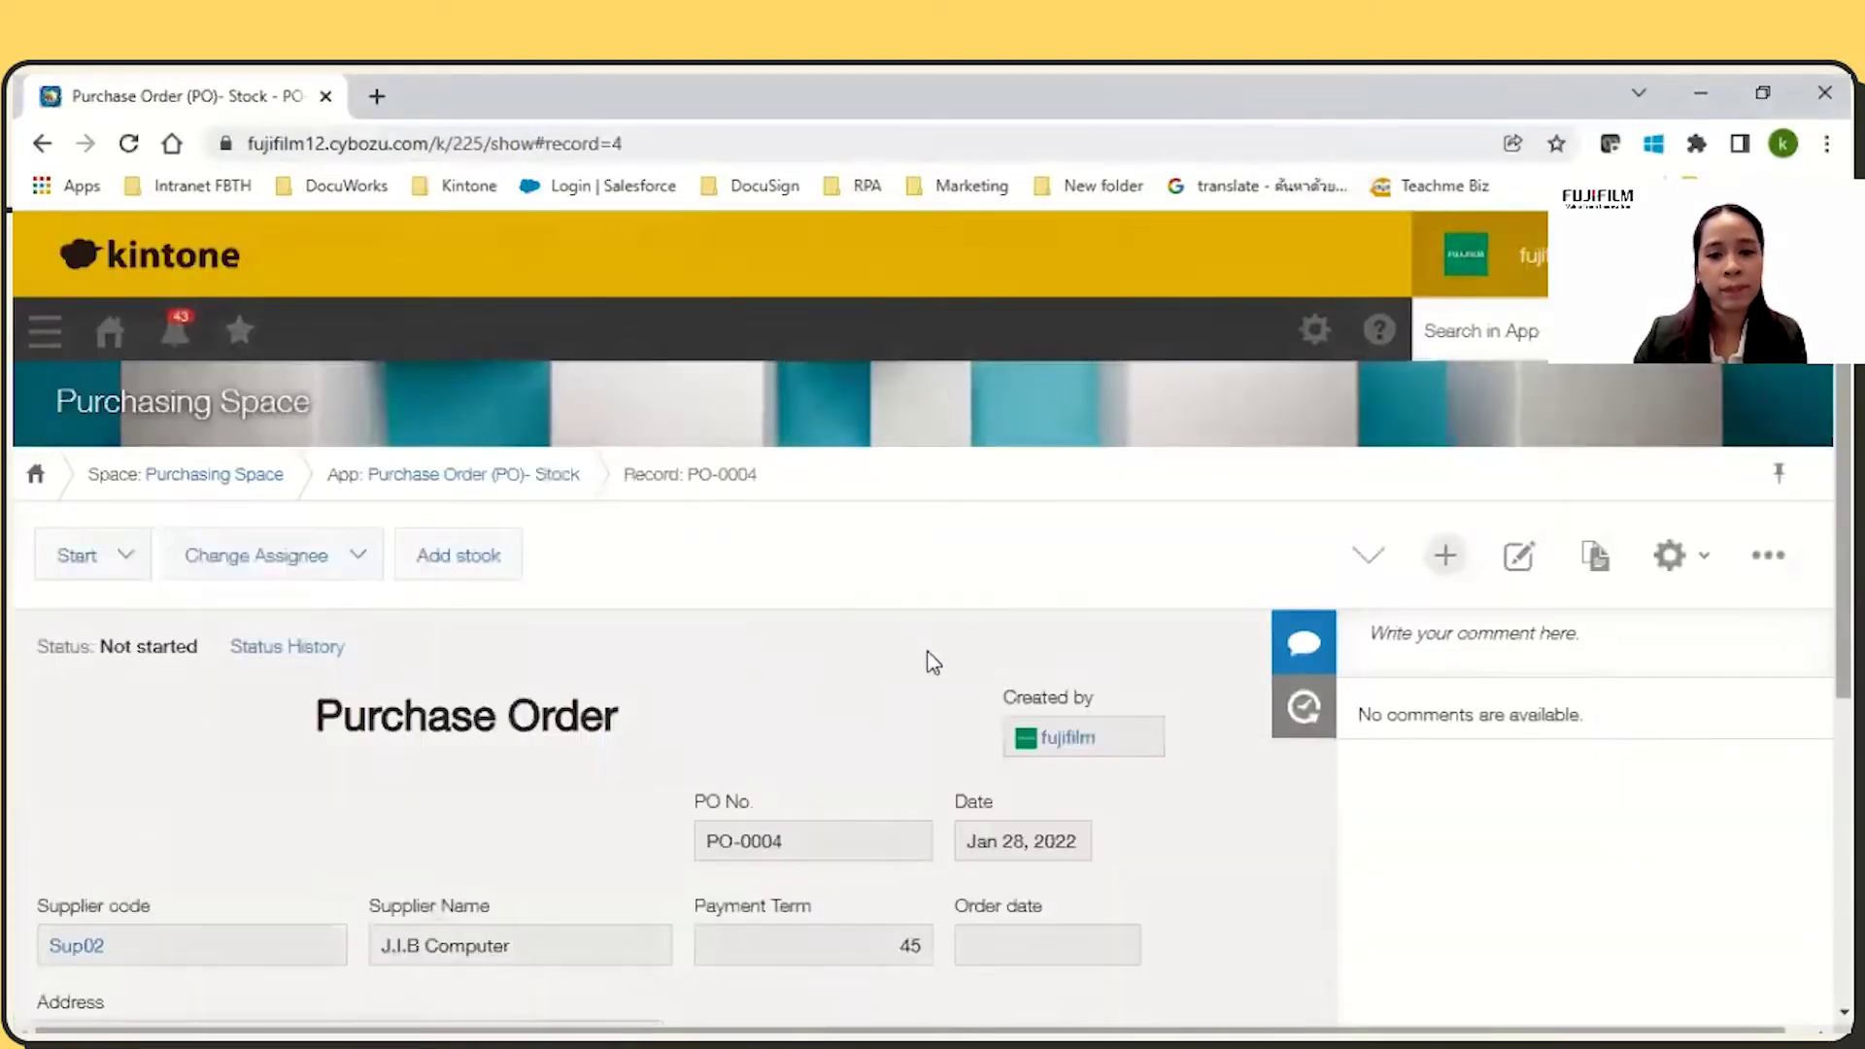
Start the approval process, submitting the purchase order with Purchase Manager as assignee, and review its details
click(114, 573)
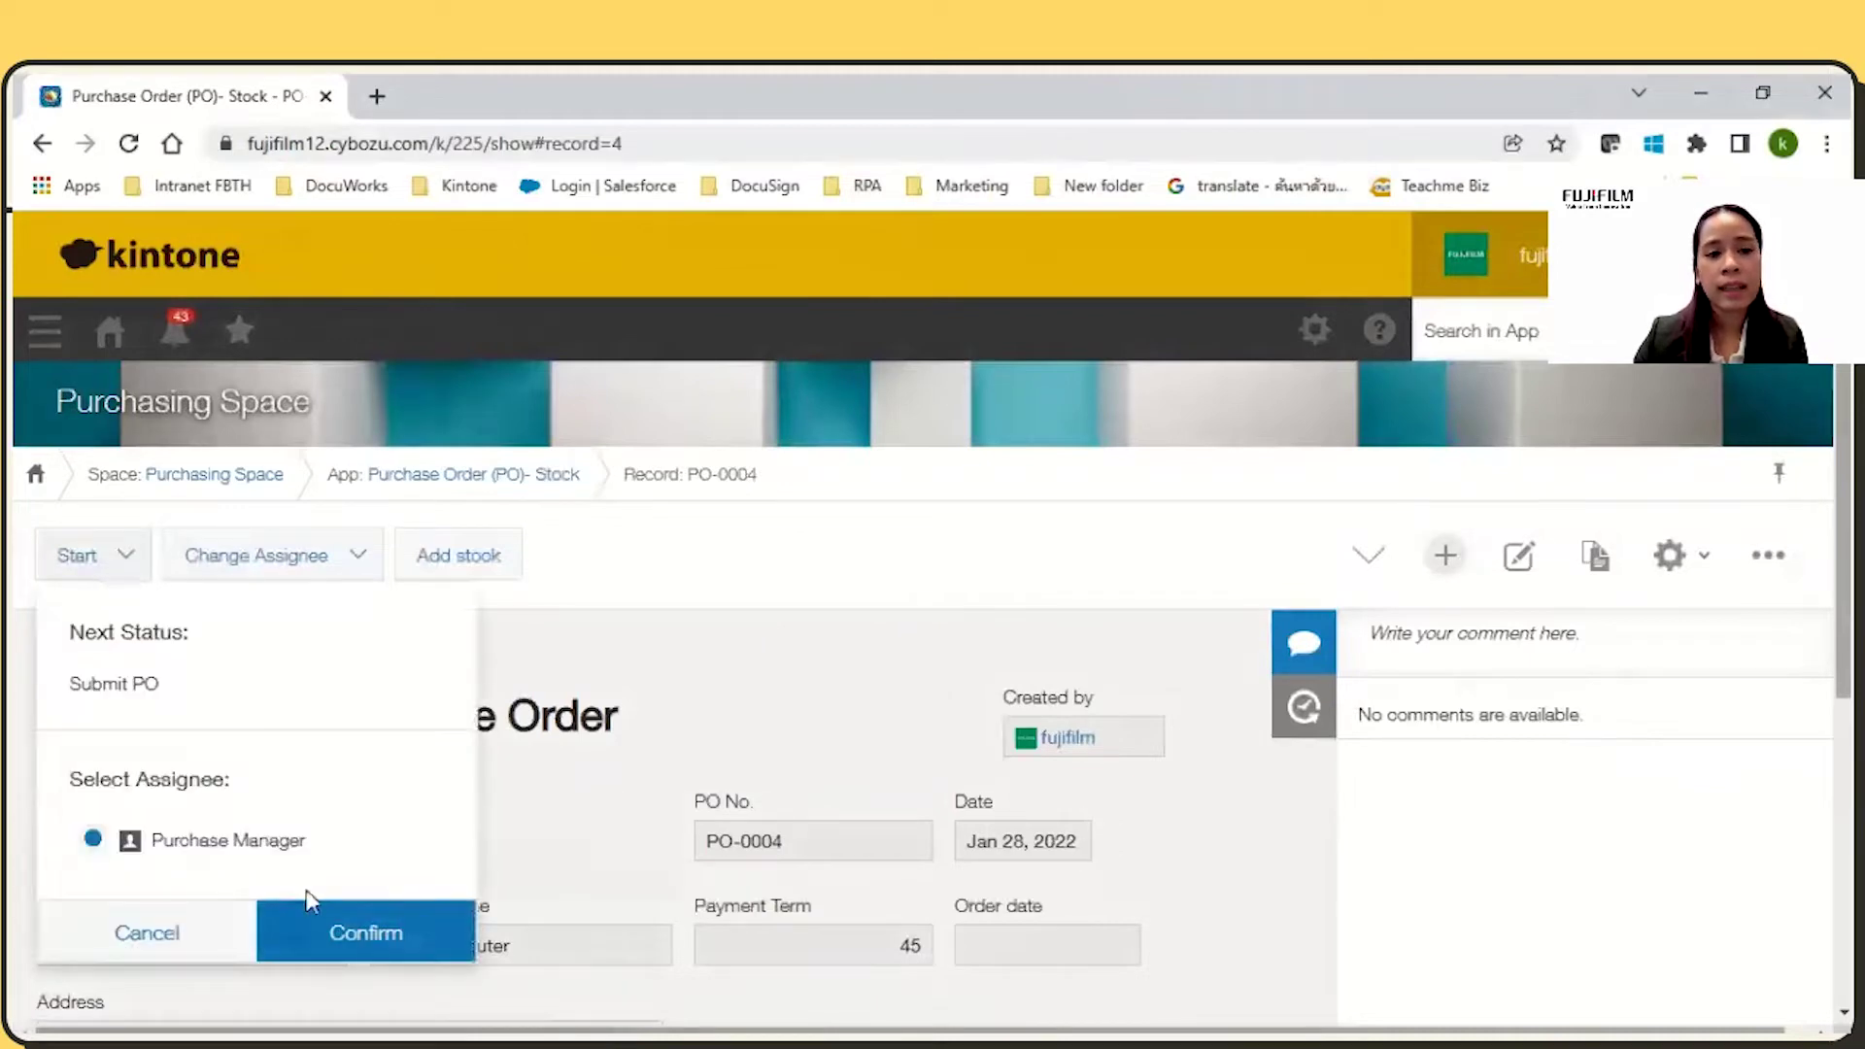
click(349, 934)
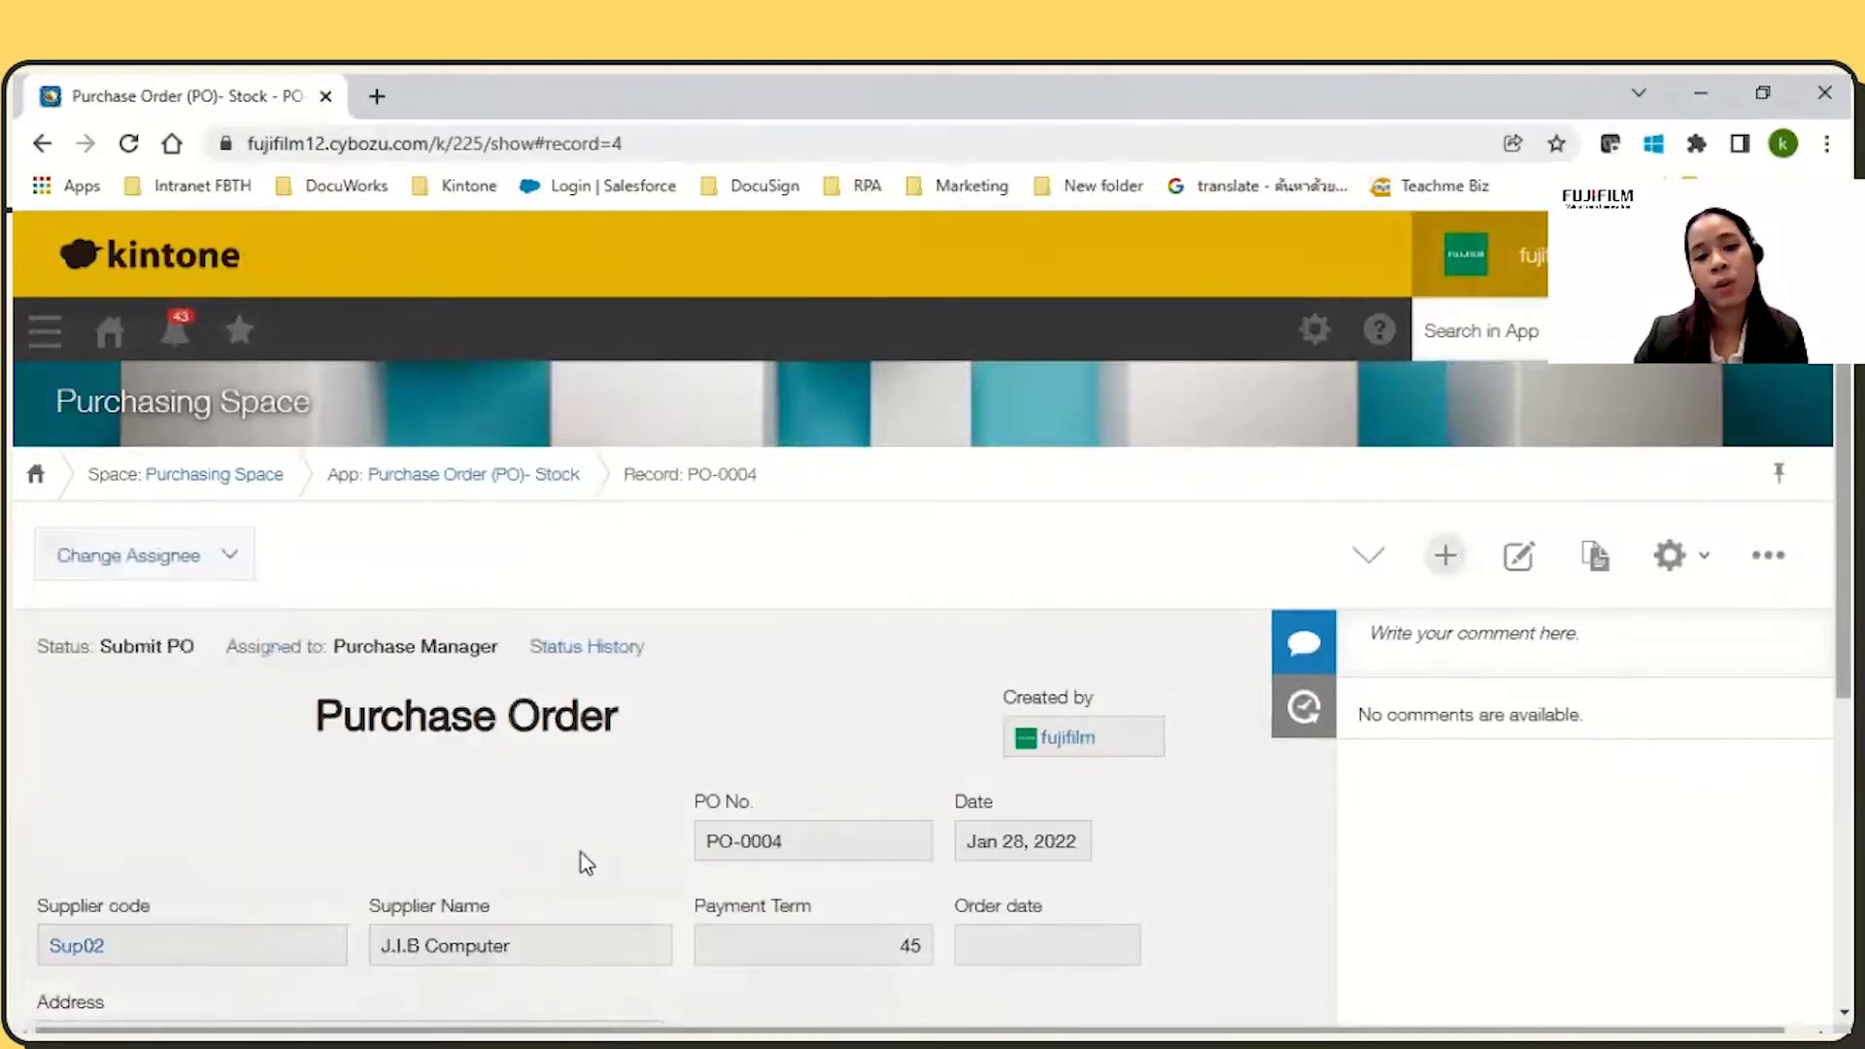
scroll(581, 853, down, 2)
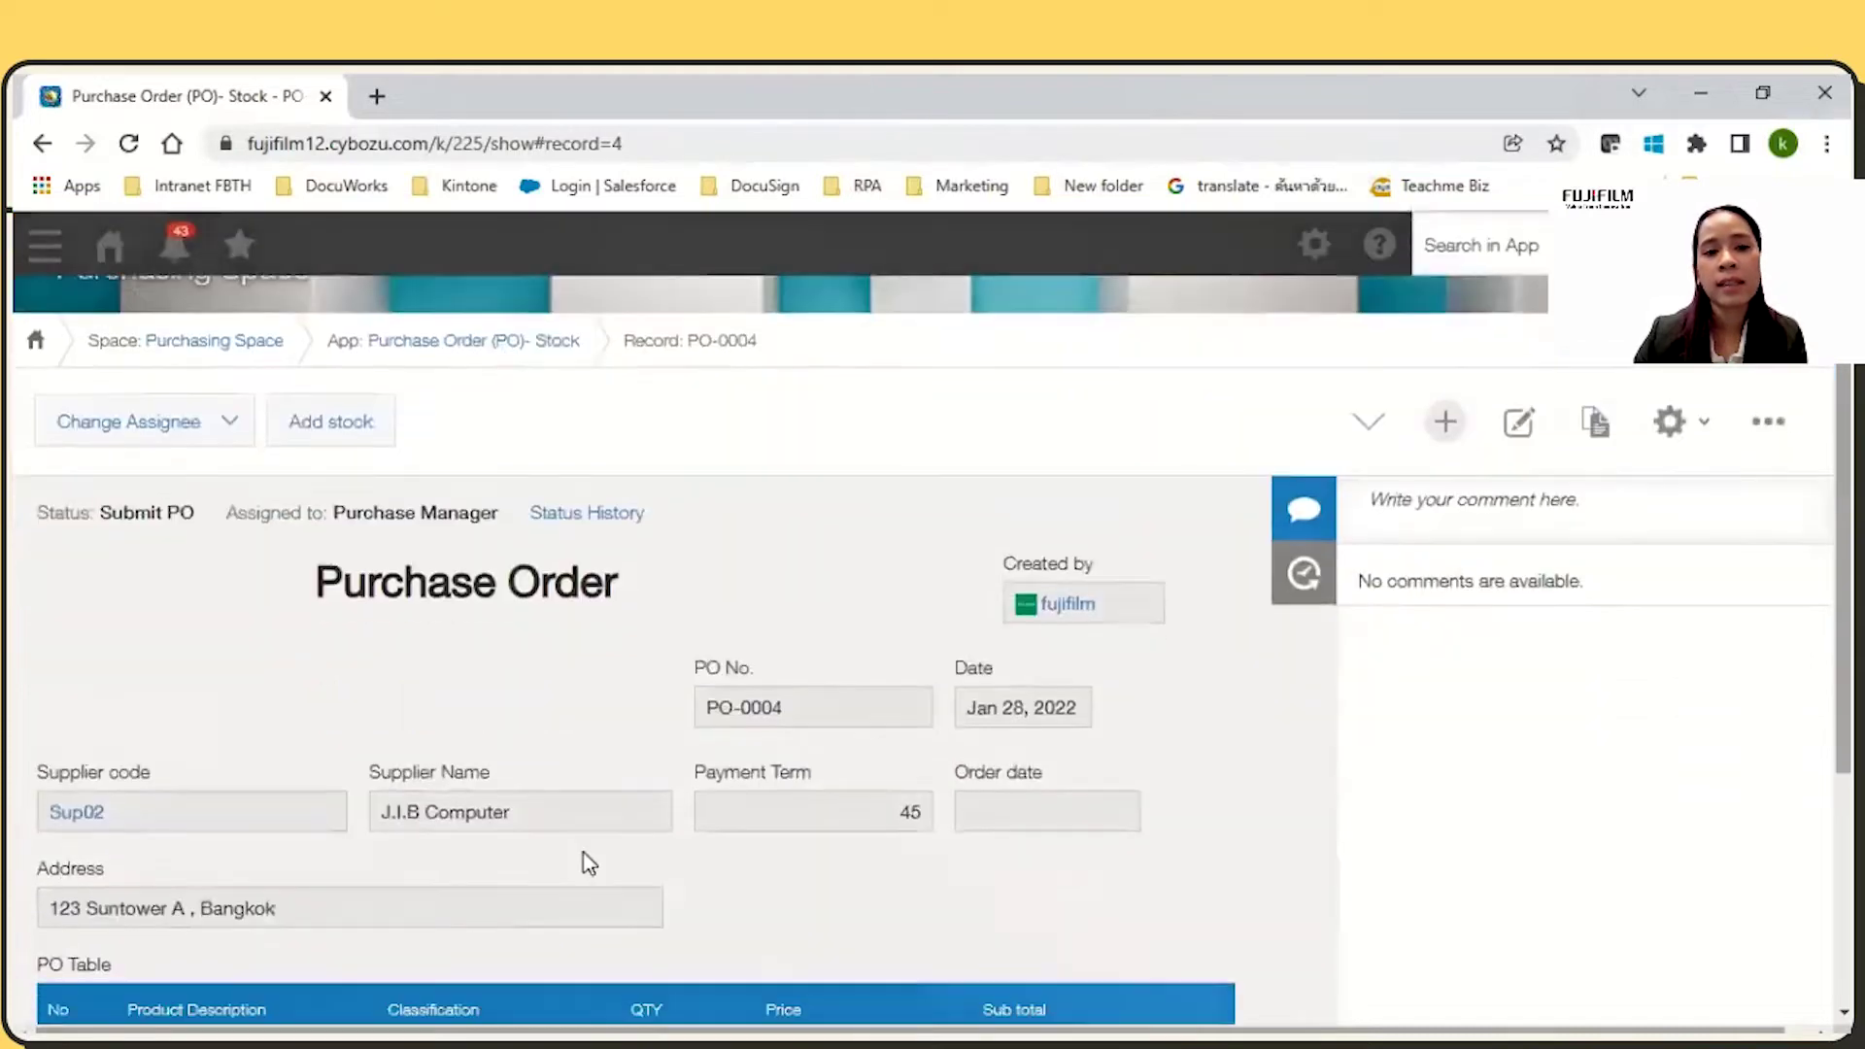
scroll(581, 853, down, 1)
scroll(583, 851, down, 2)
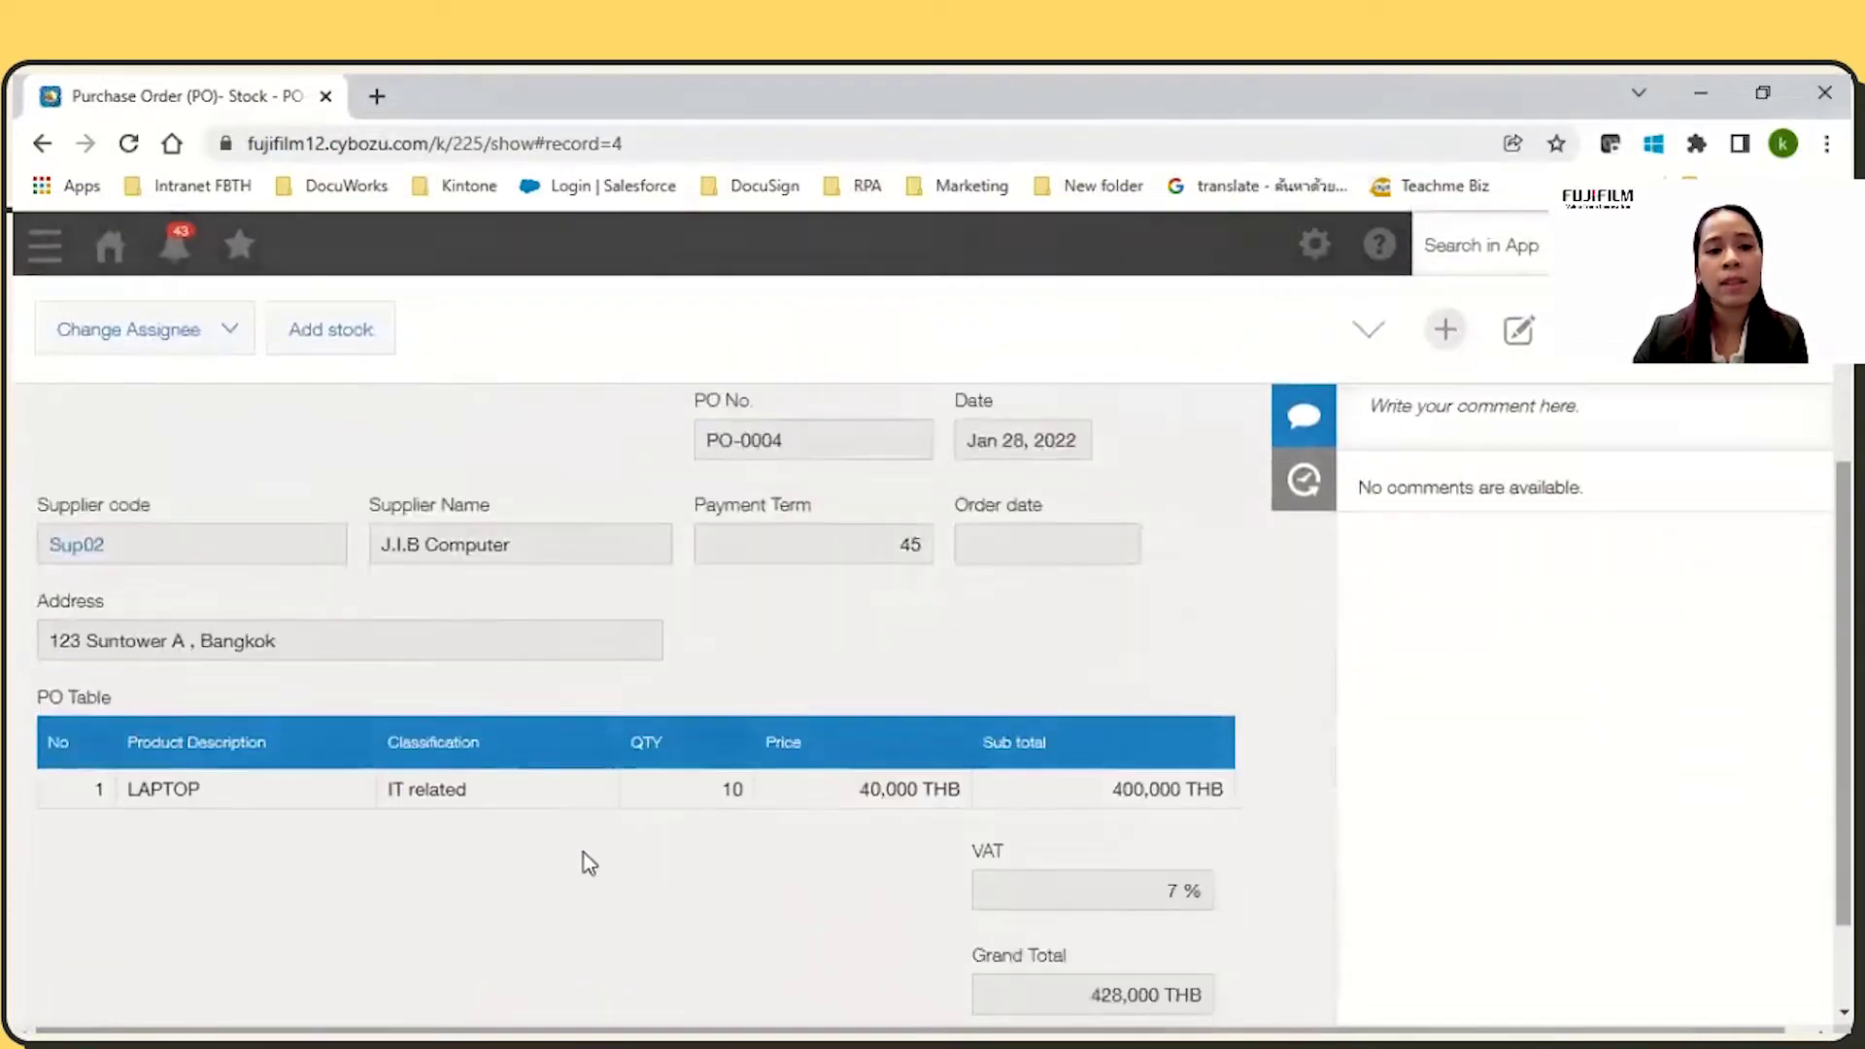
Add stock from the purchase order and save the prefilled Received record in Stock Management
scroll(585, 853, up, 5)
click(364, 456)
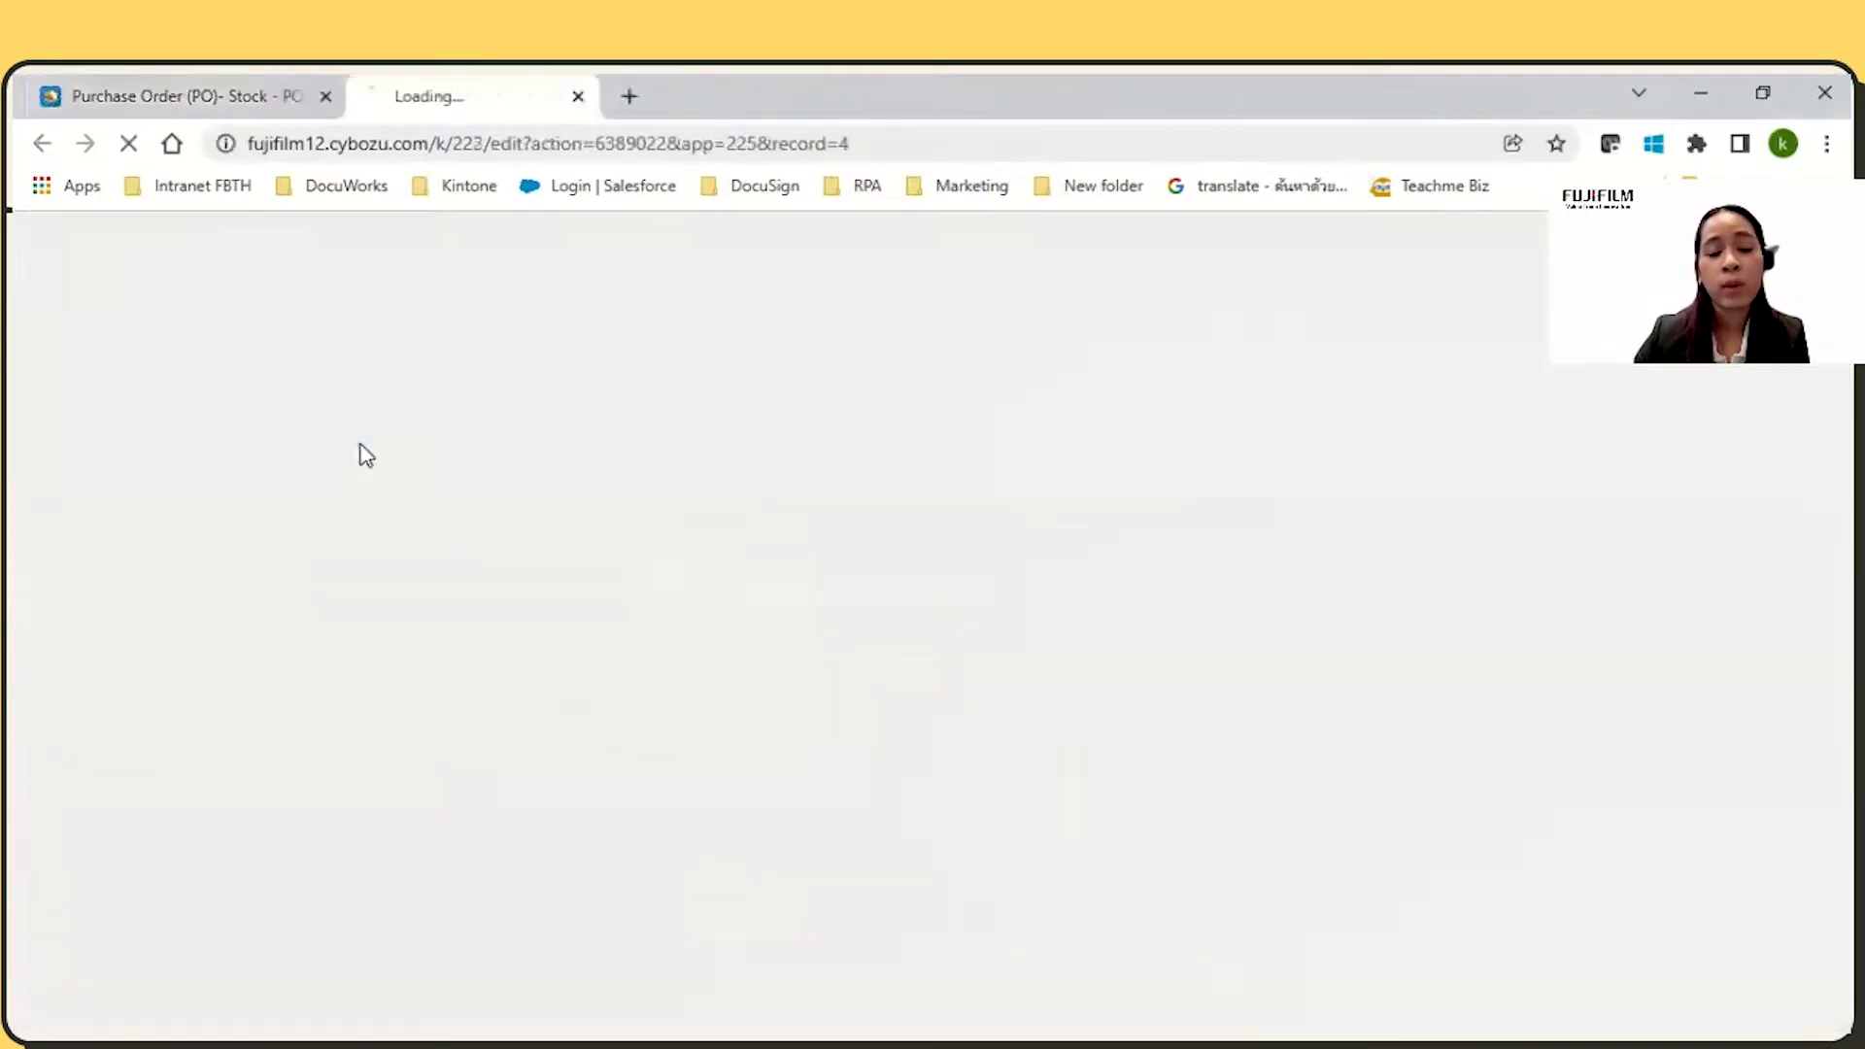
scroll(743, 581, down, 3)
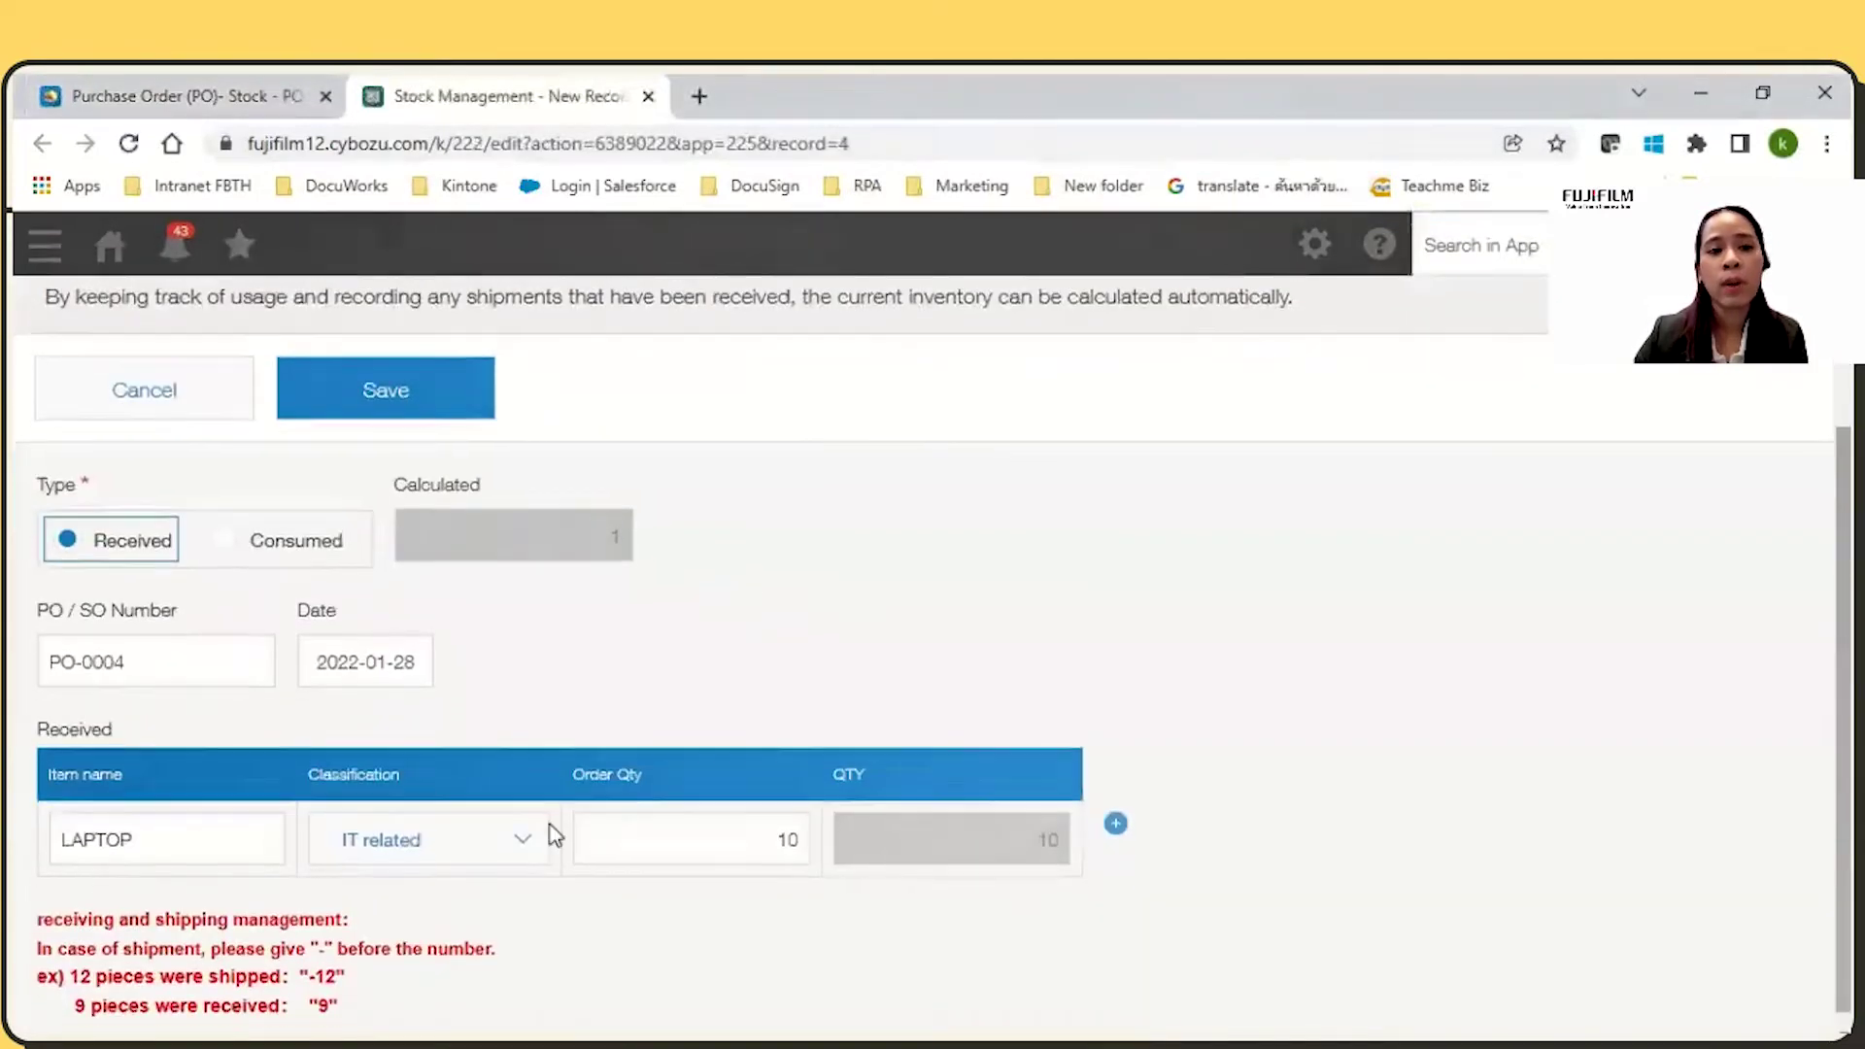
scroll(550, 833, down, 1)
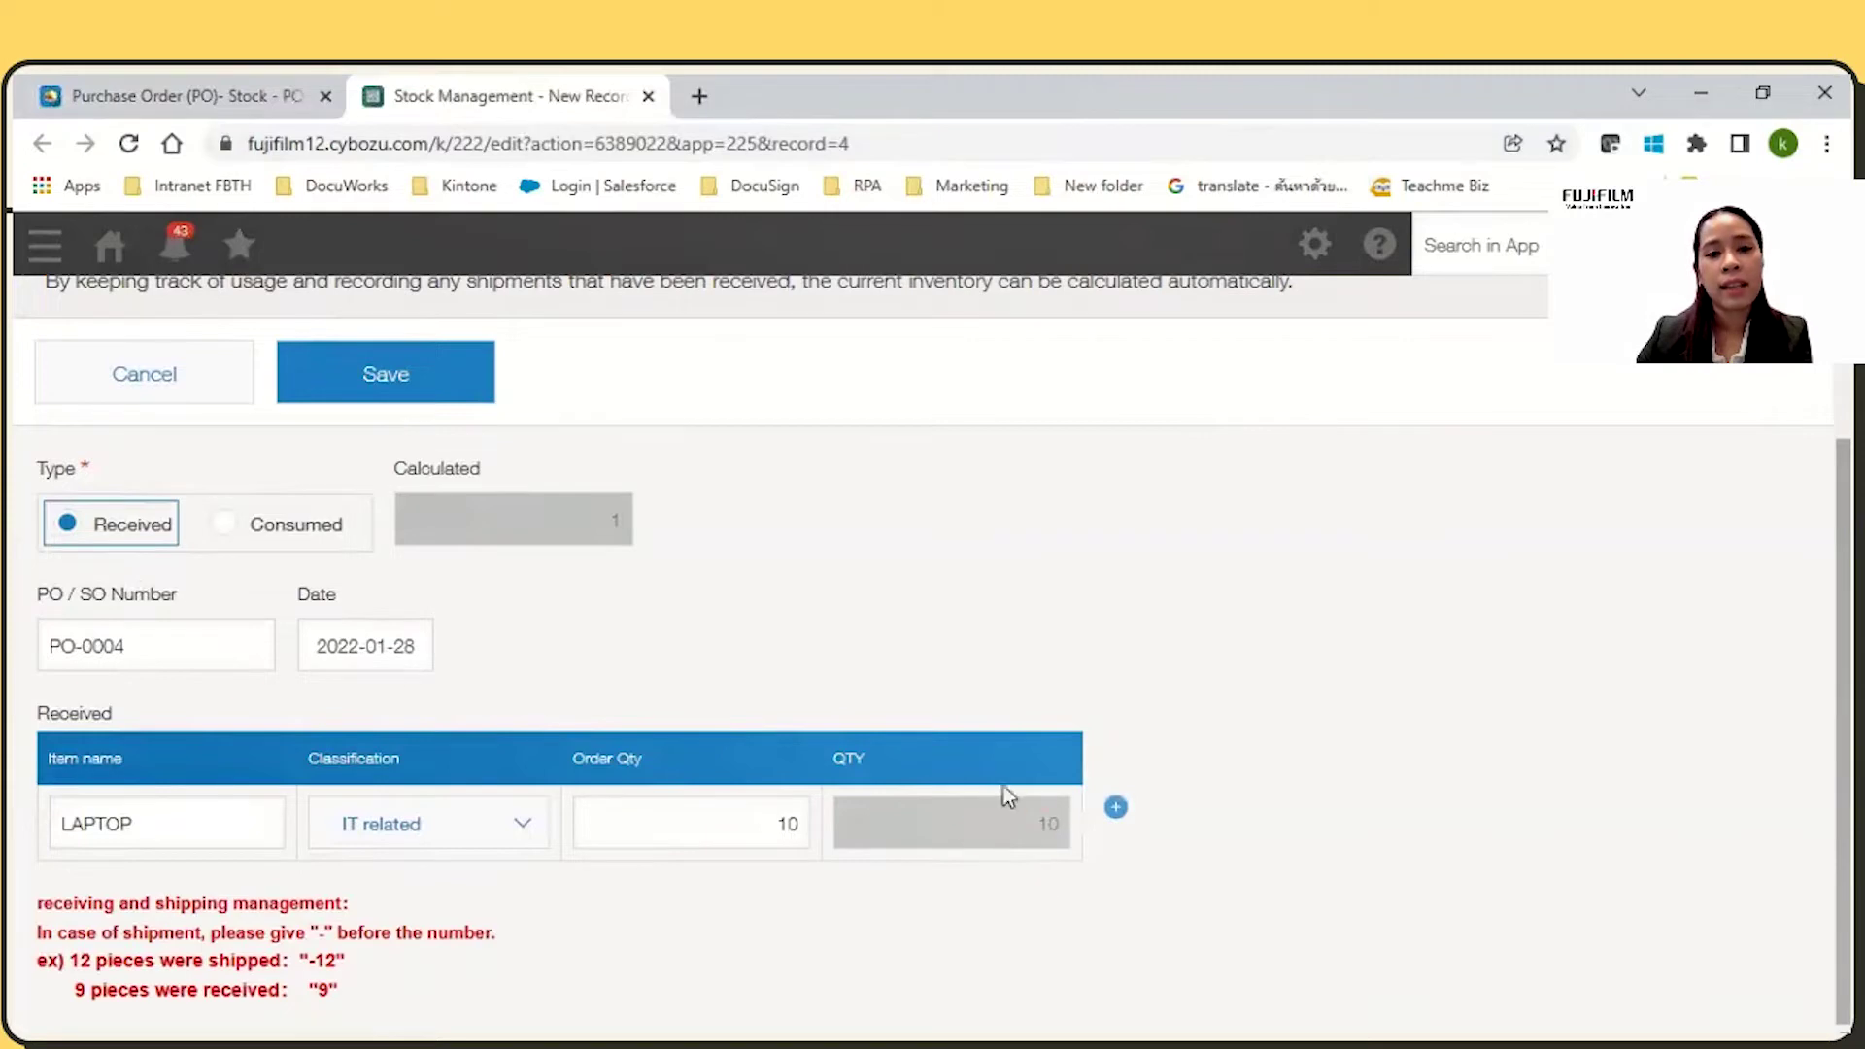
click(400, 379)
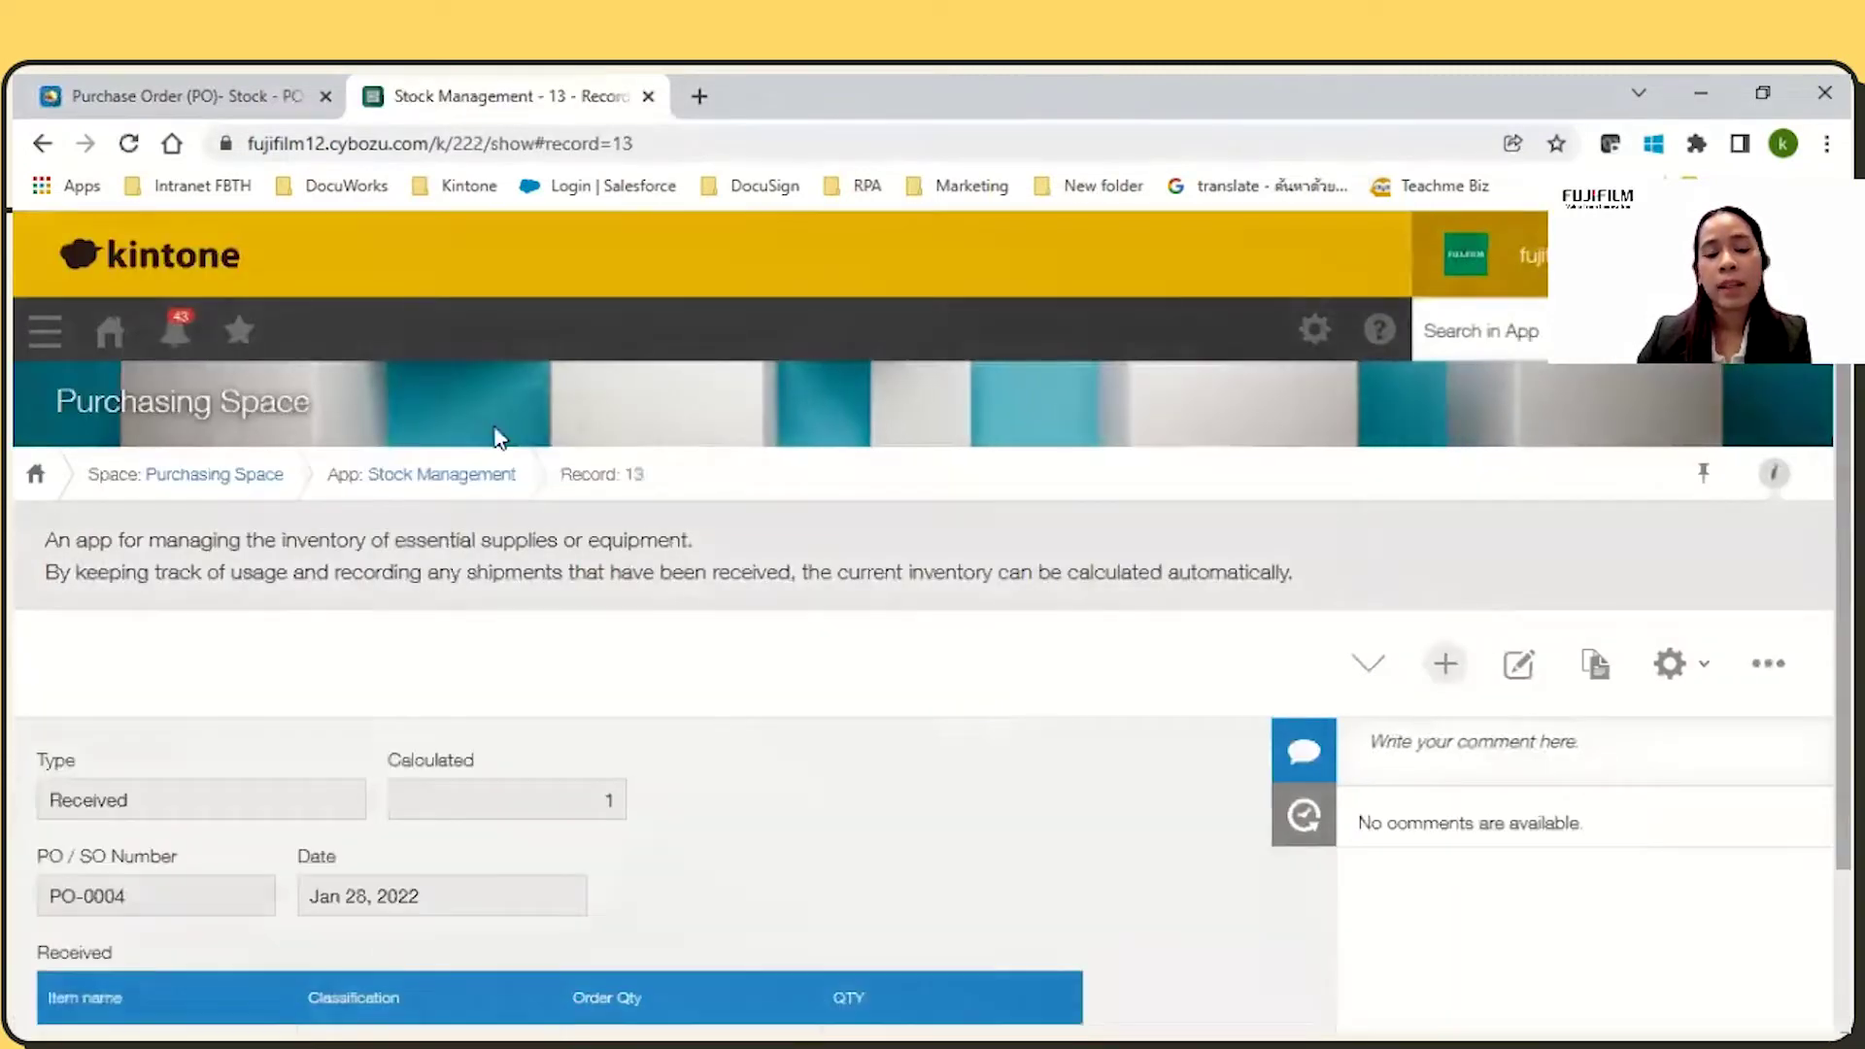
Return to the Stock Management record list and start a new record with the type Consumed
scroll(881, 680, down, 1)
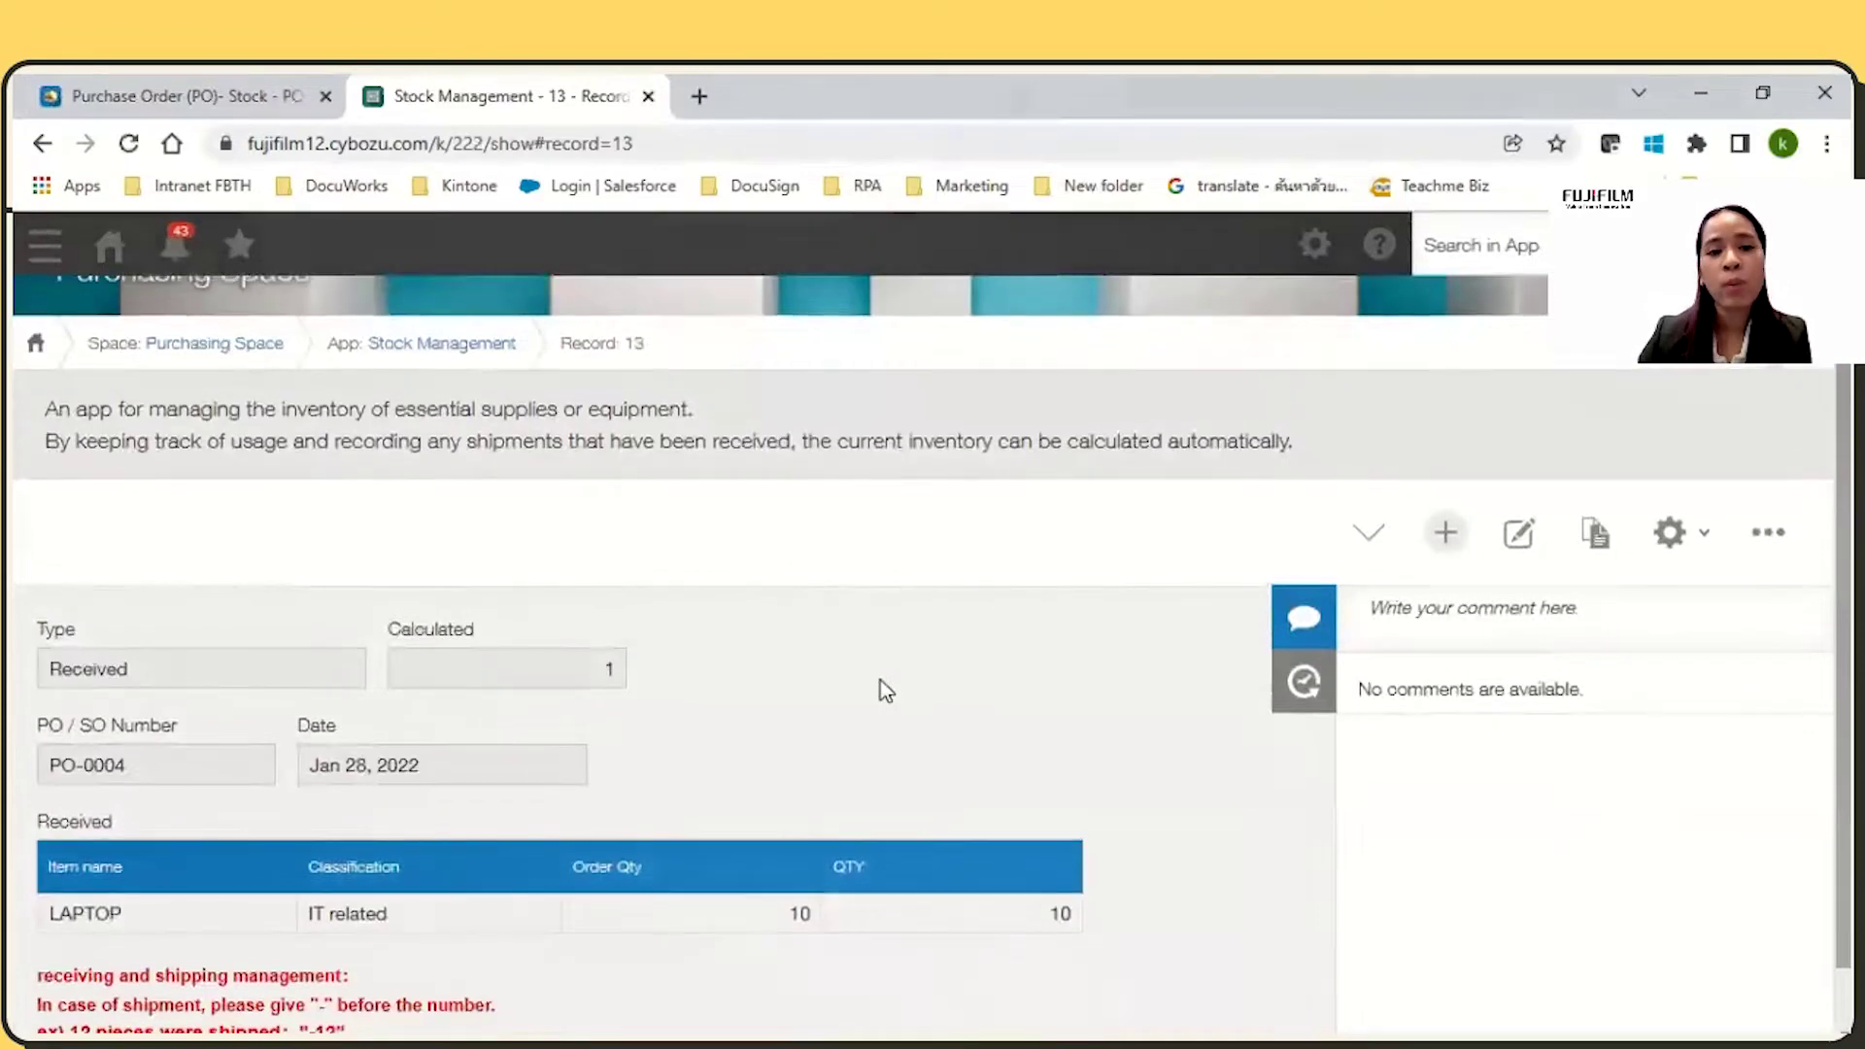
scroll(881, 680, up, 2)
scroll(884, 690, down, 1)
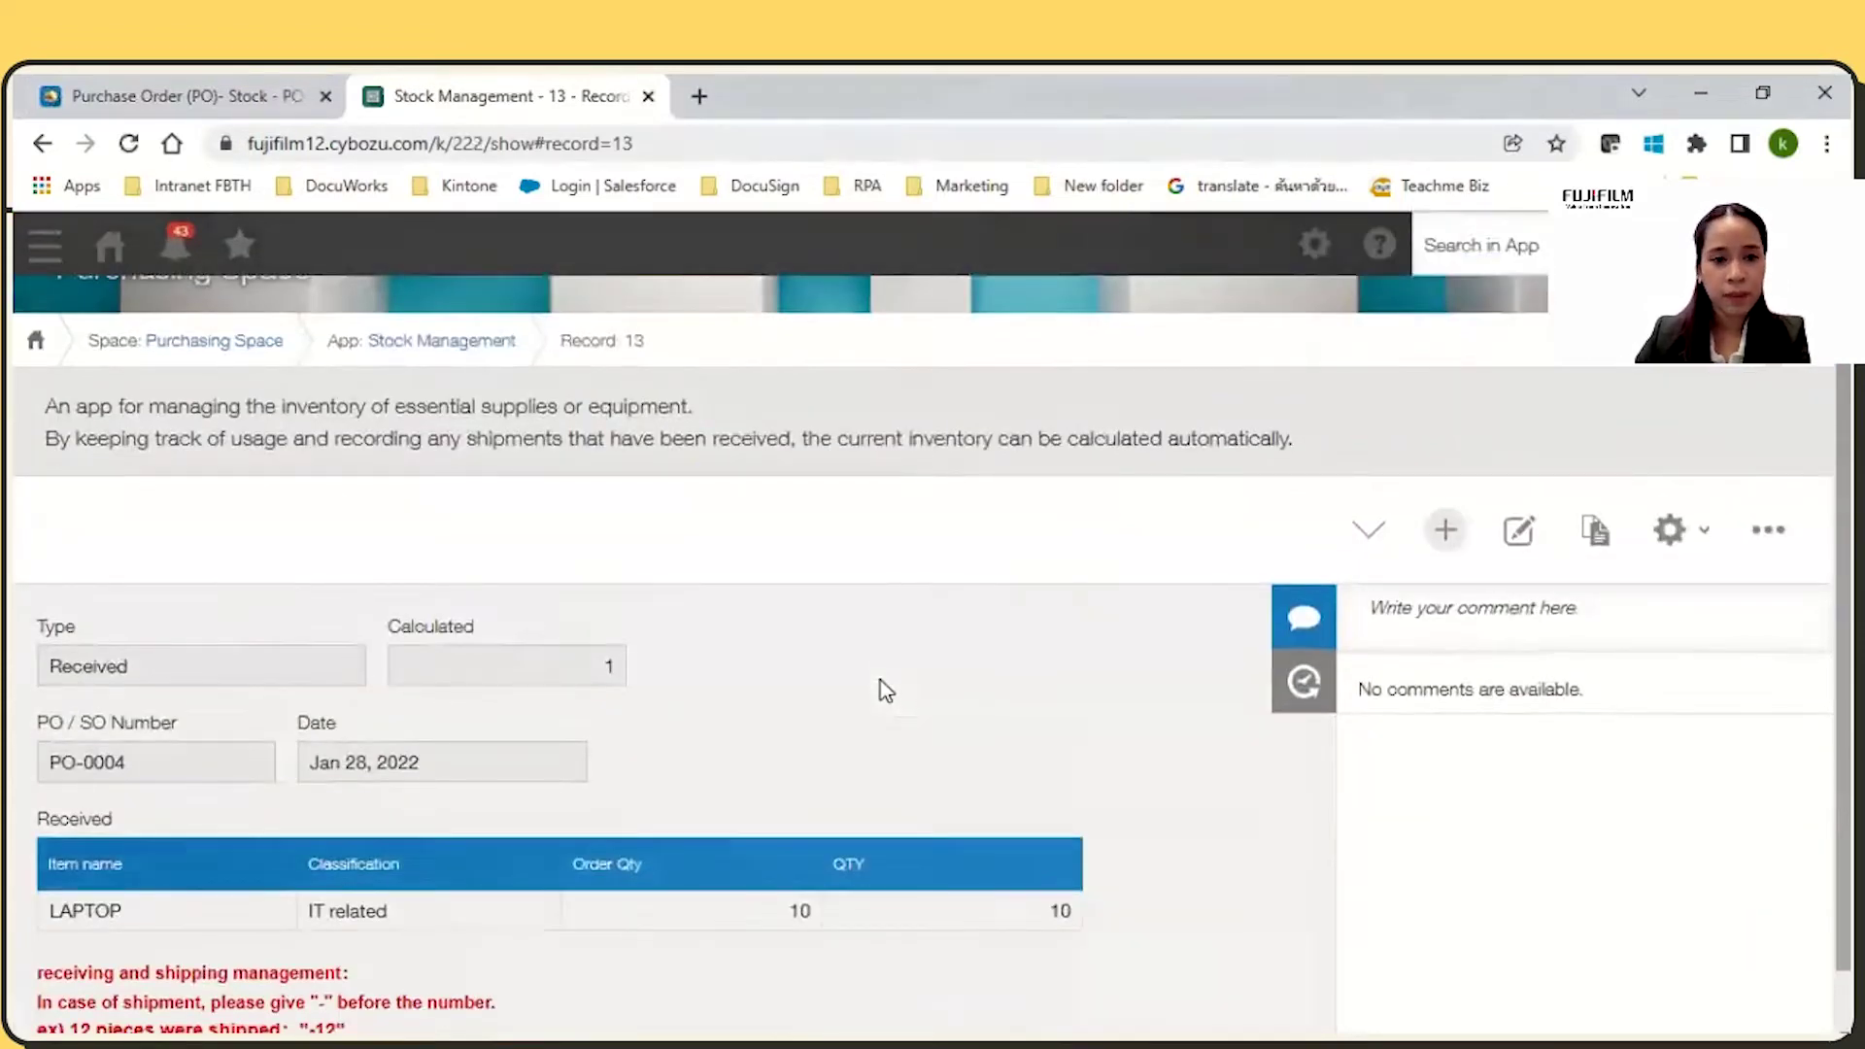
click(433, 352)
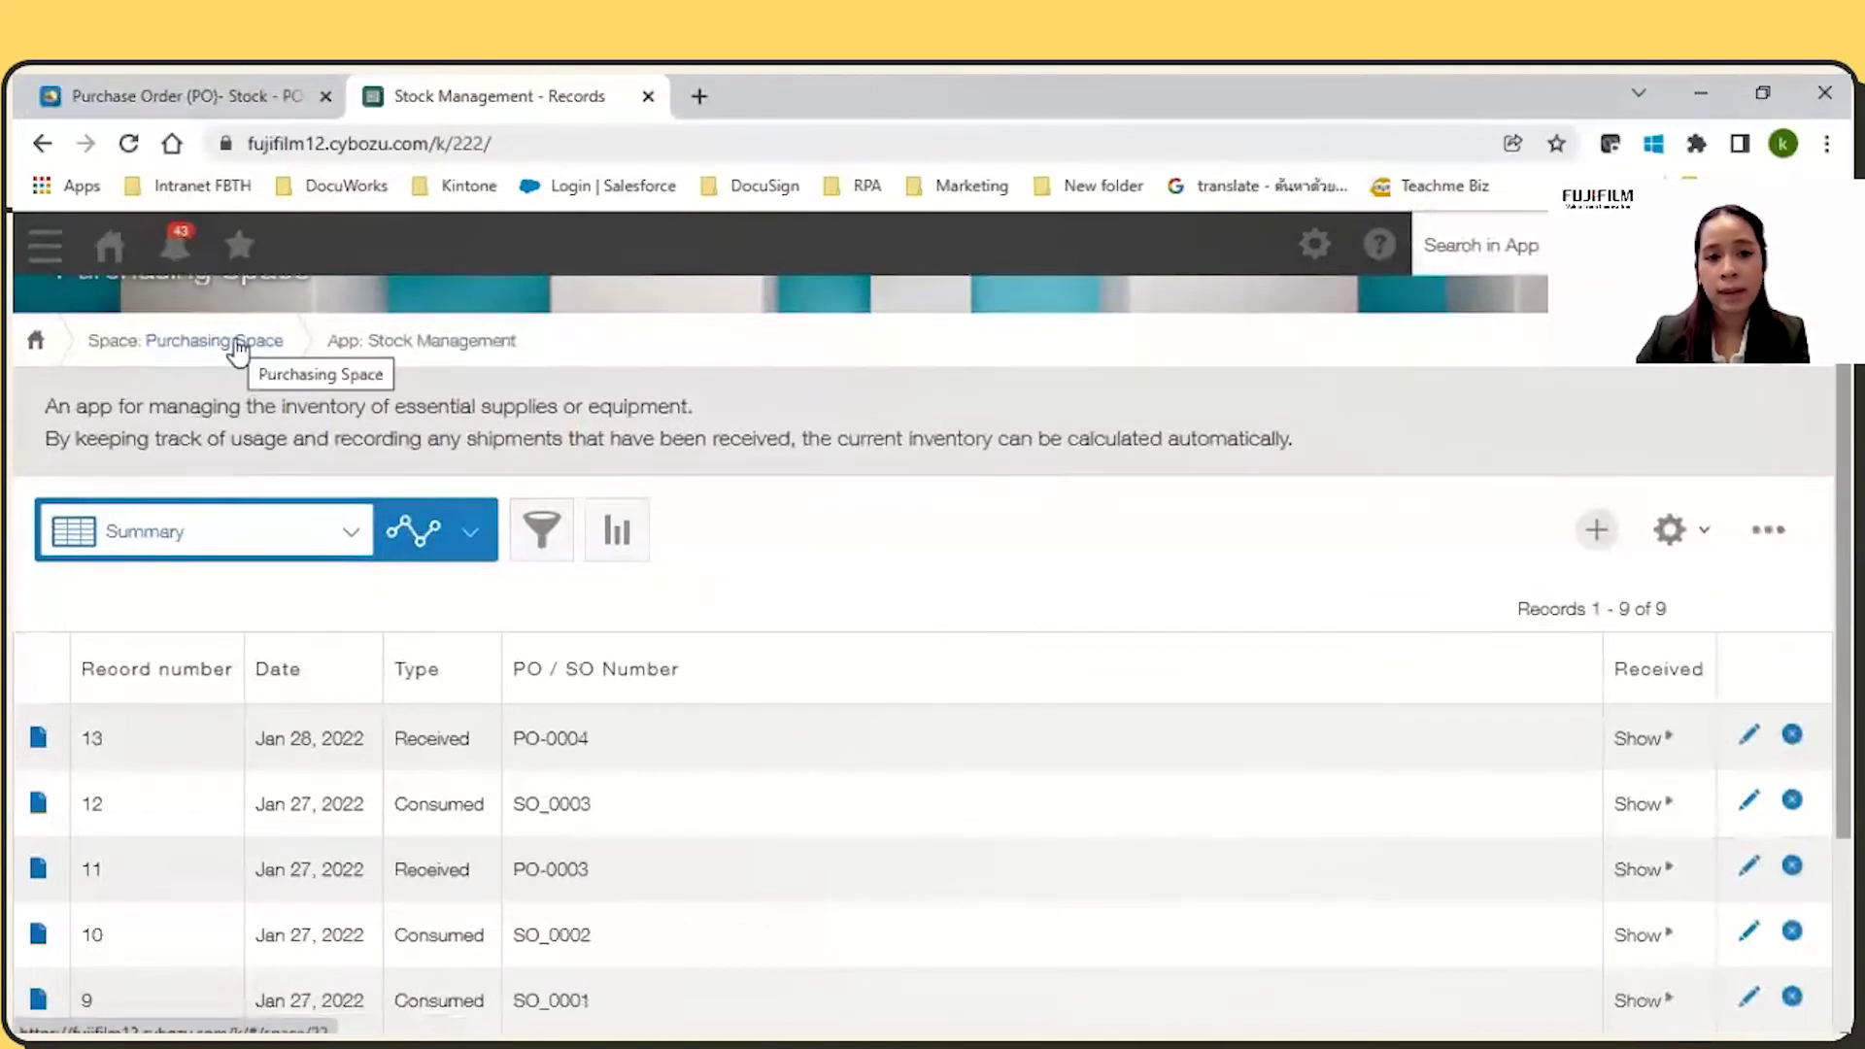
click(1581, 546)
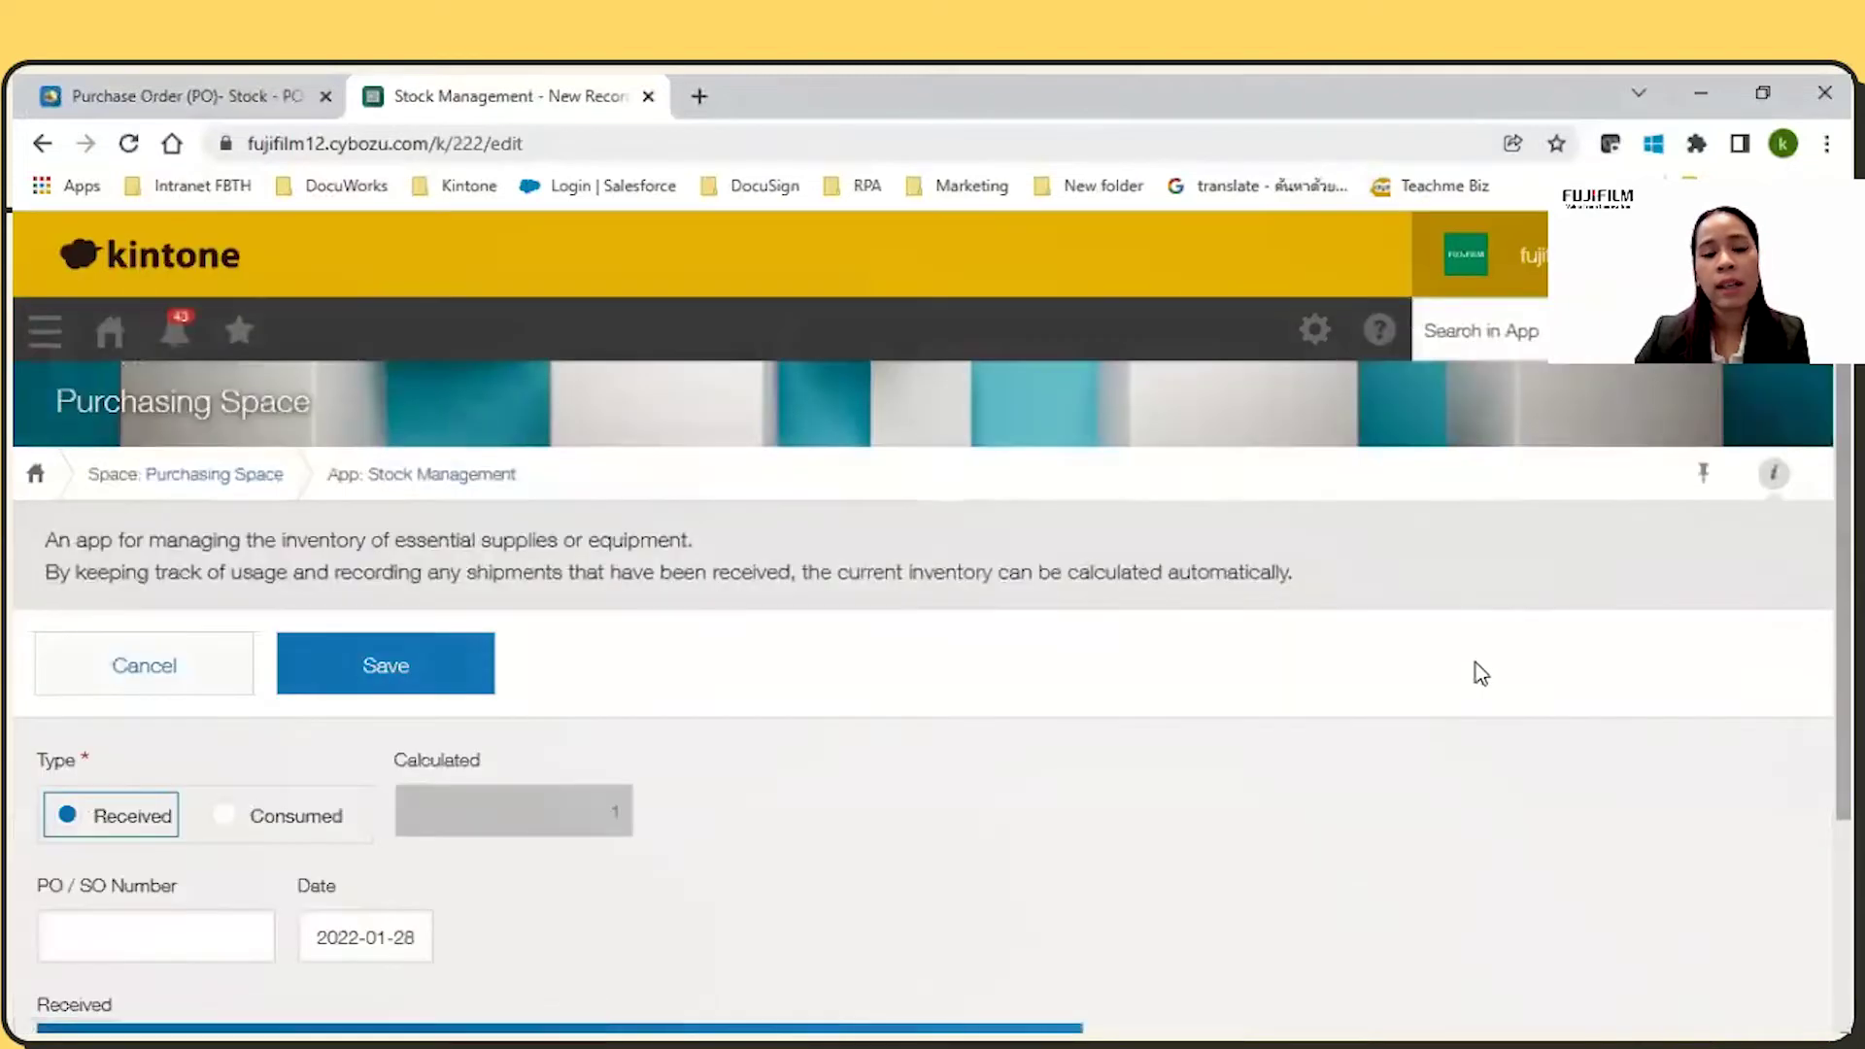
scroll(1477, 663, down, 3)
click(294, 561)
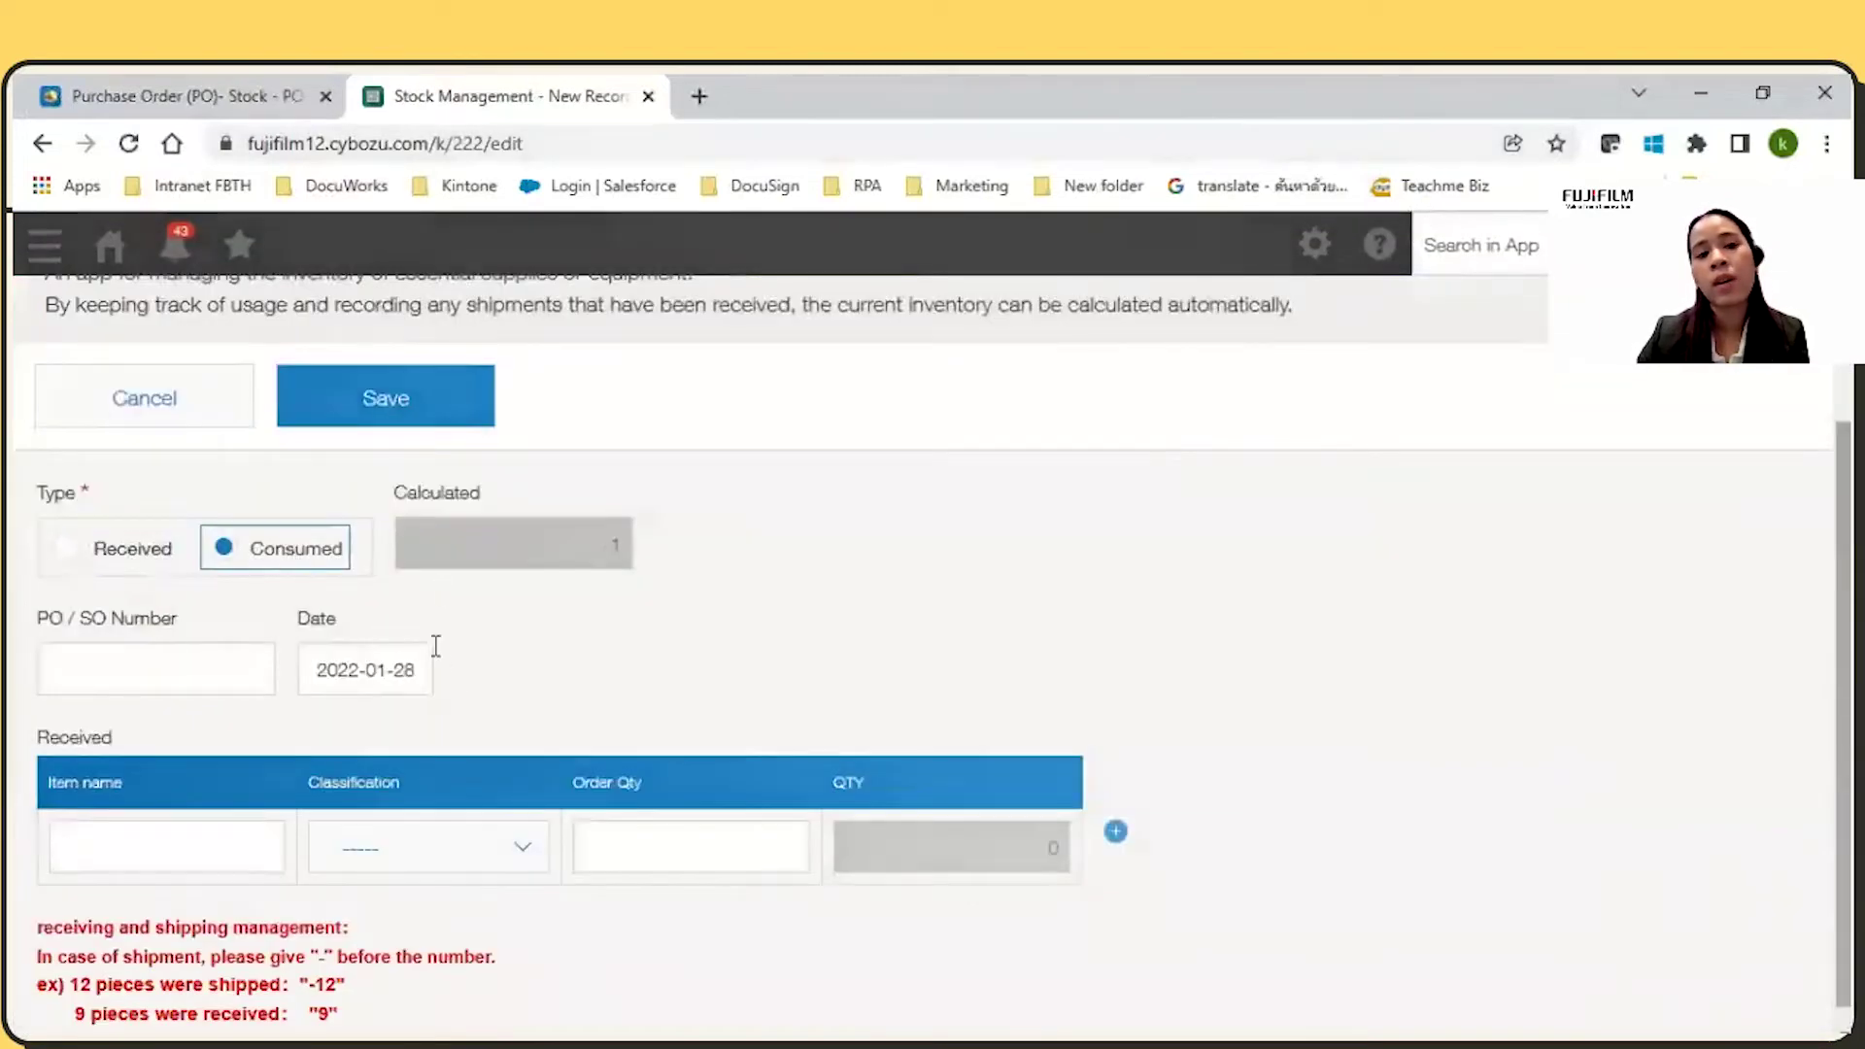
Enter item LAPTOP with classification IT related and order quantity 2, and save the consumption record
scroll(434, 659, down, 1)
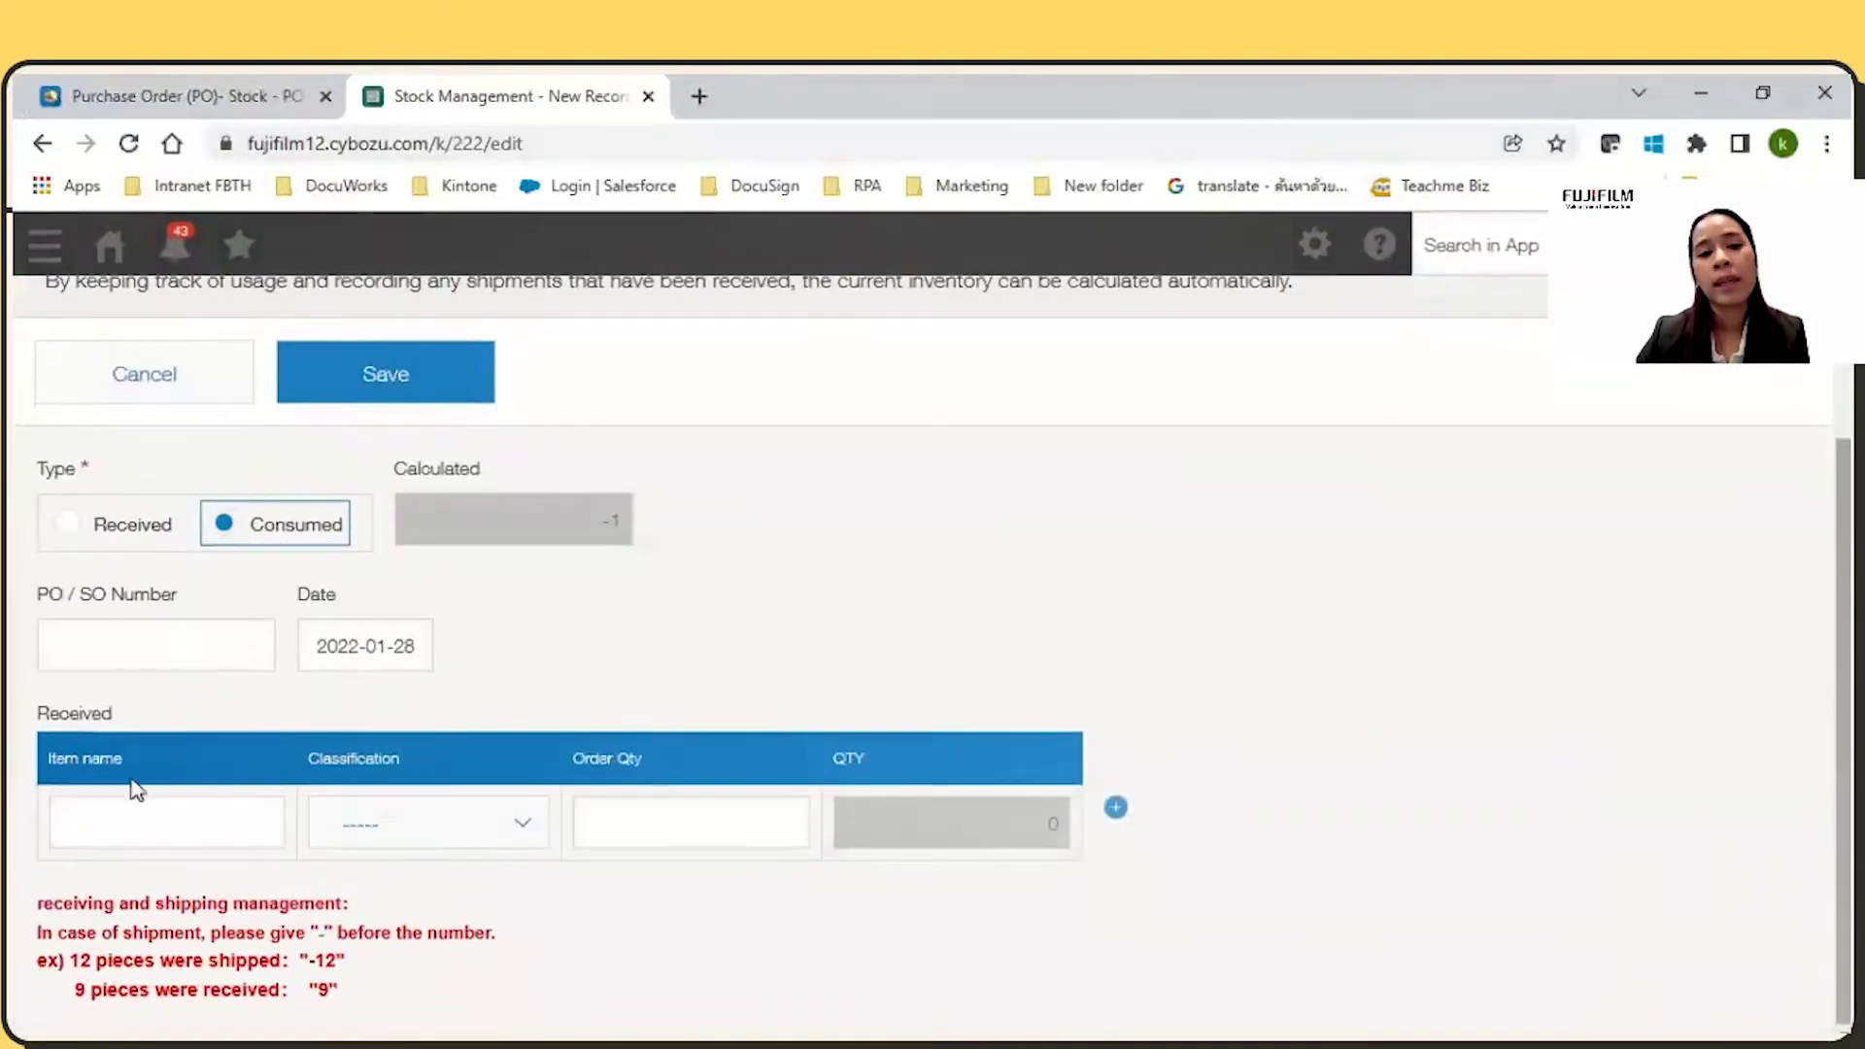
click(130, 823)
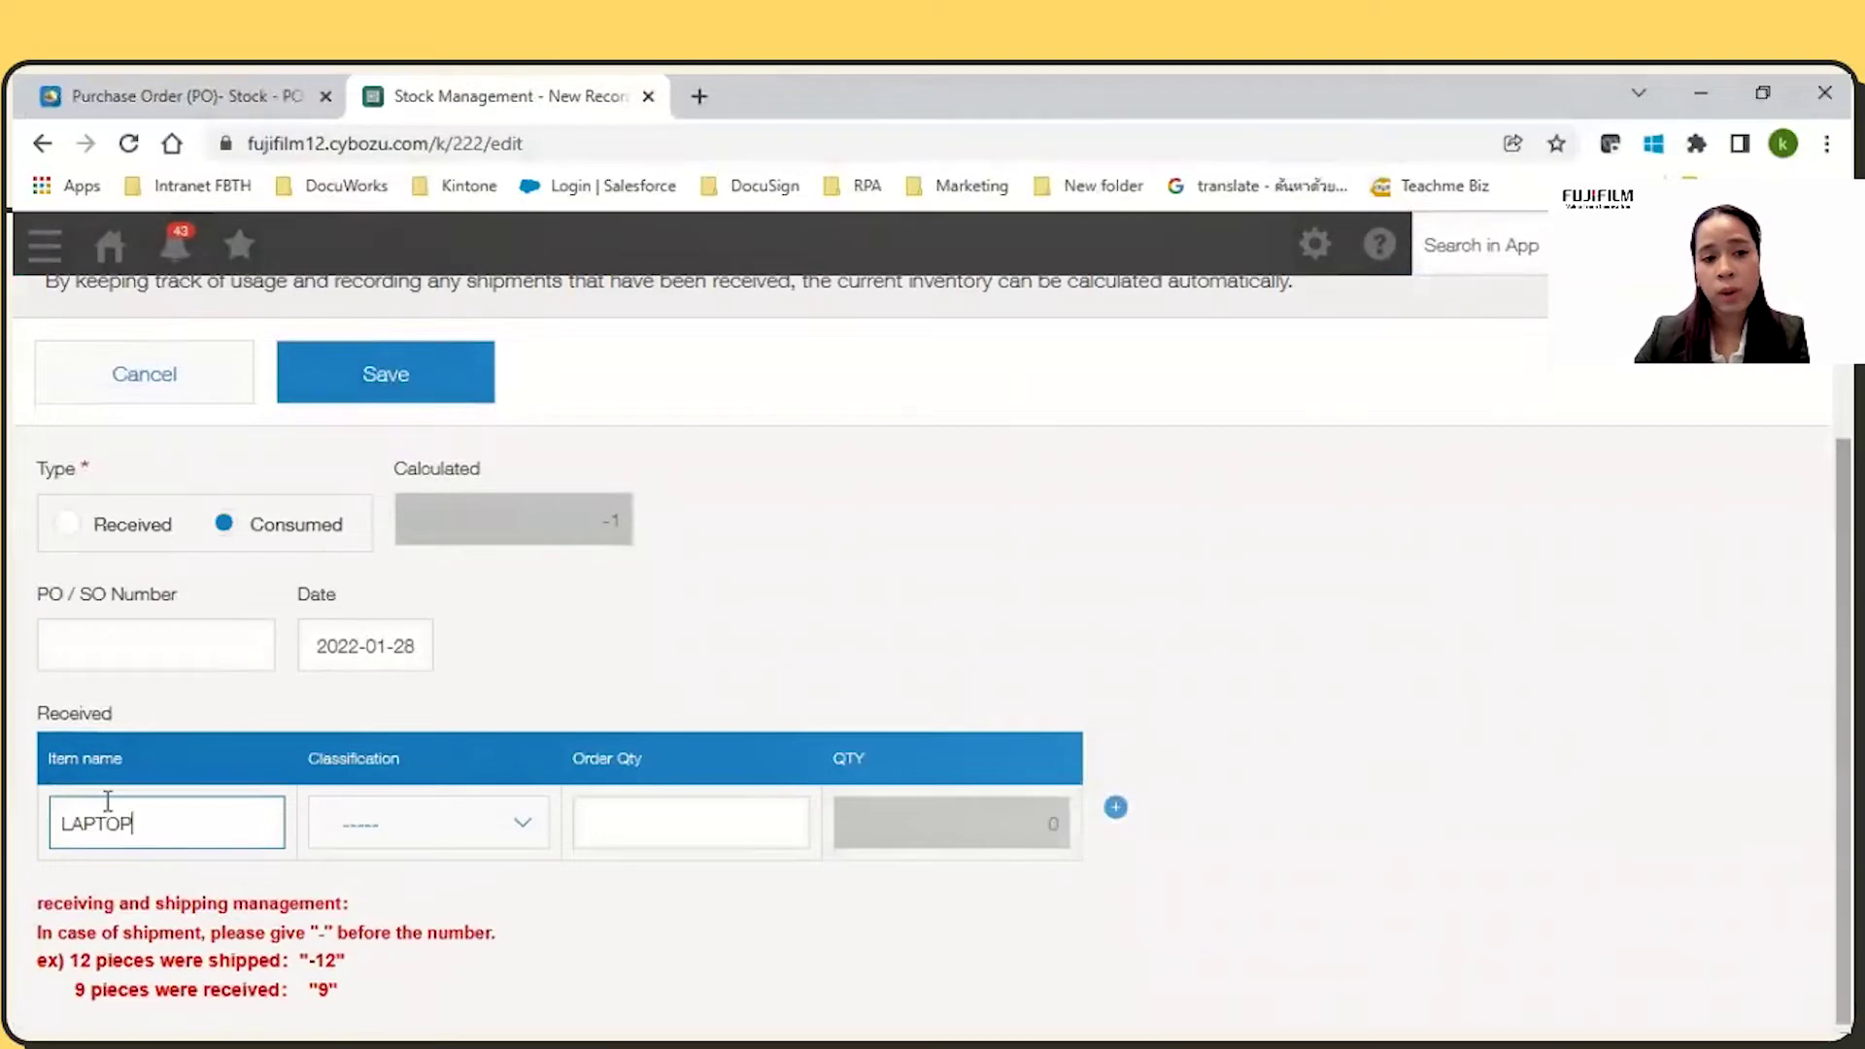
click(397, 822)
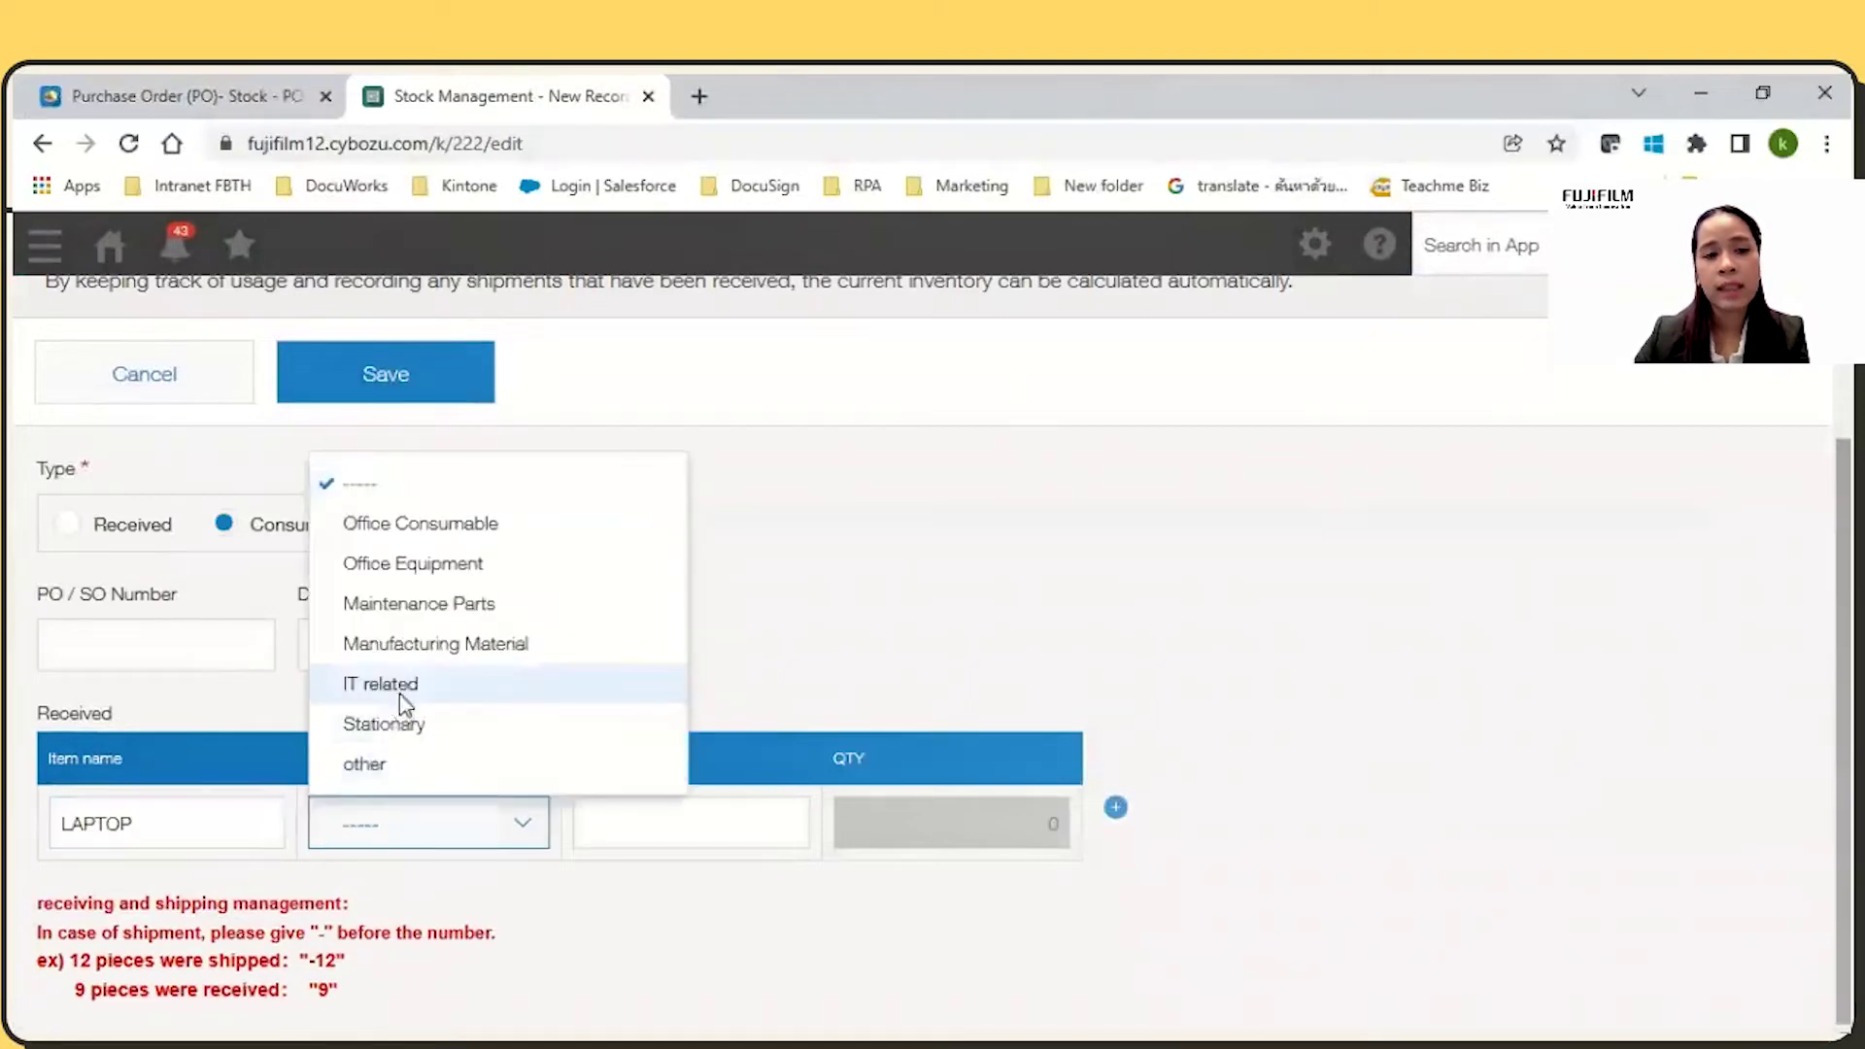
click(396, 691)
click(642, 840)
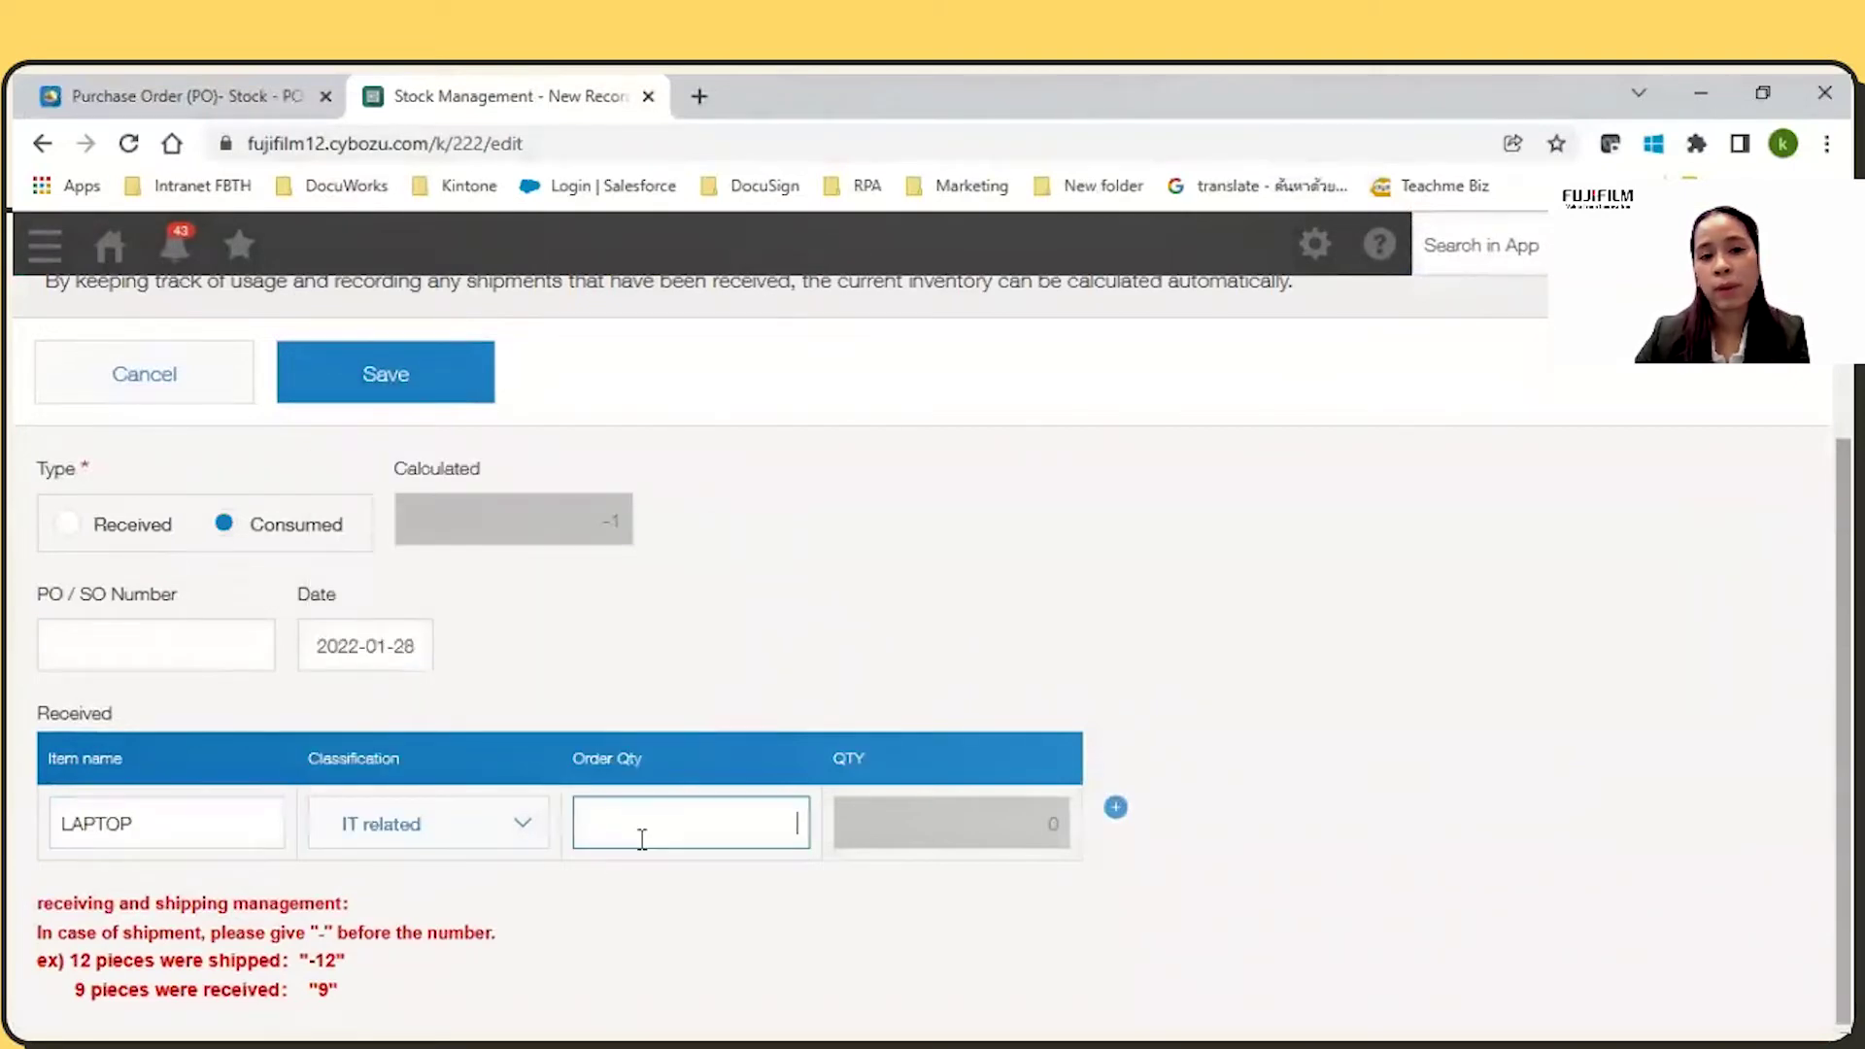
click(928, 864)
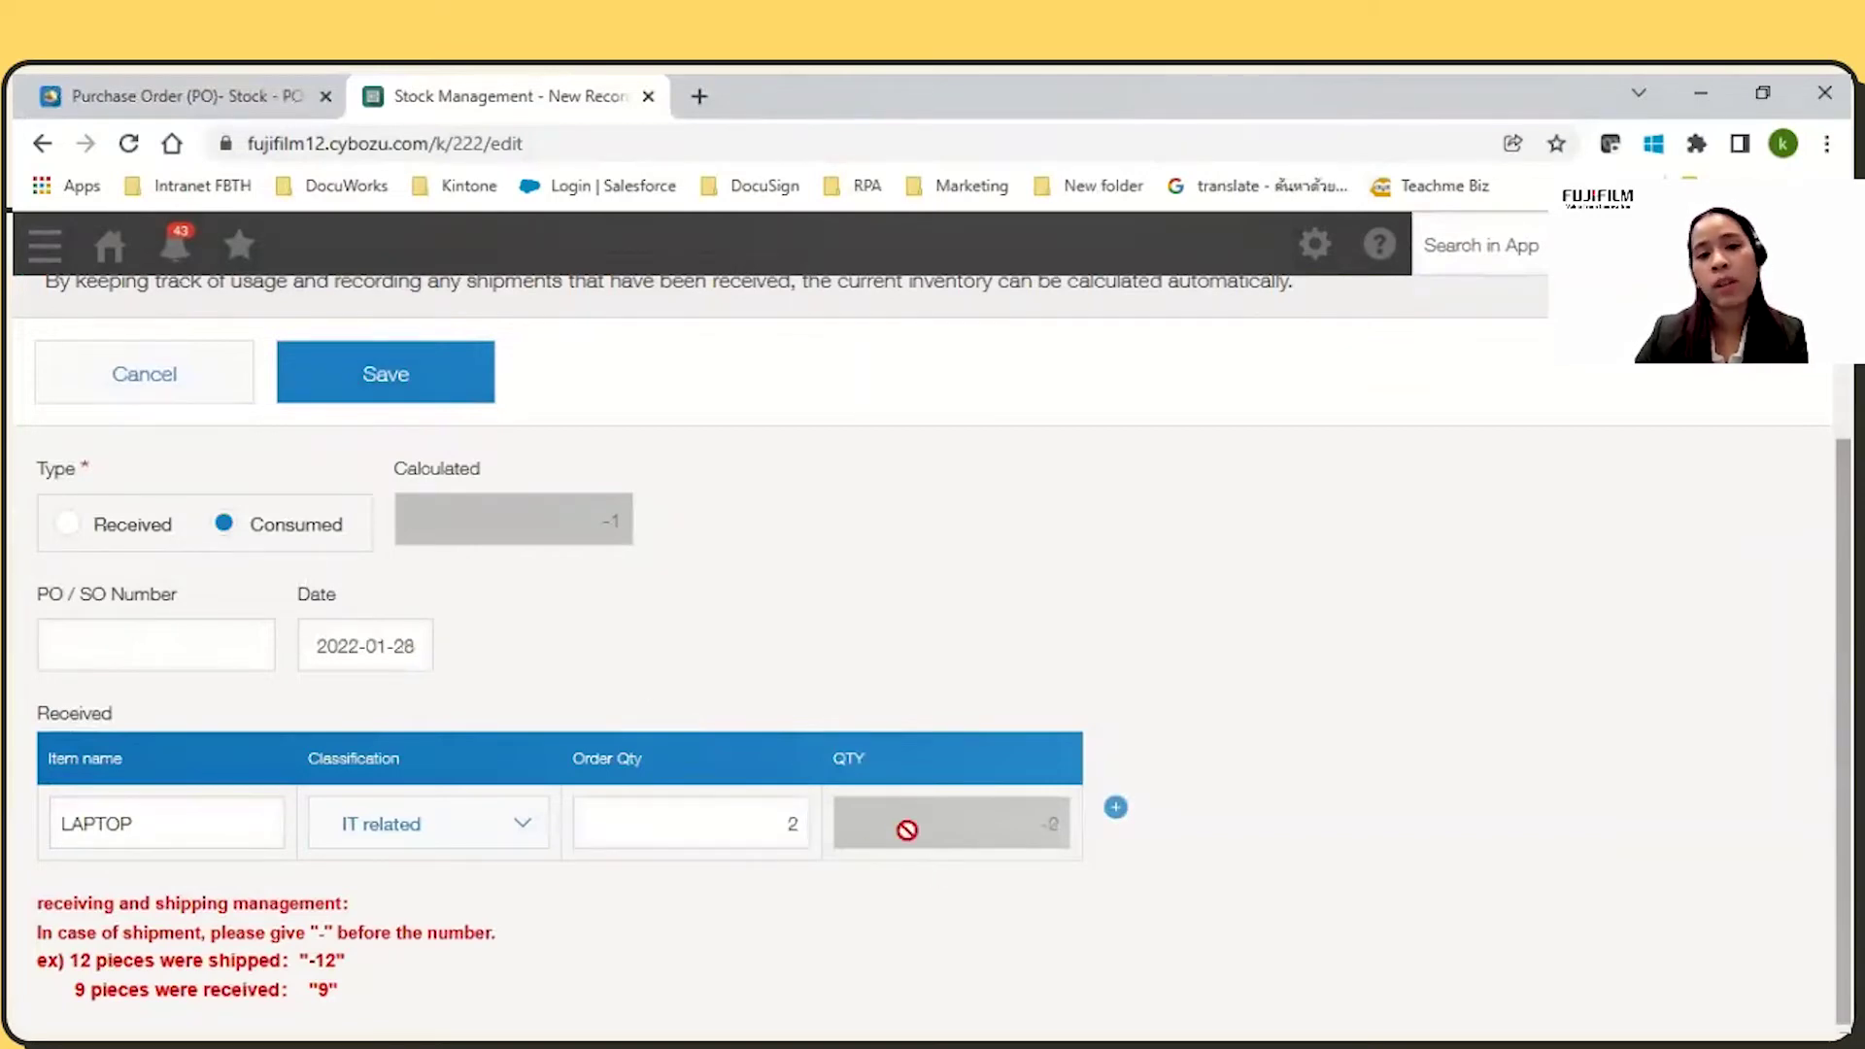
click(391, 383)
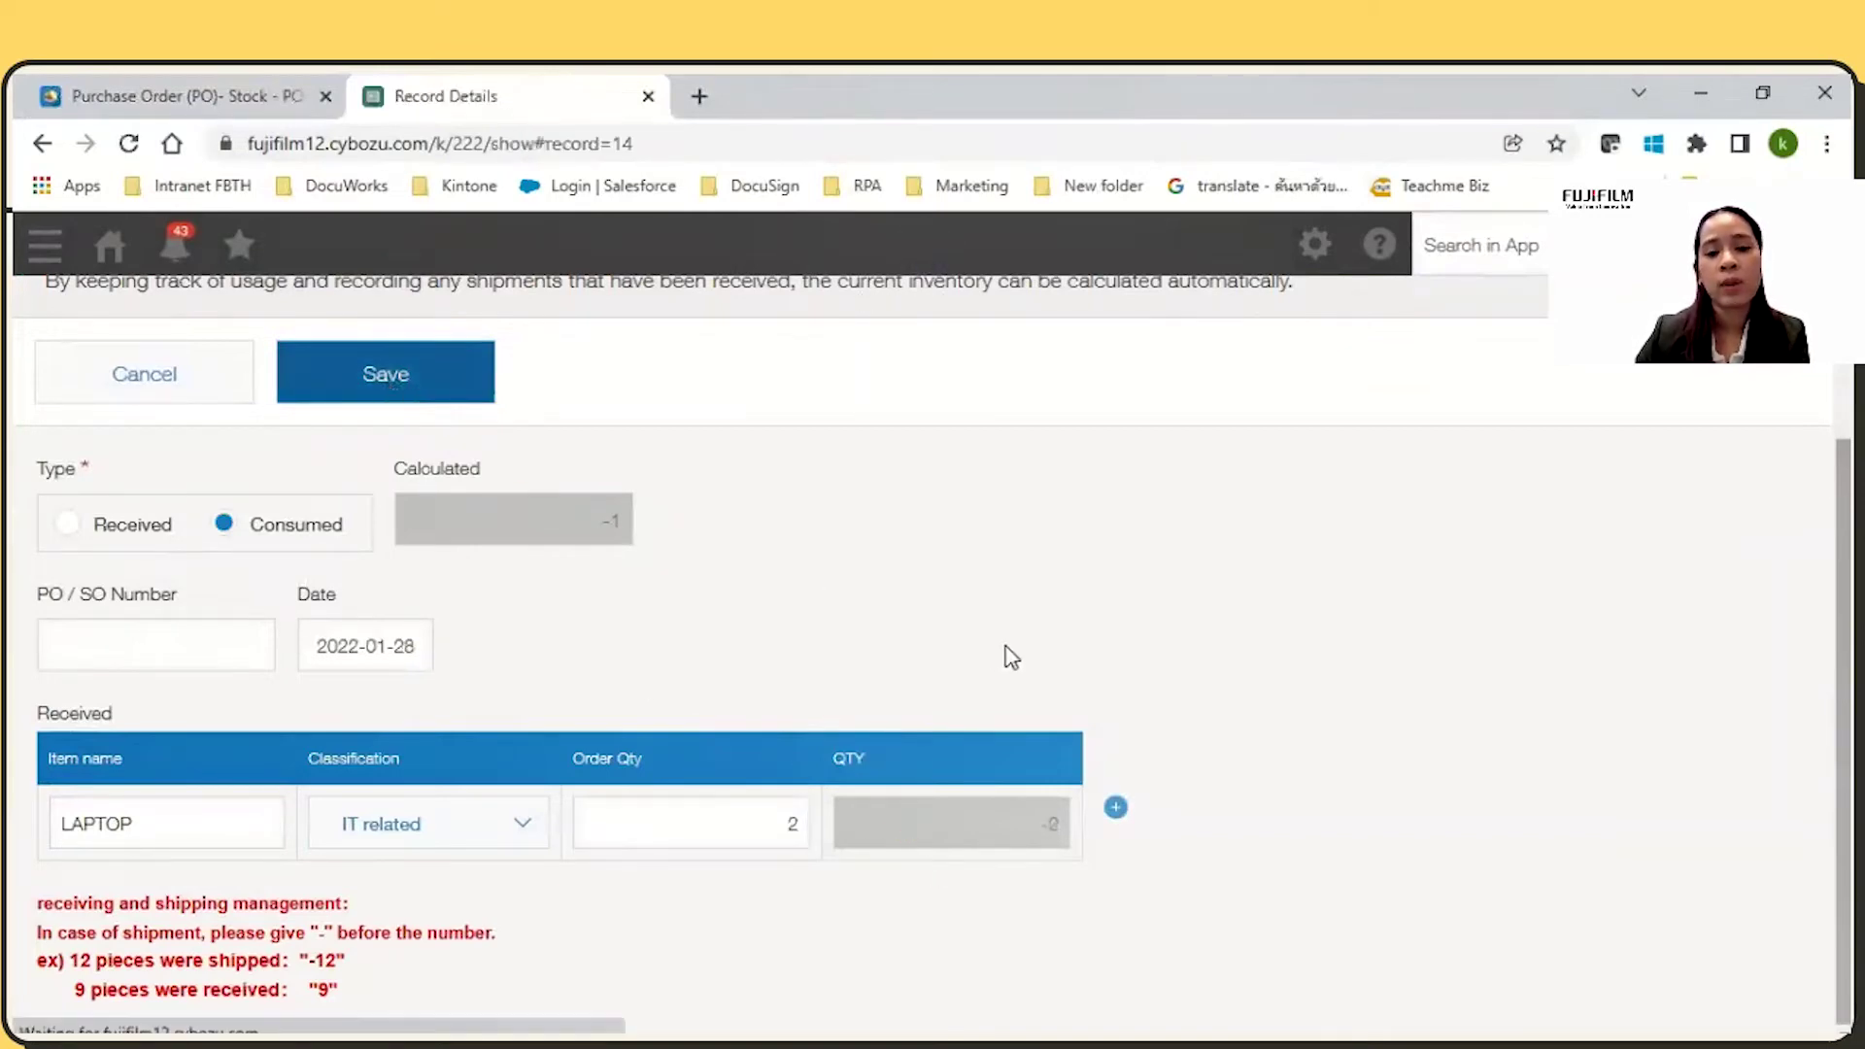
Return to the Stock Management record list and open the Current Stock report
scroll(1011, 658, up, 2)
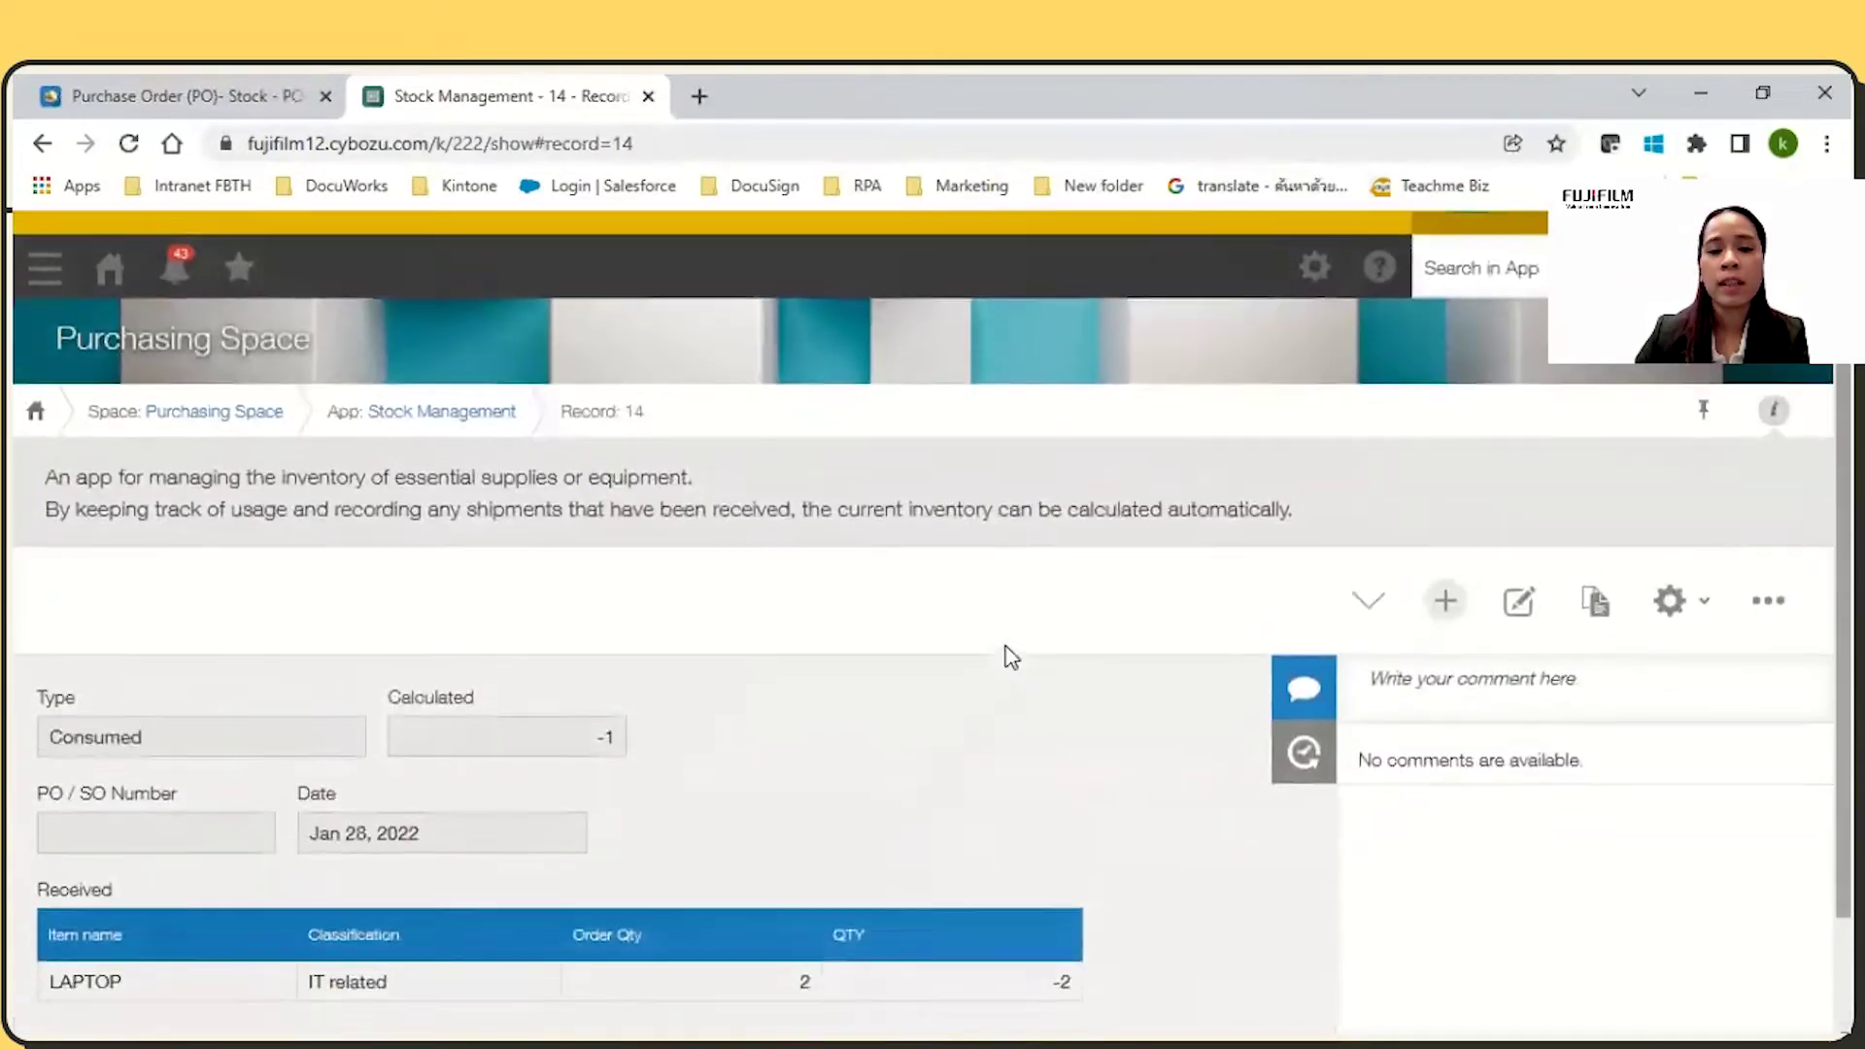
click(424, 477)
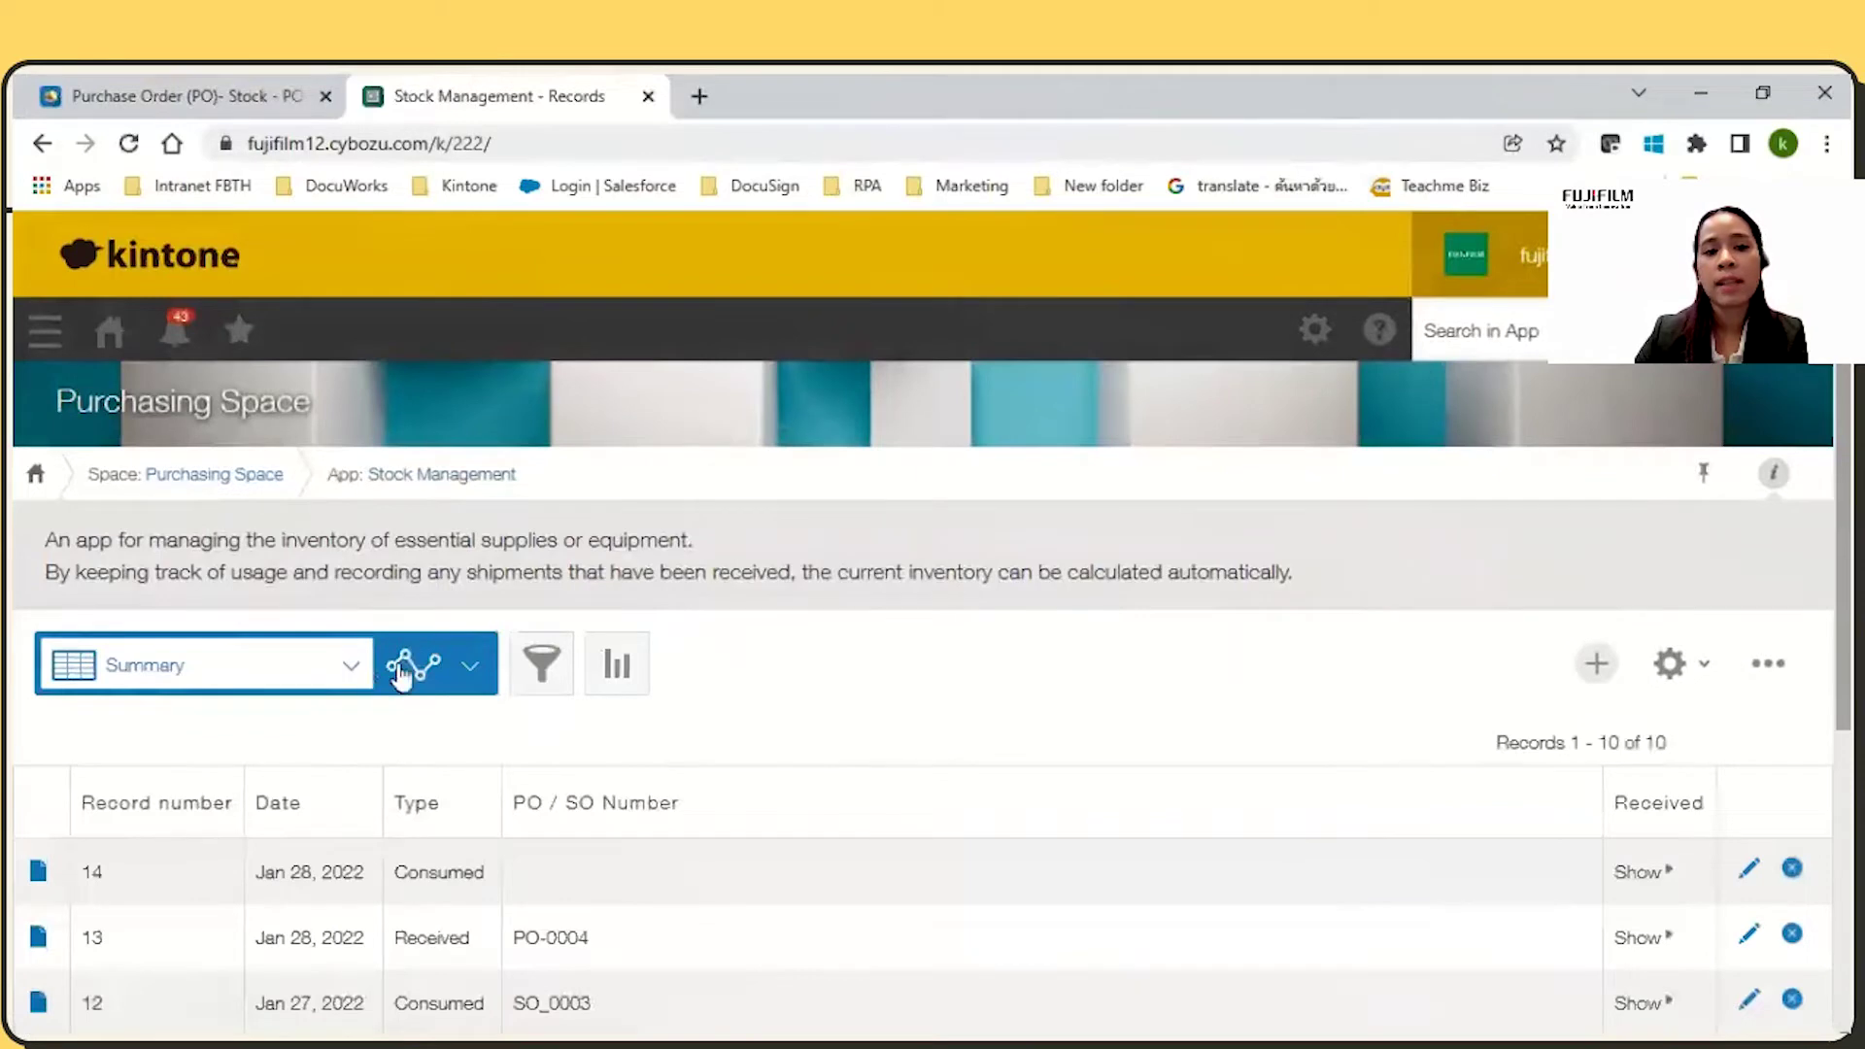
click(406, 667)
click(379, 764)
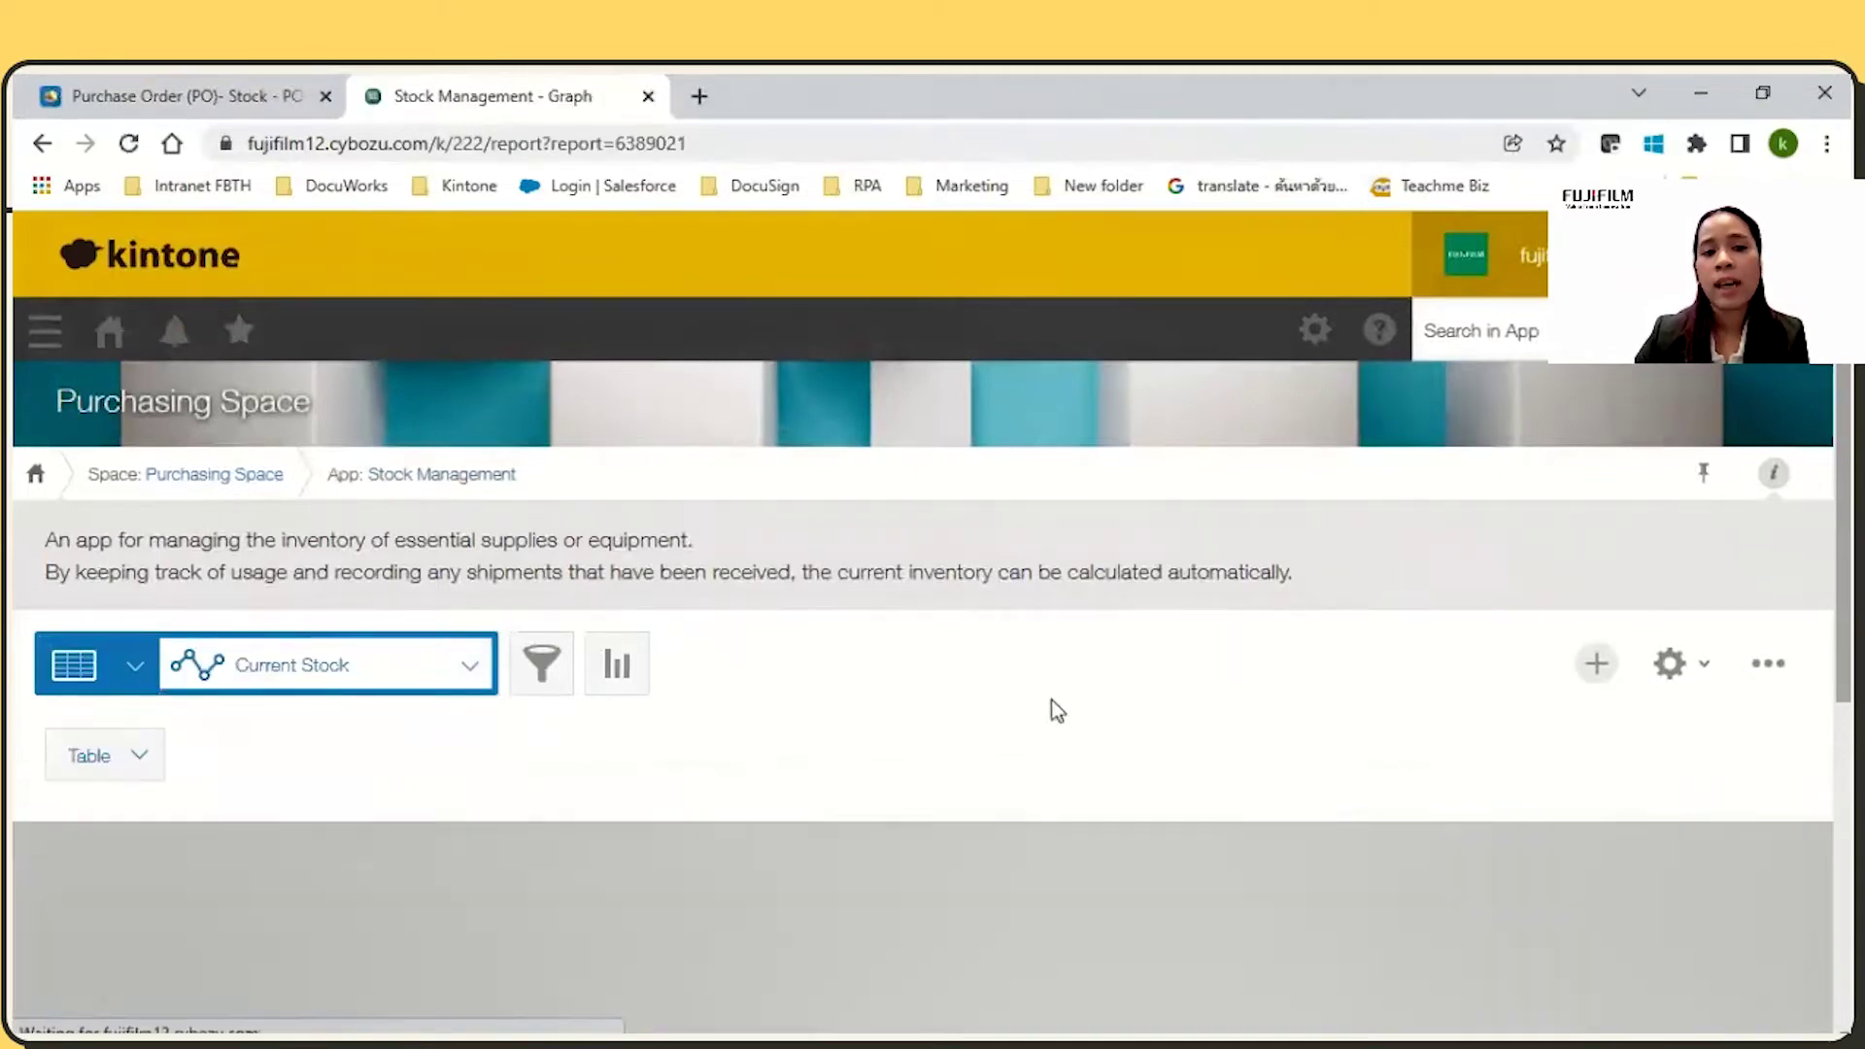
Show the stock records behind the LAPTOP total in the Current Stock report
scroll(1051, 700, down, 2)
scroll(1051, 700, down, 4)
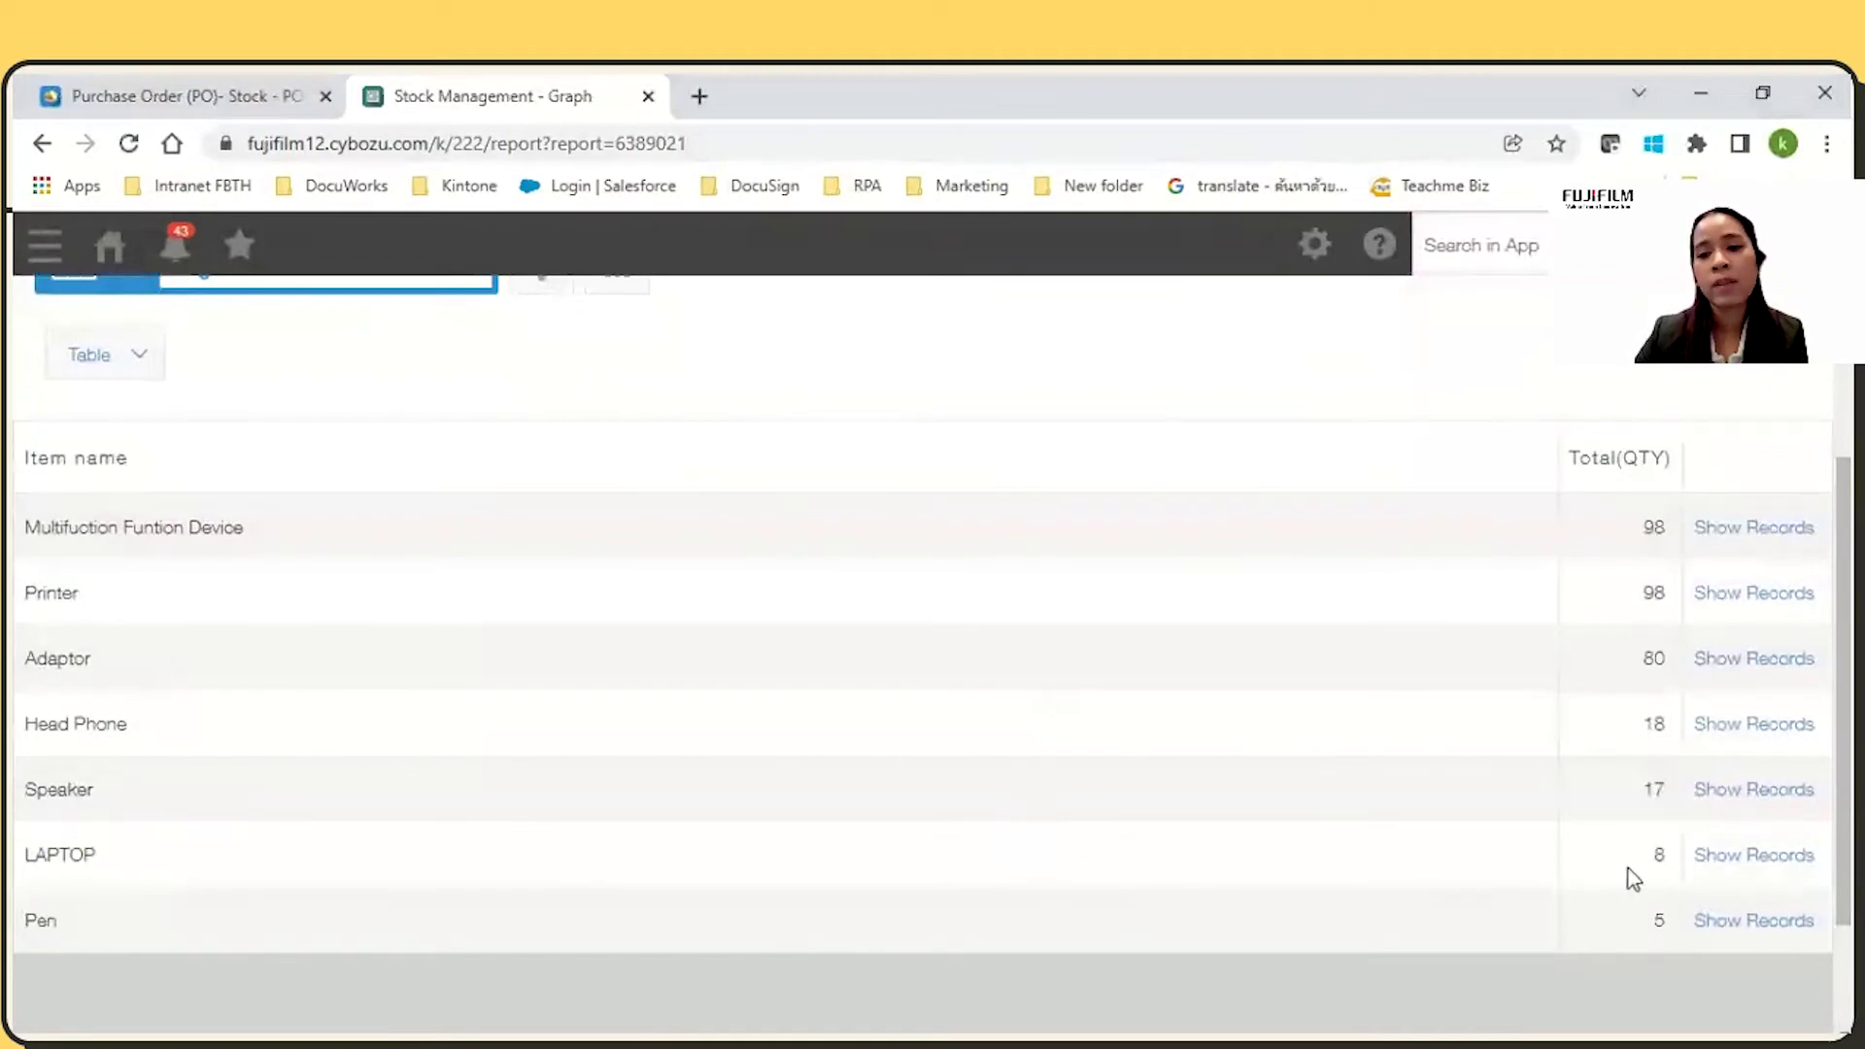
click(1721, 857)
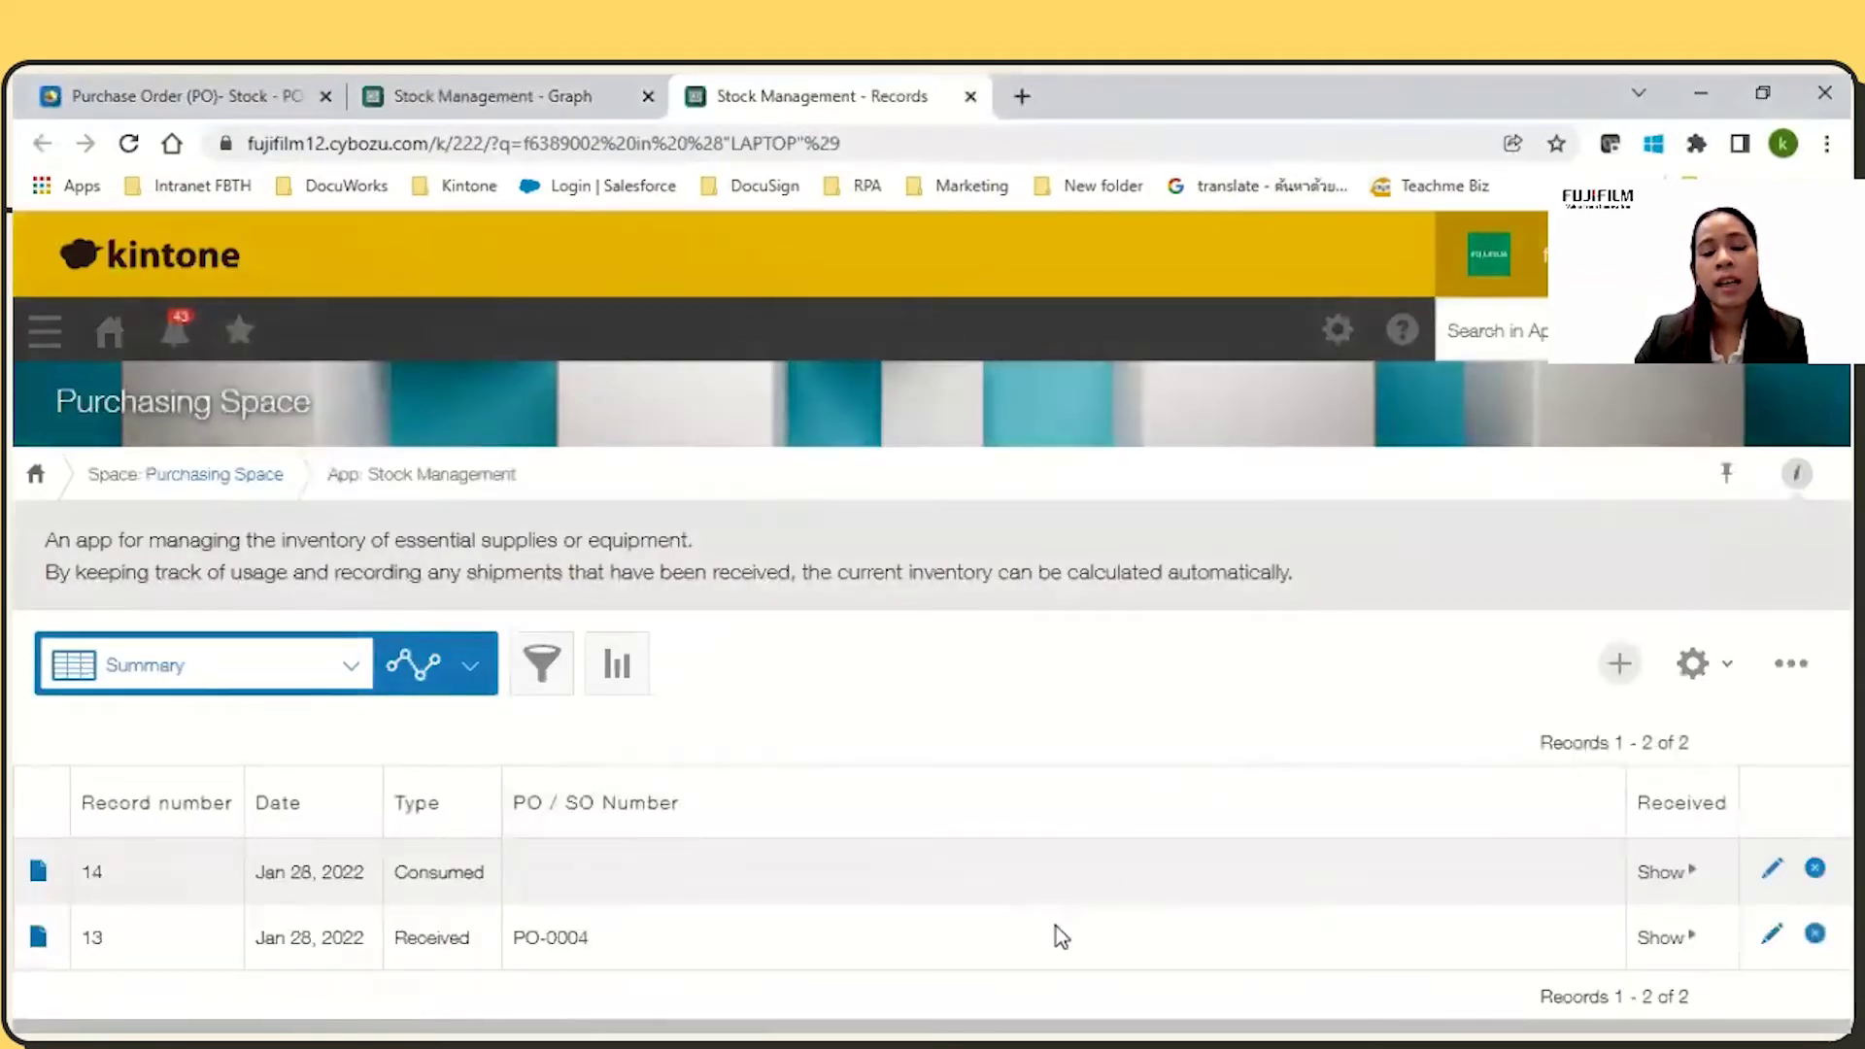
Expand the item details of the Received and Consumed LAPTOP records to examine their quantities
click(1656, 939)
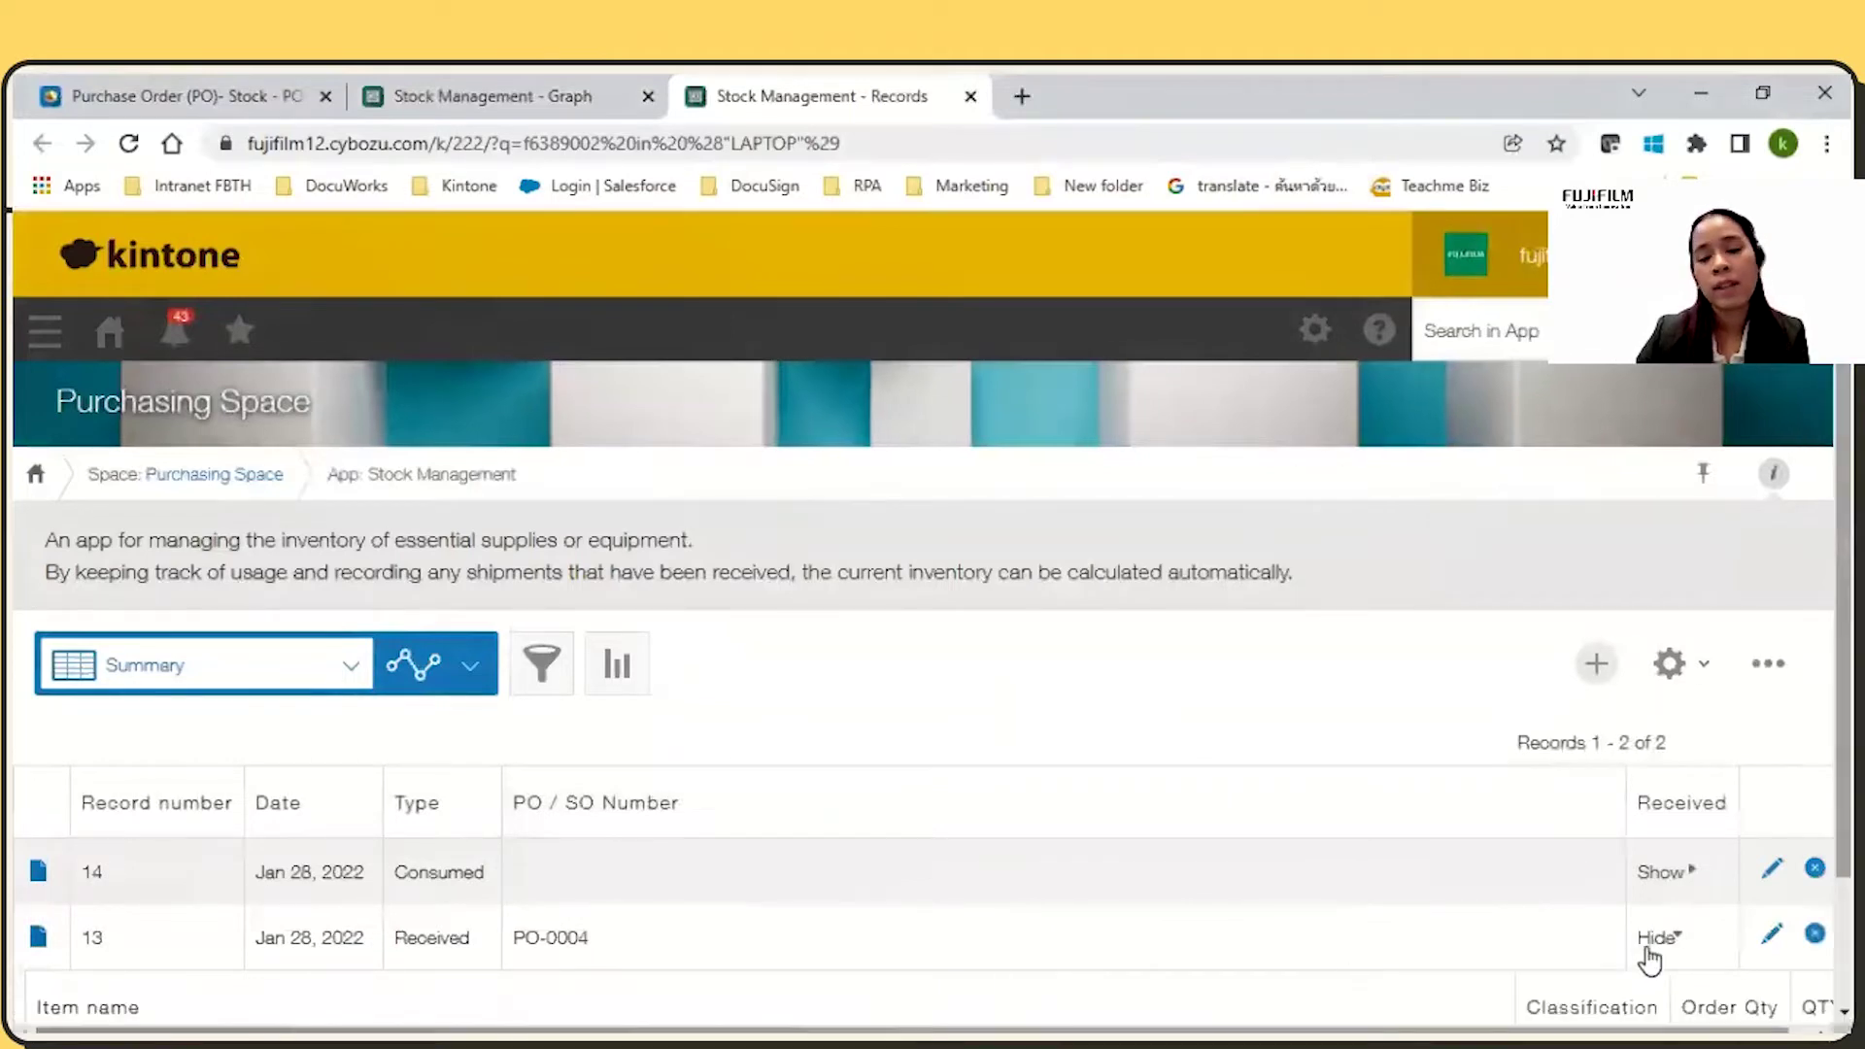
scroll(1642, 1002, down, 1)
scroll(1442, 982, down, 1)
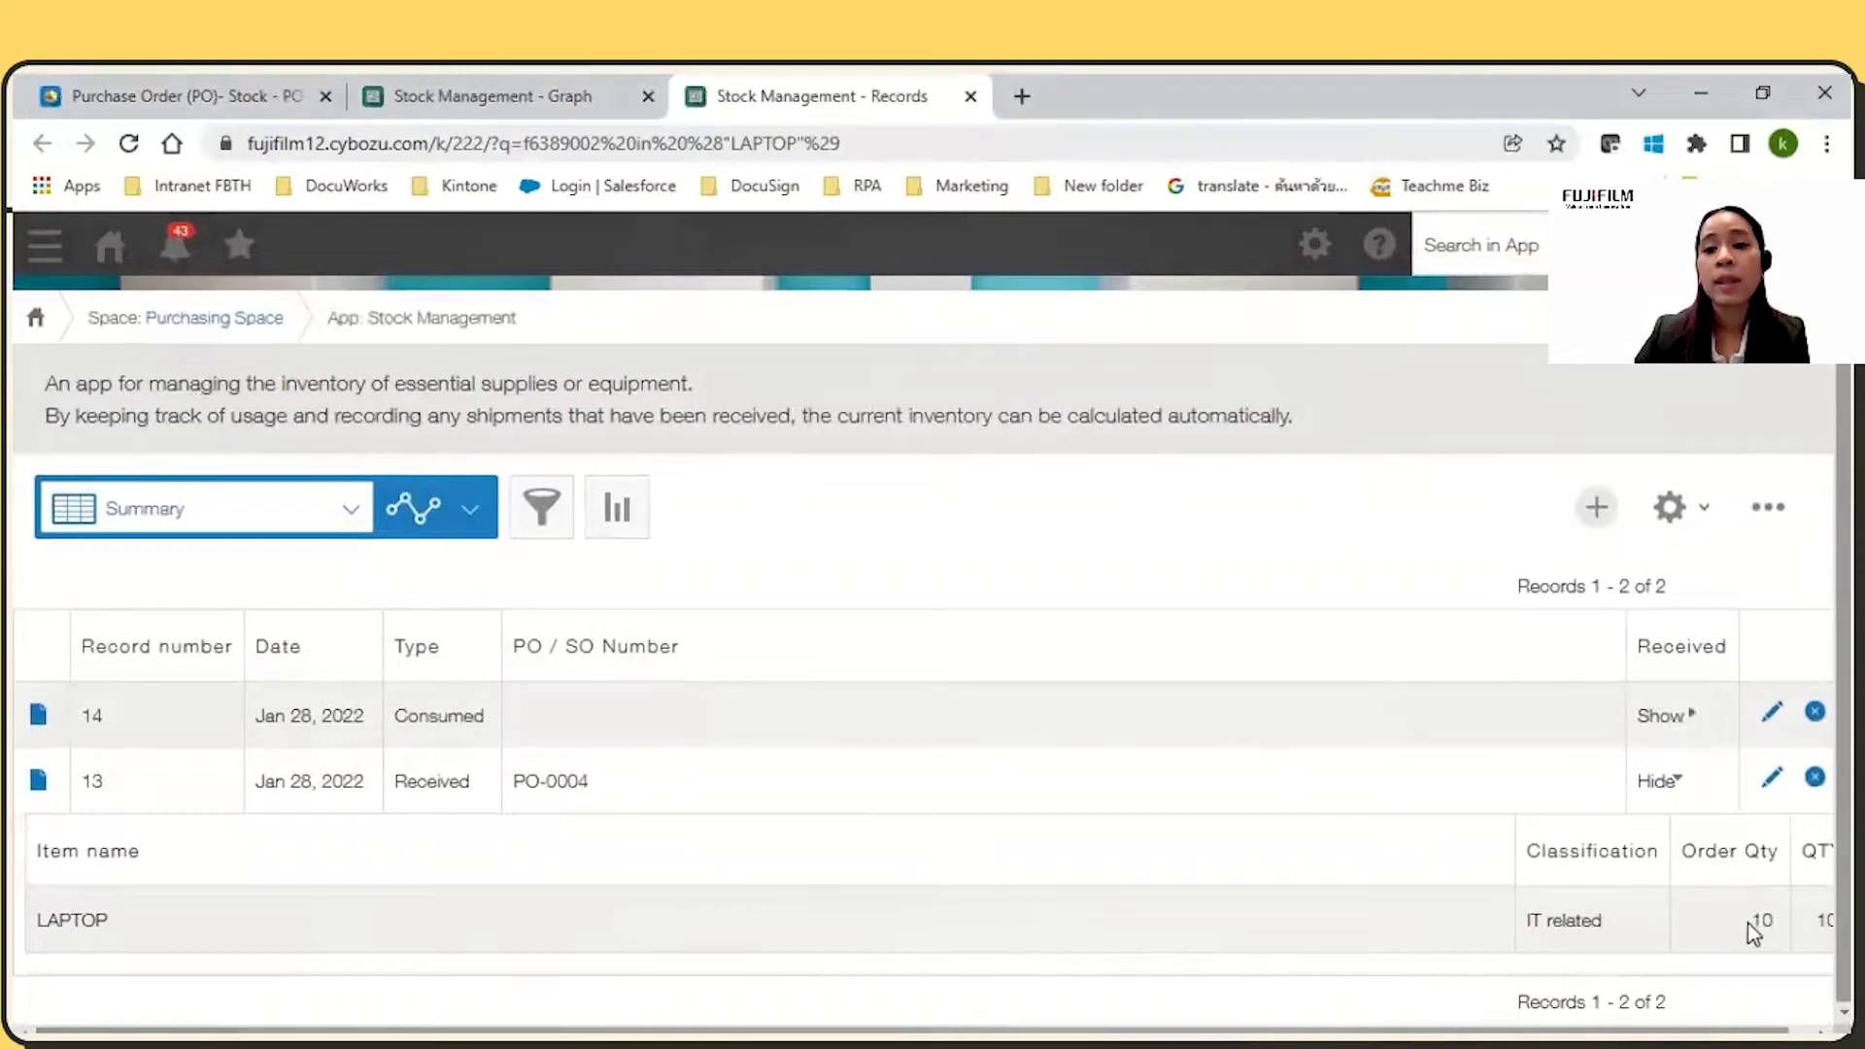
click(1673, 716)
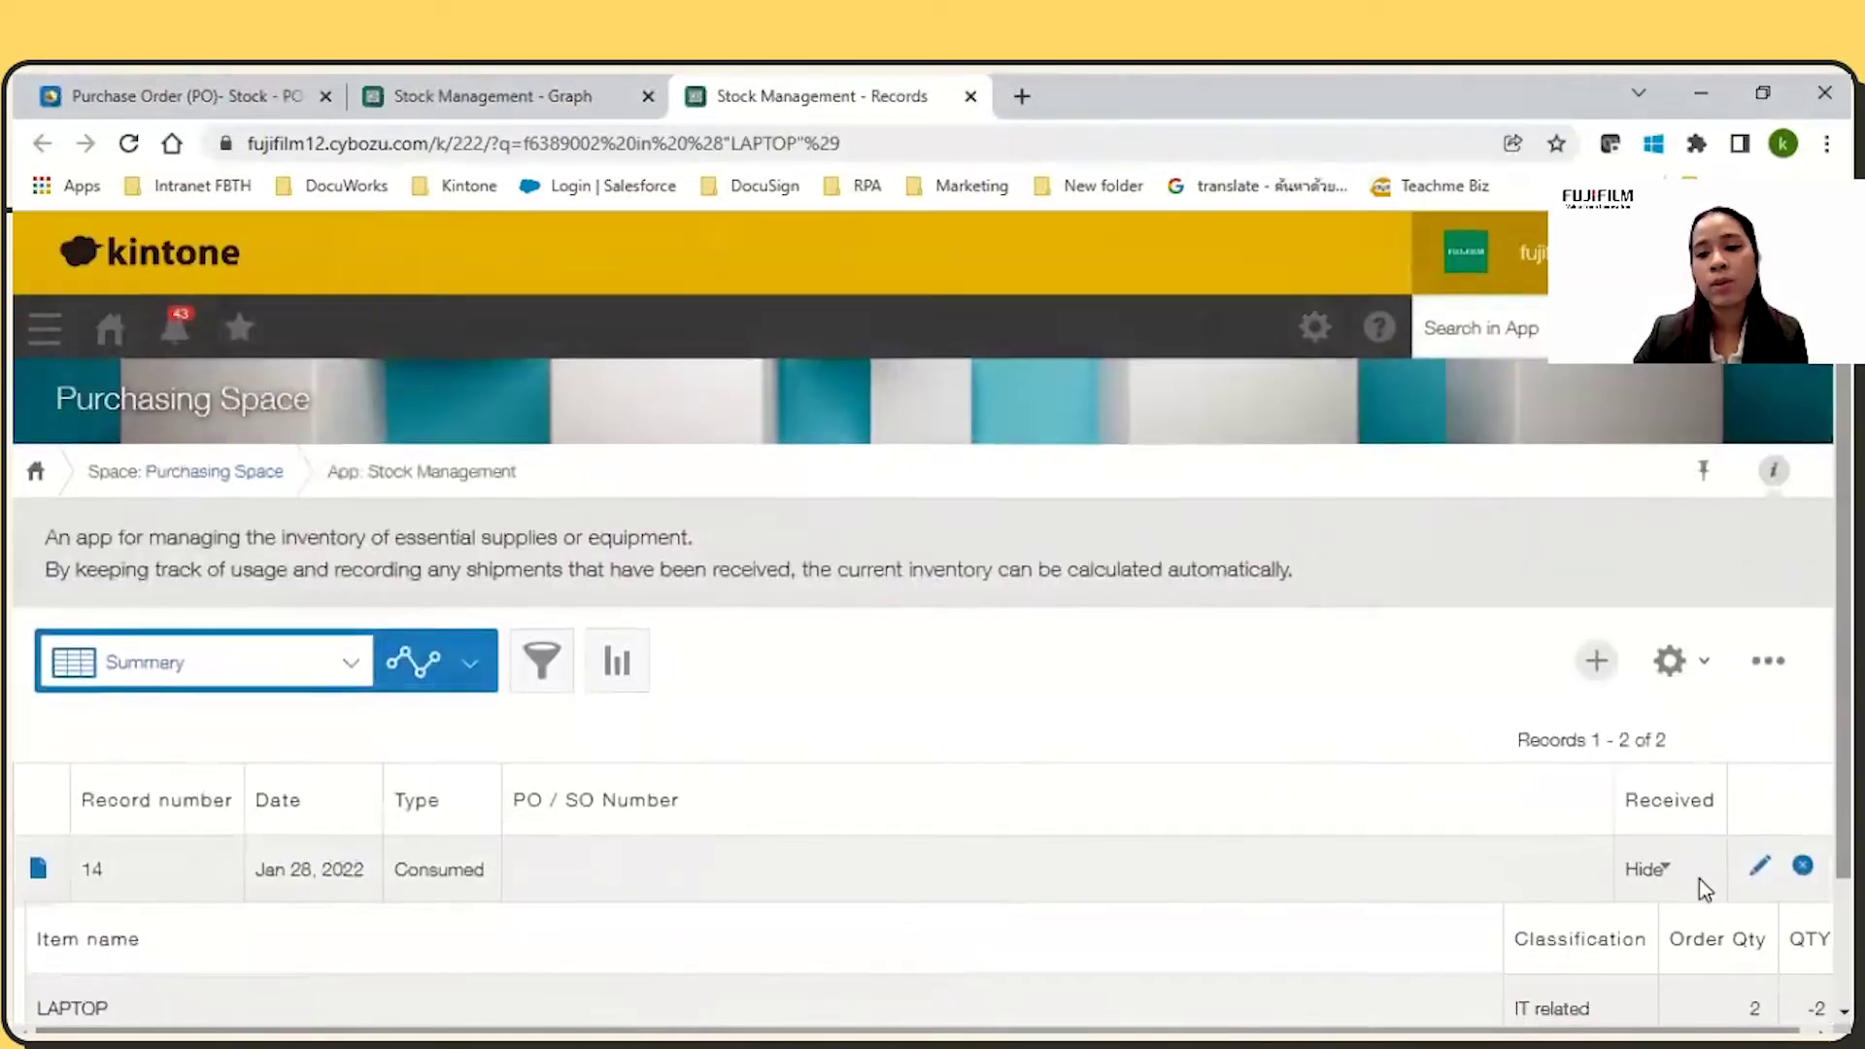
scroll(1699, 887, down, 1)
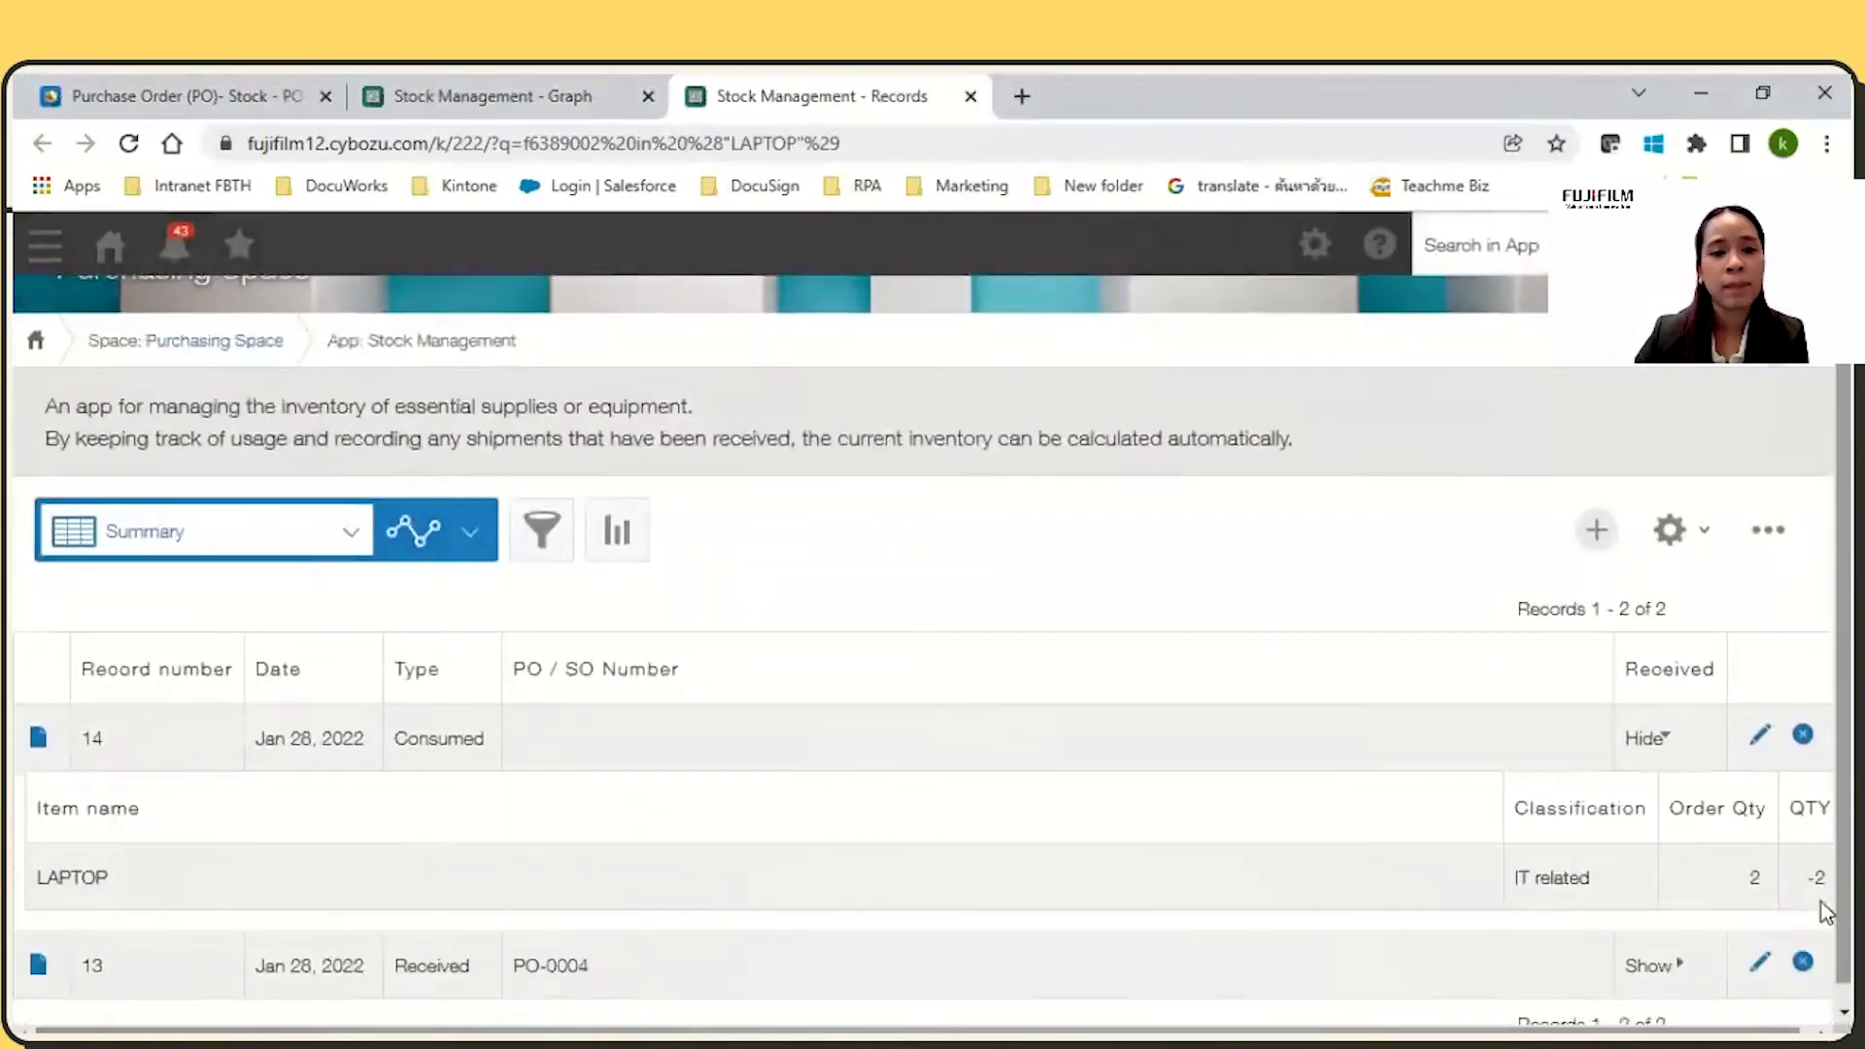
scroll(1803, 903, up, 1)
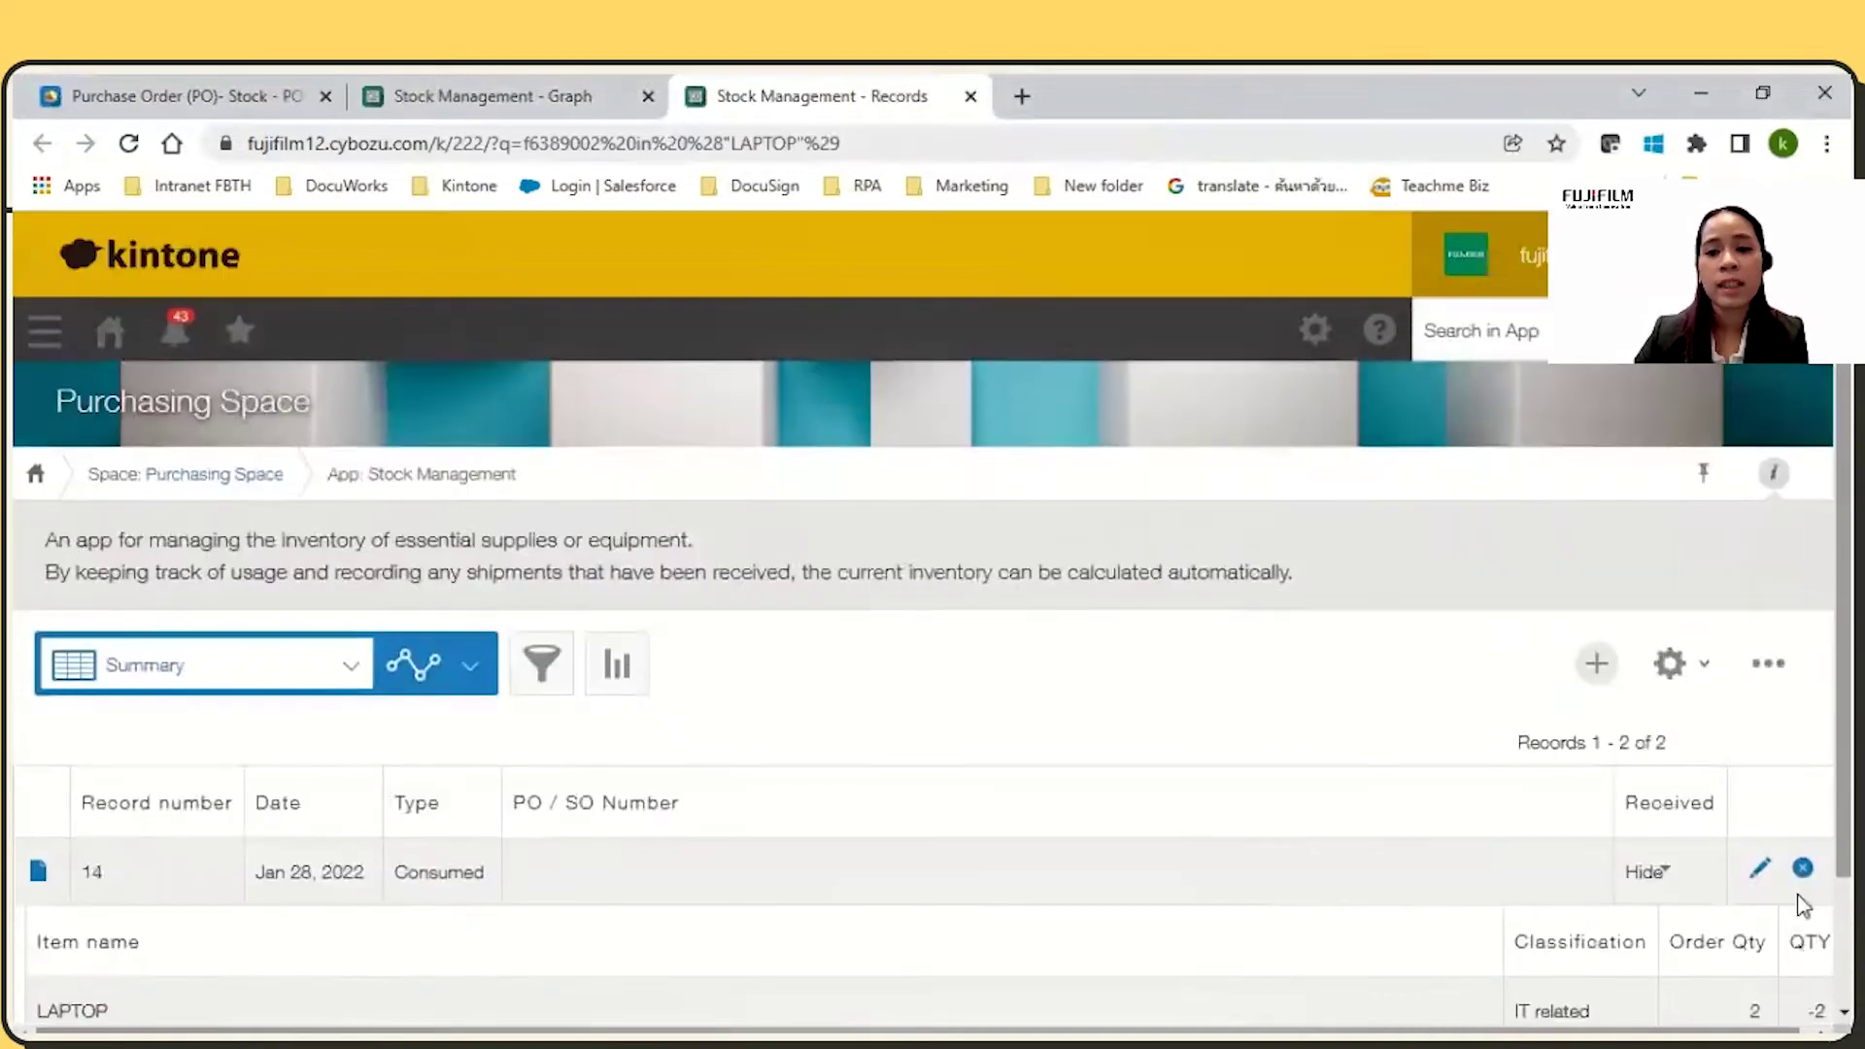
Return to the Purchasing Space, open the Sales Order app and start a new record
click(245, 488)
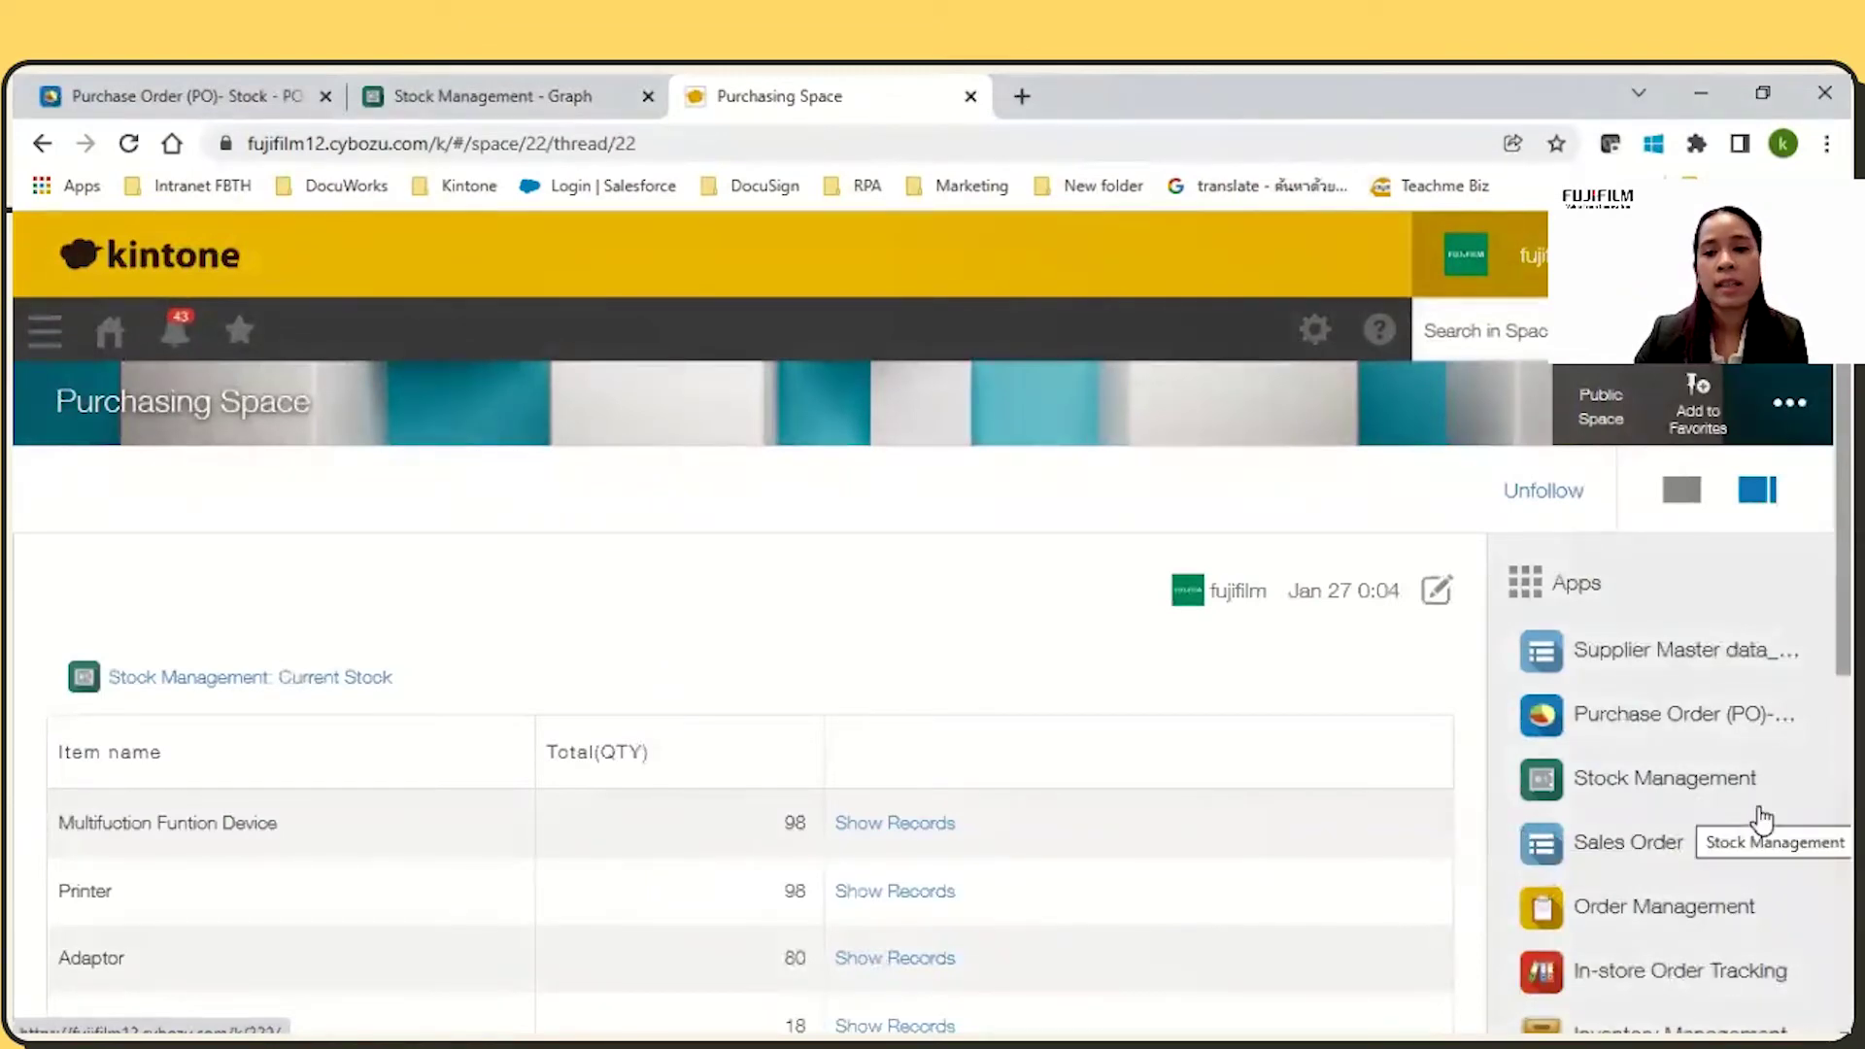
click(1605, 847)
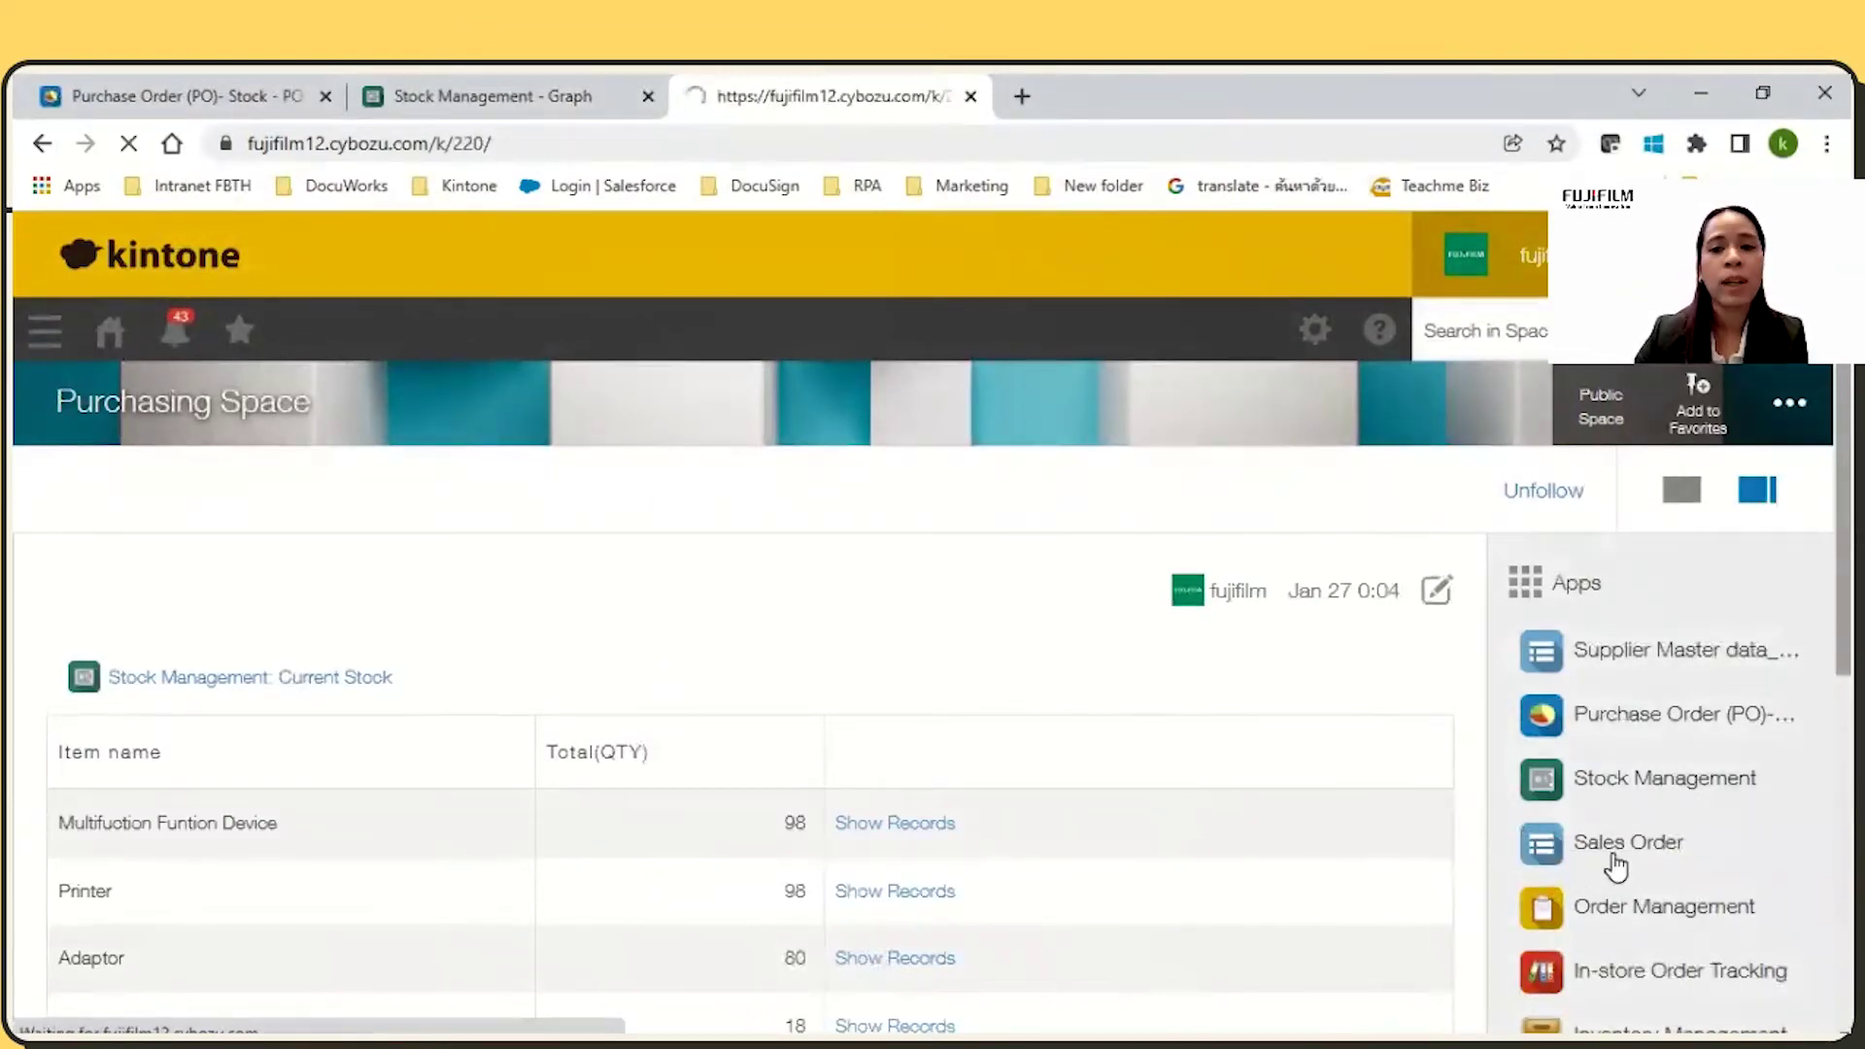
click(1619, 555)
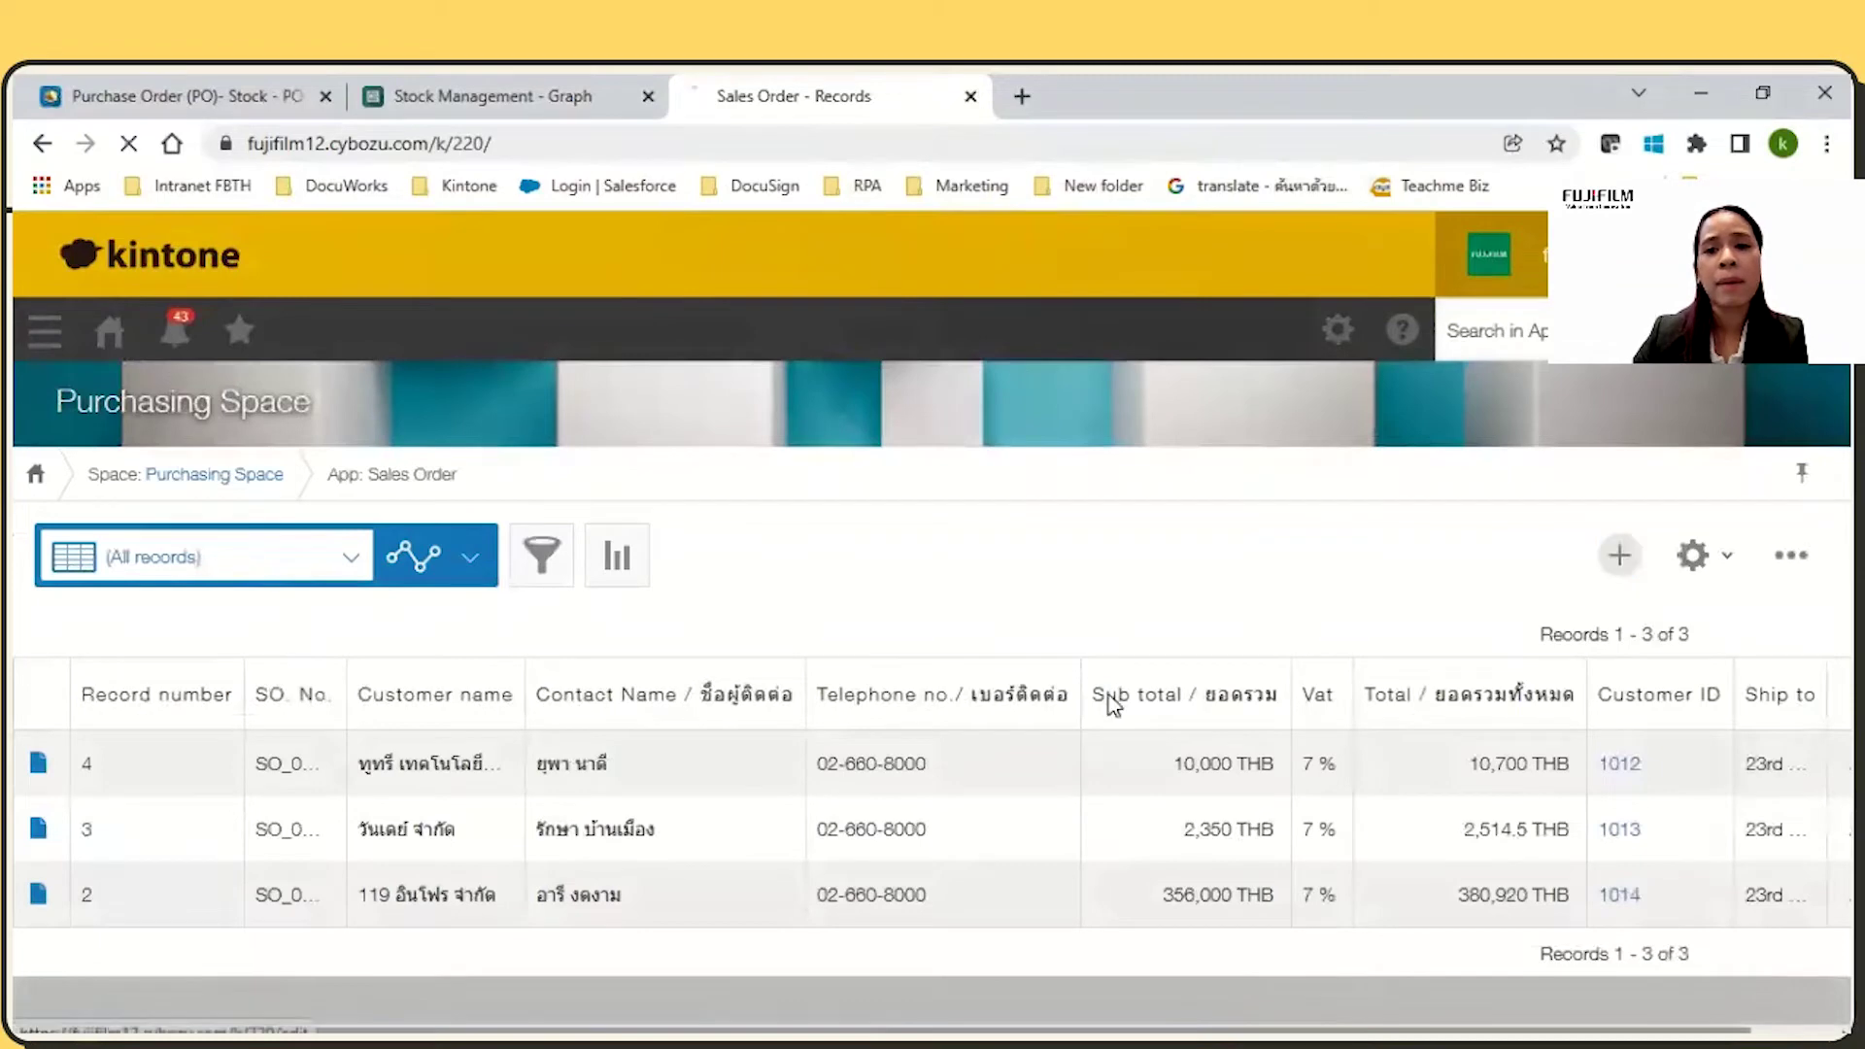
Look up the Customer Master Data and set ทูทรี เทคโนโลยี จำกัด as the sales order's customer
scroll(680, 805, down, 1)
click(272, 785)
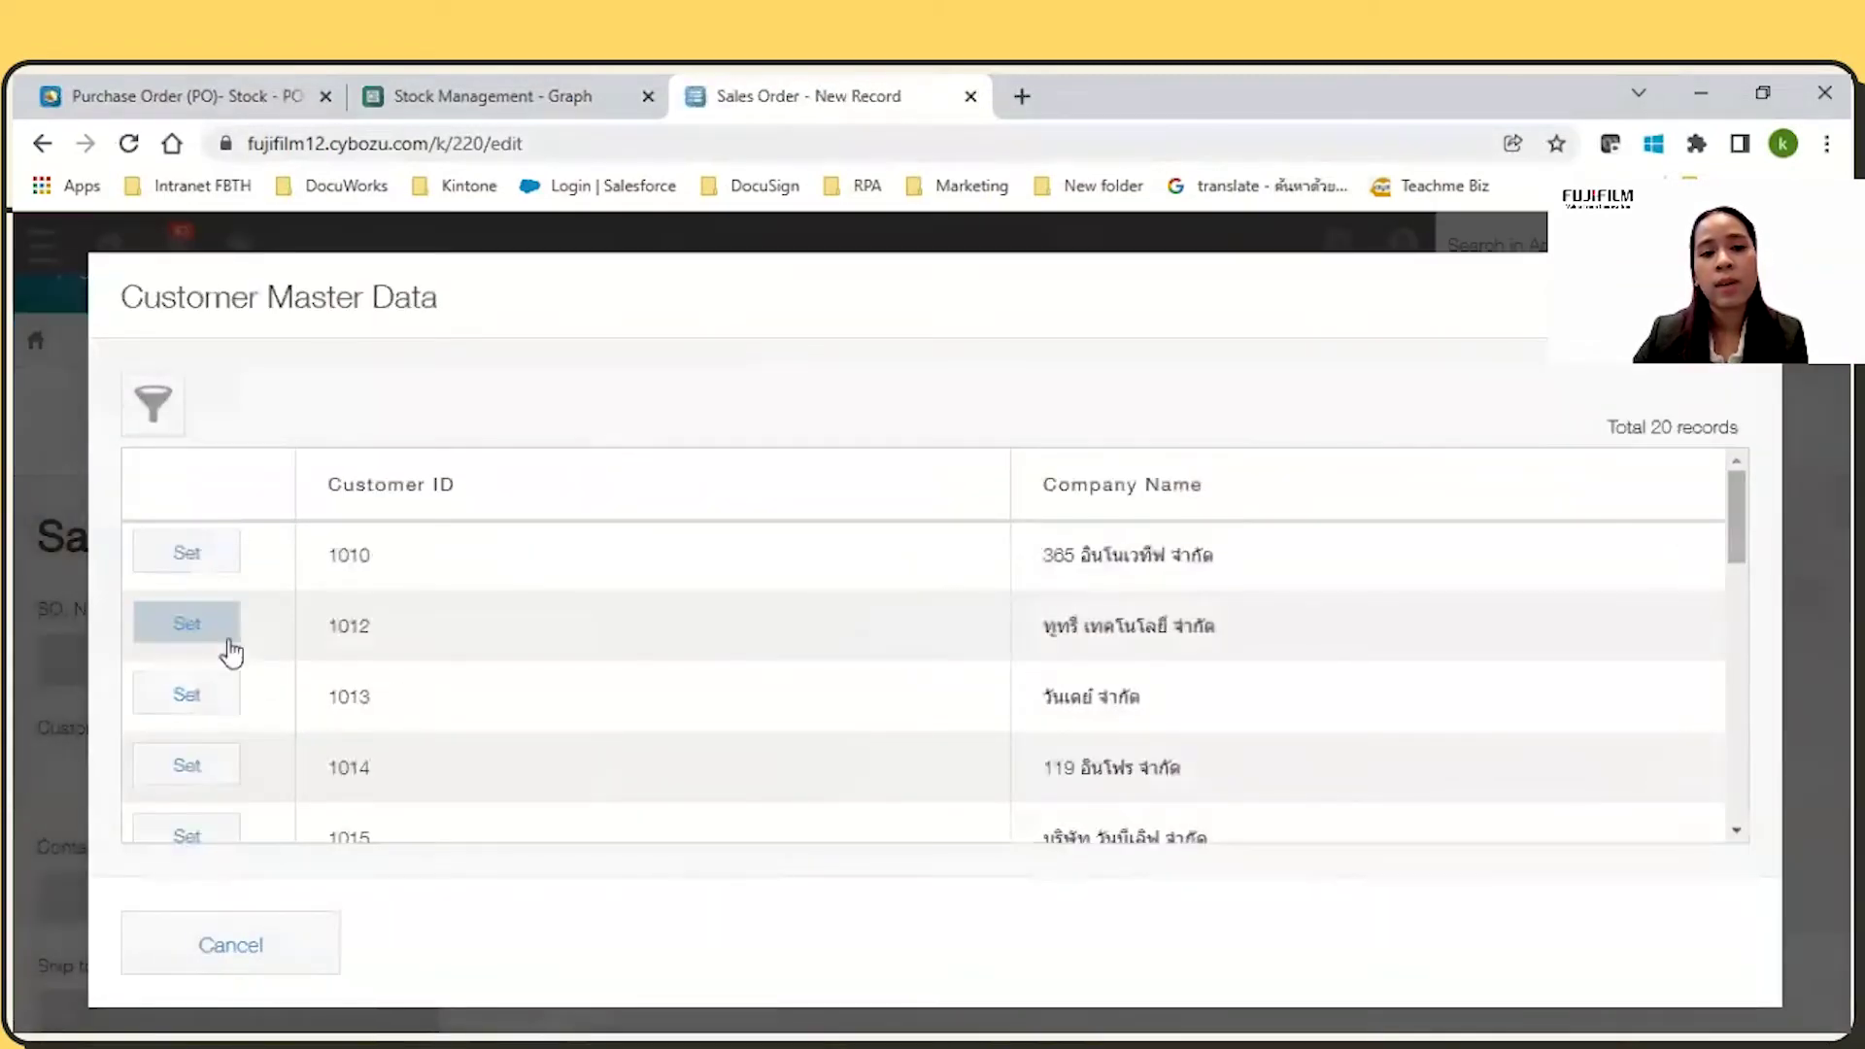
click(224, 645)
Fill in sales order line 1 with product LAPTOP, quantity 3 and price 50000 THB
scroll(457, 716, down, 7)
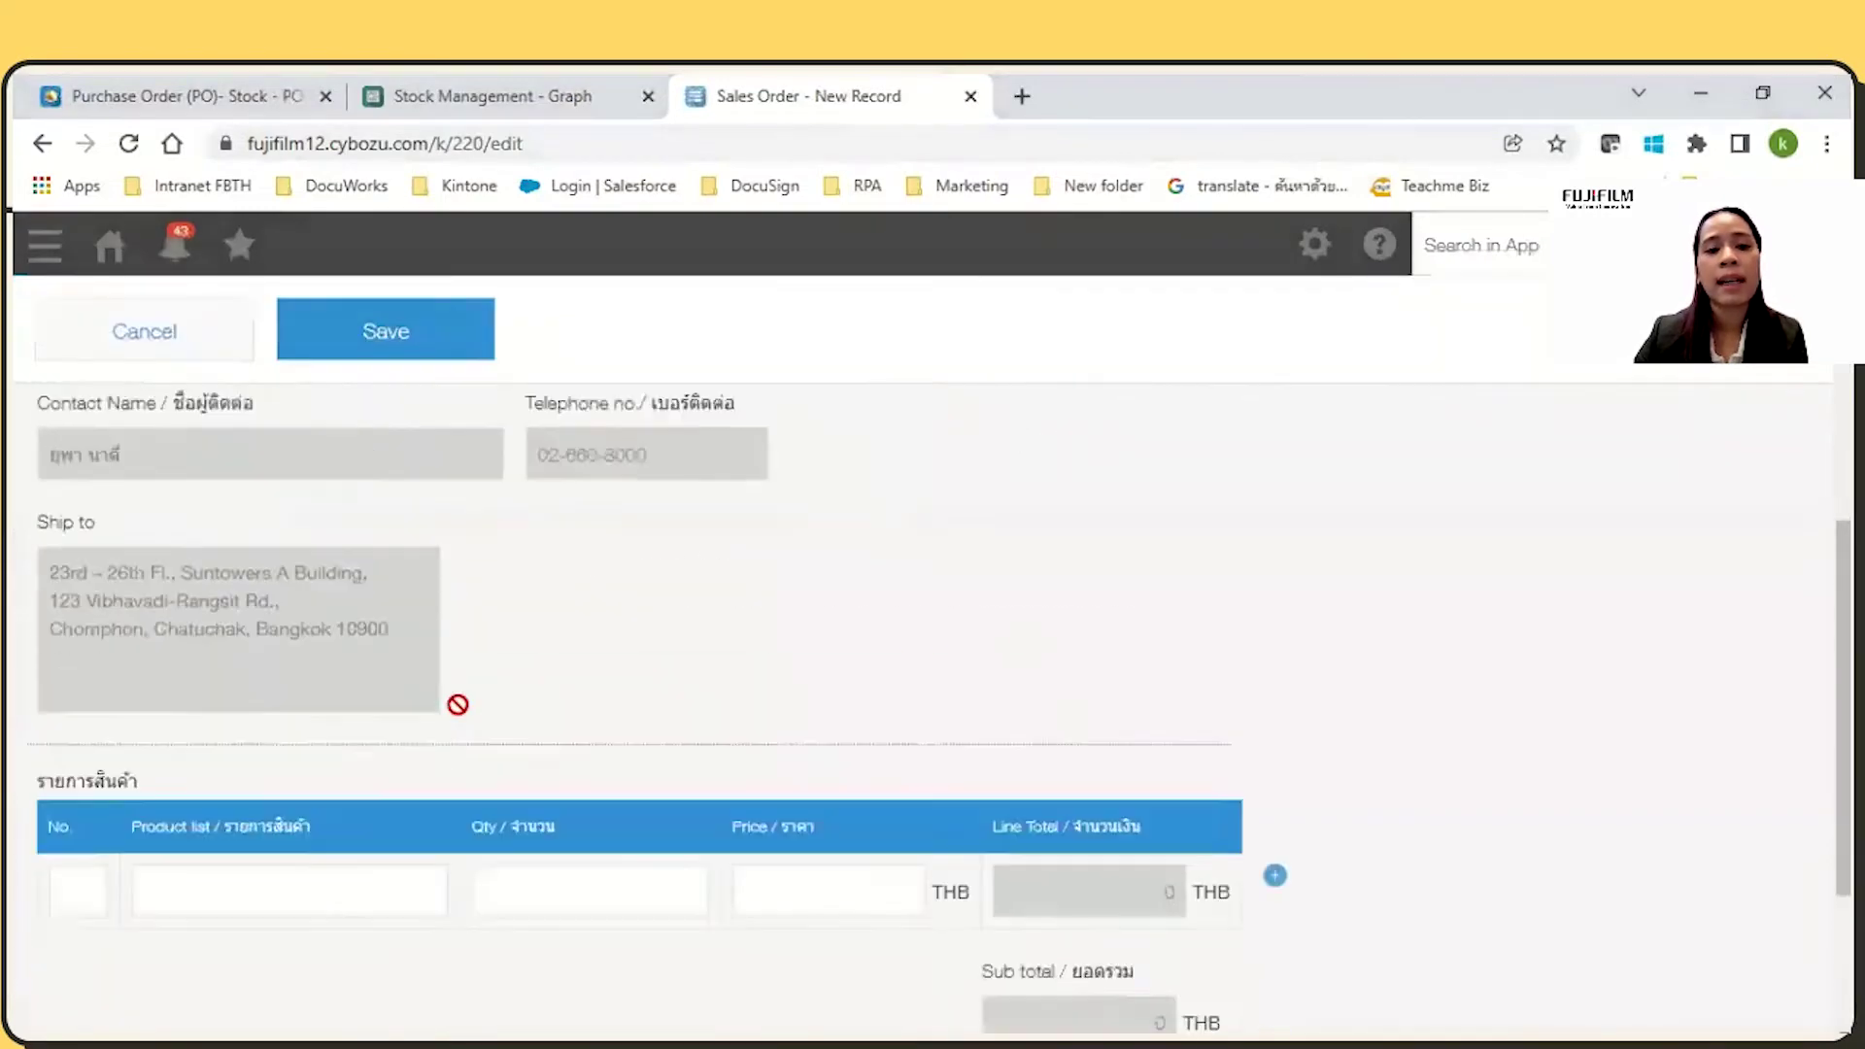
click(93, 726)
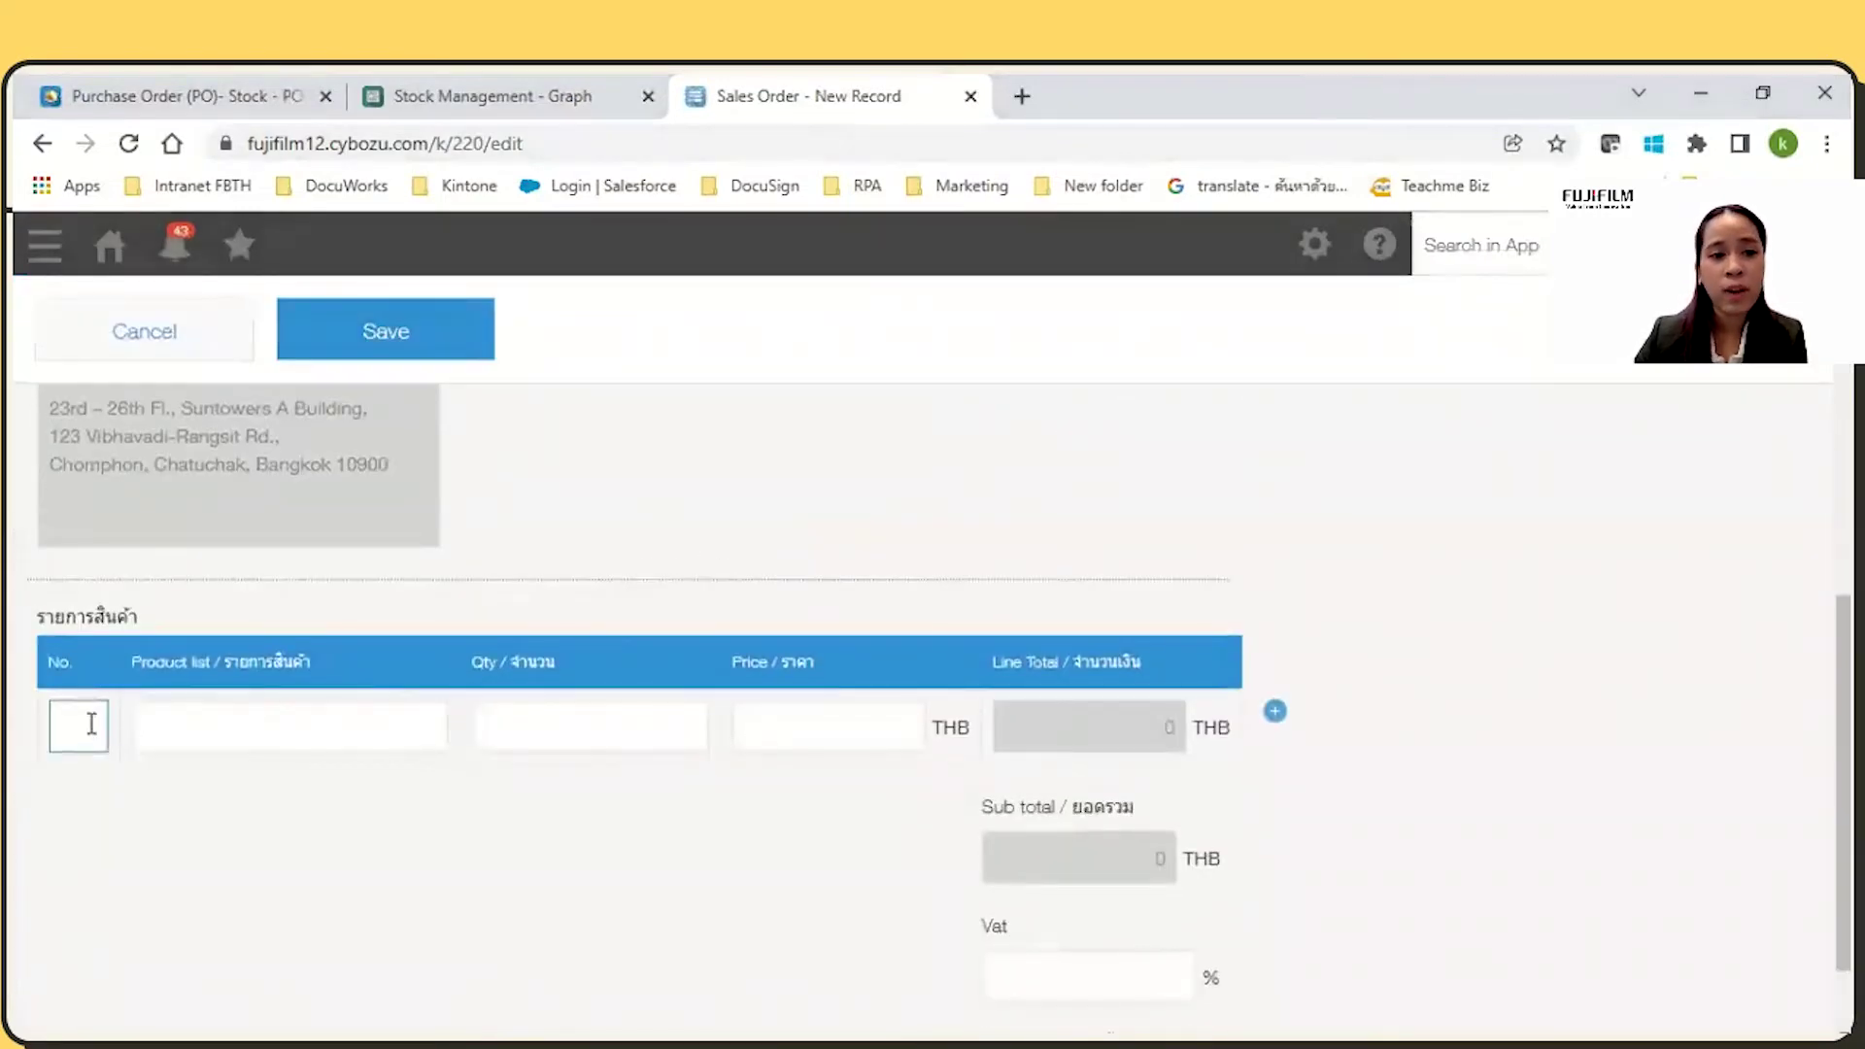
key(Tab)
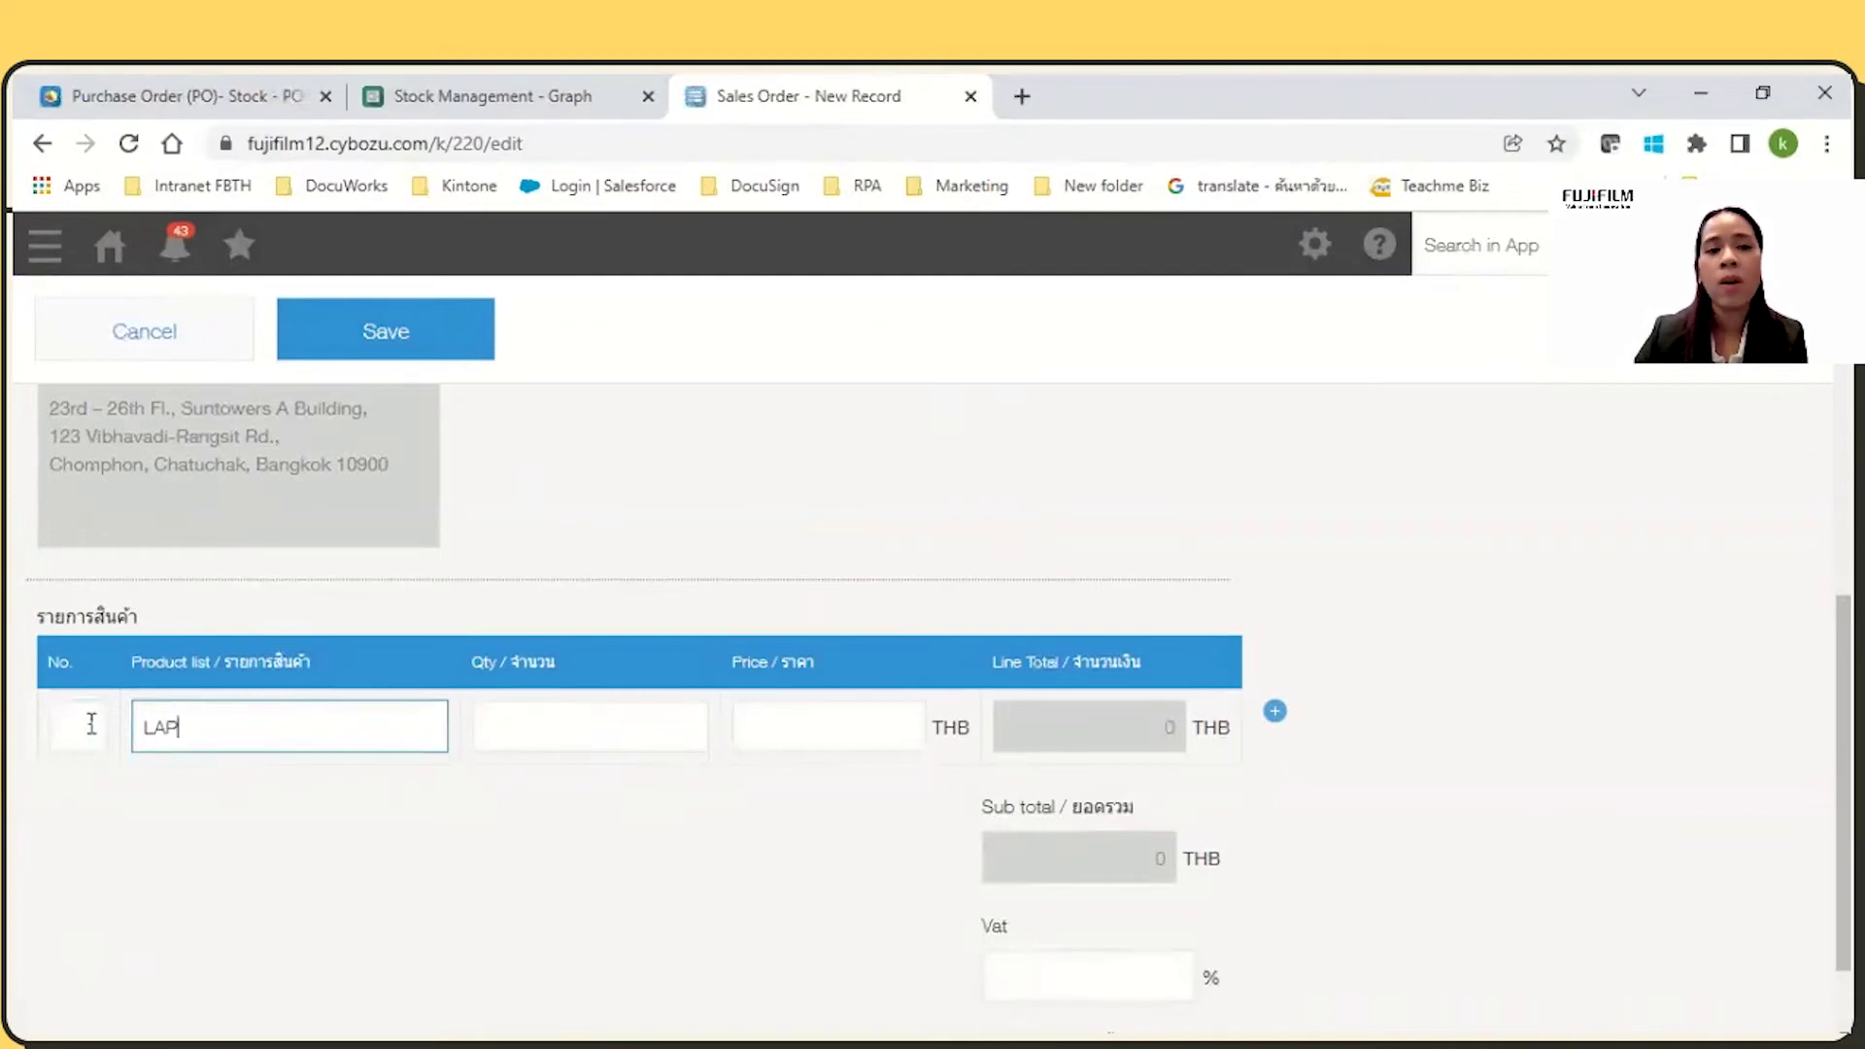
click(511, 719)
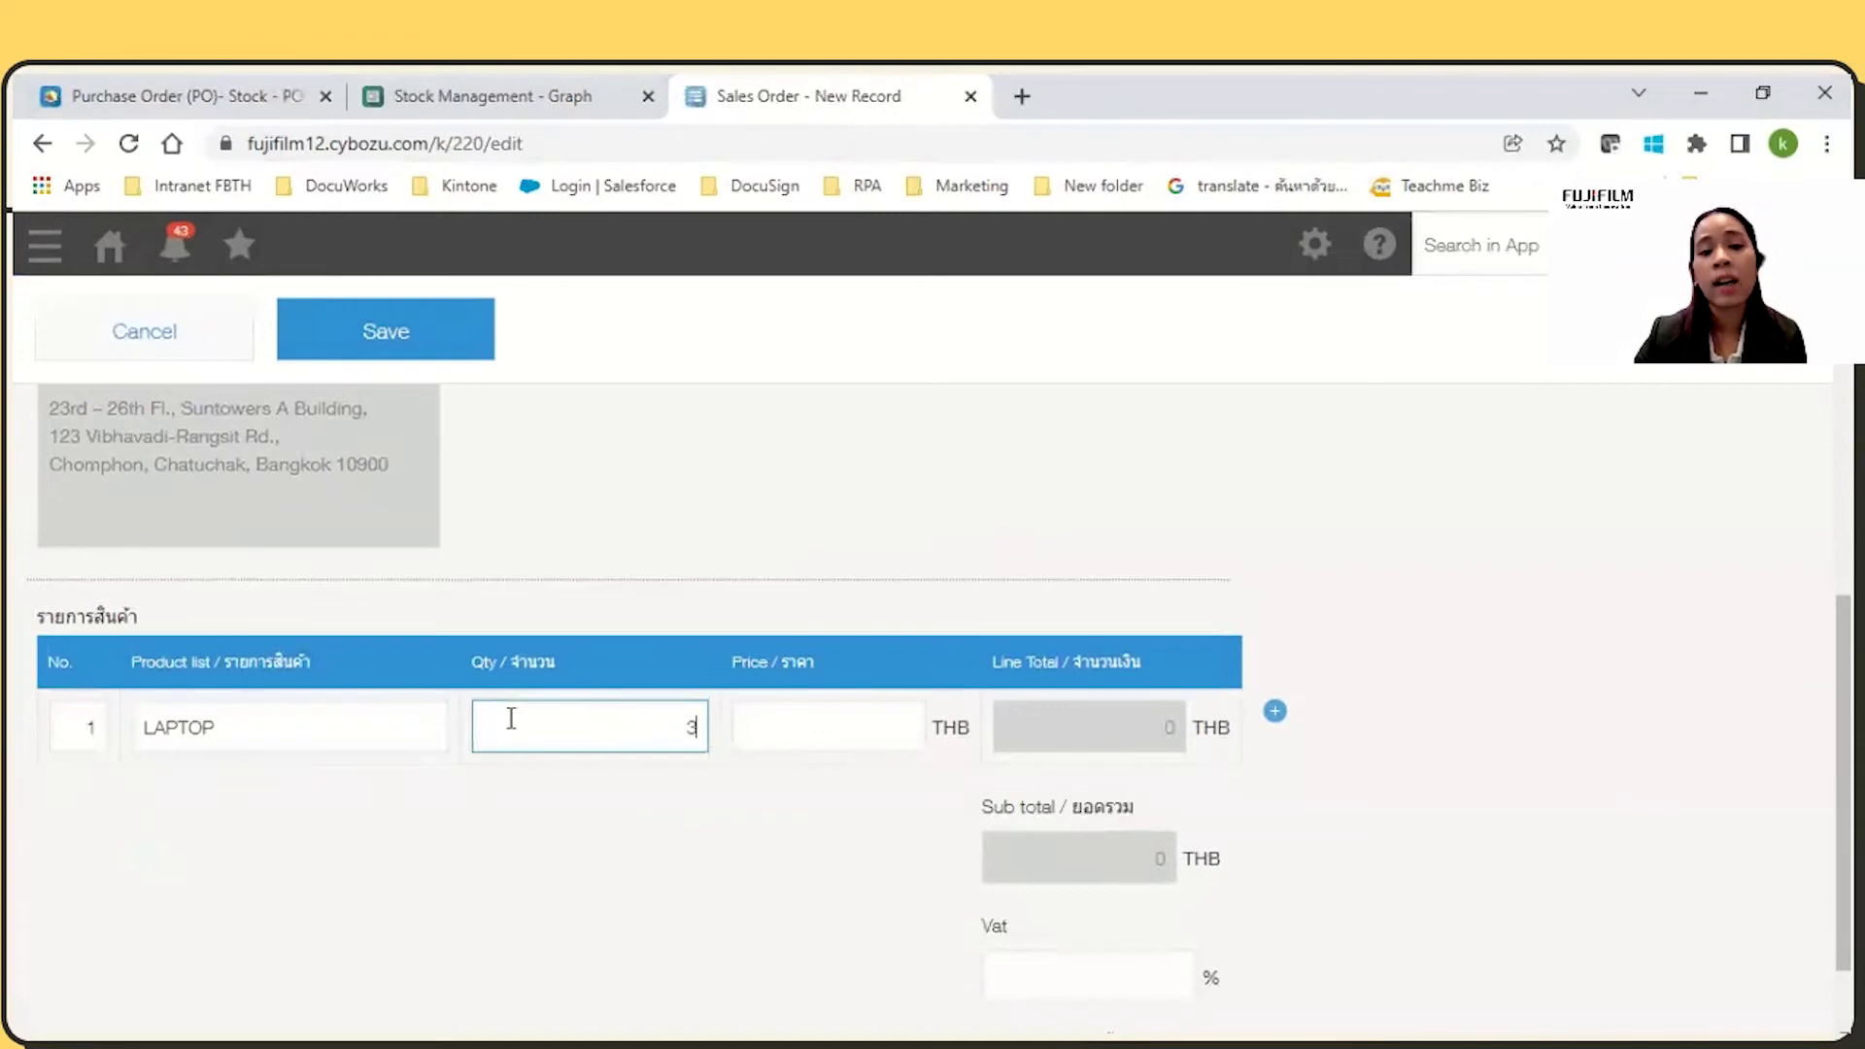
click(837, 703)
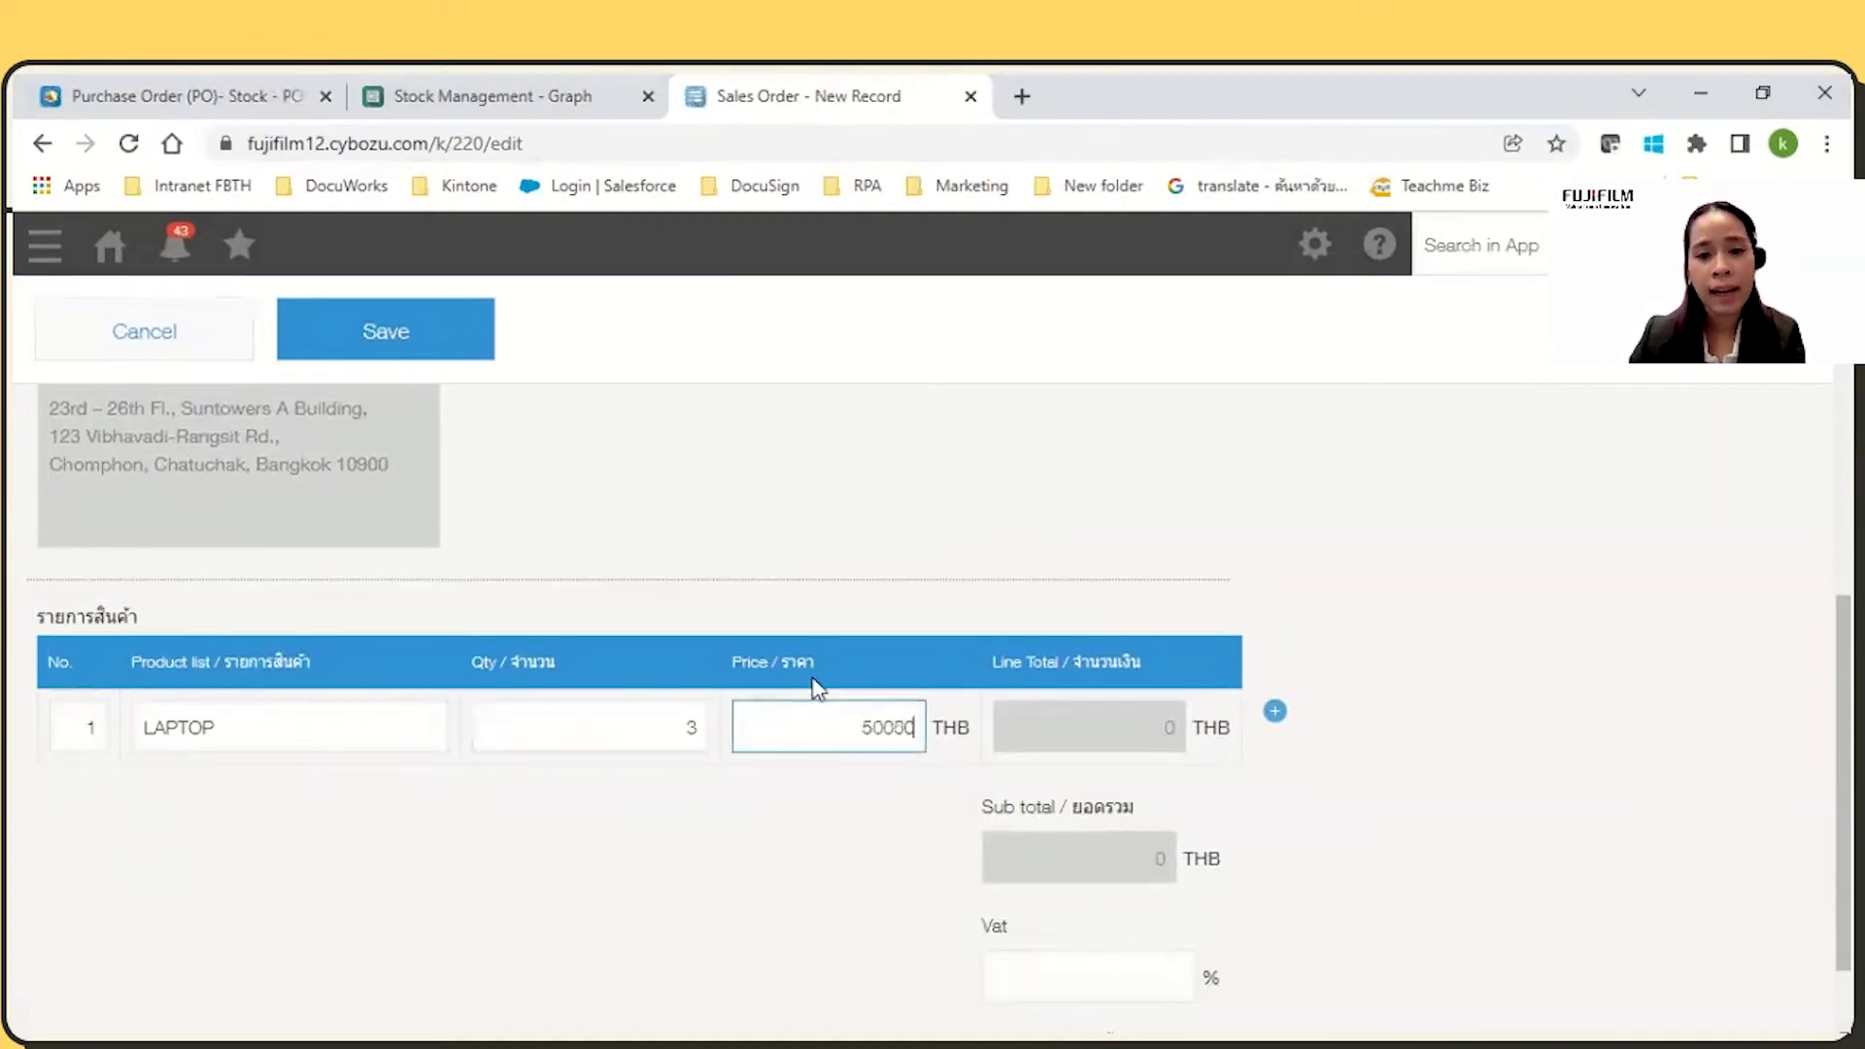
click(851, 850)
scroll(923, 864, down, 1)
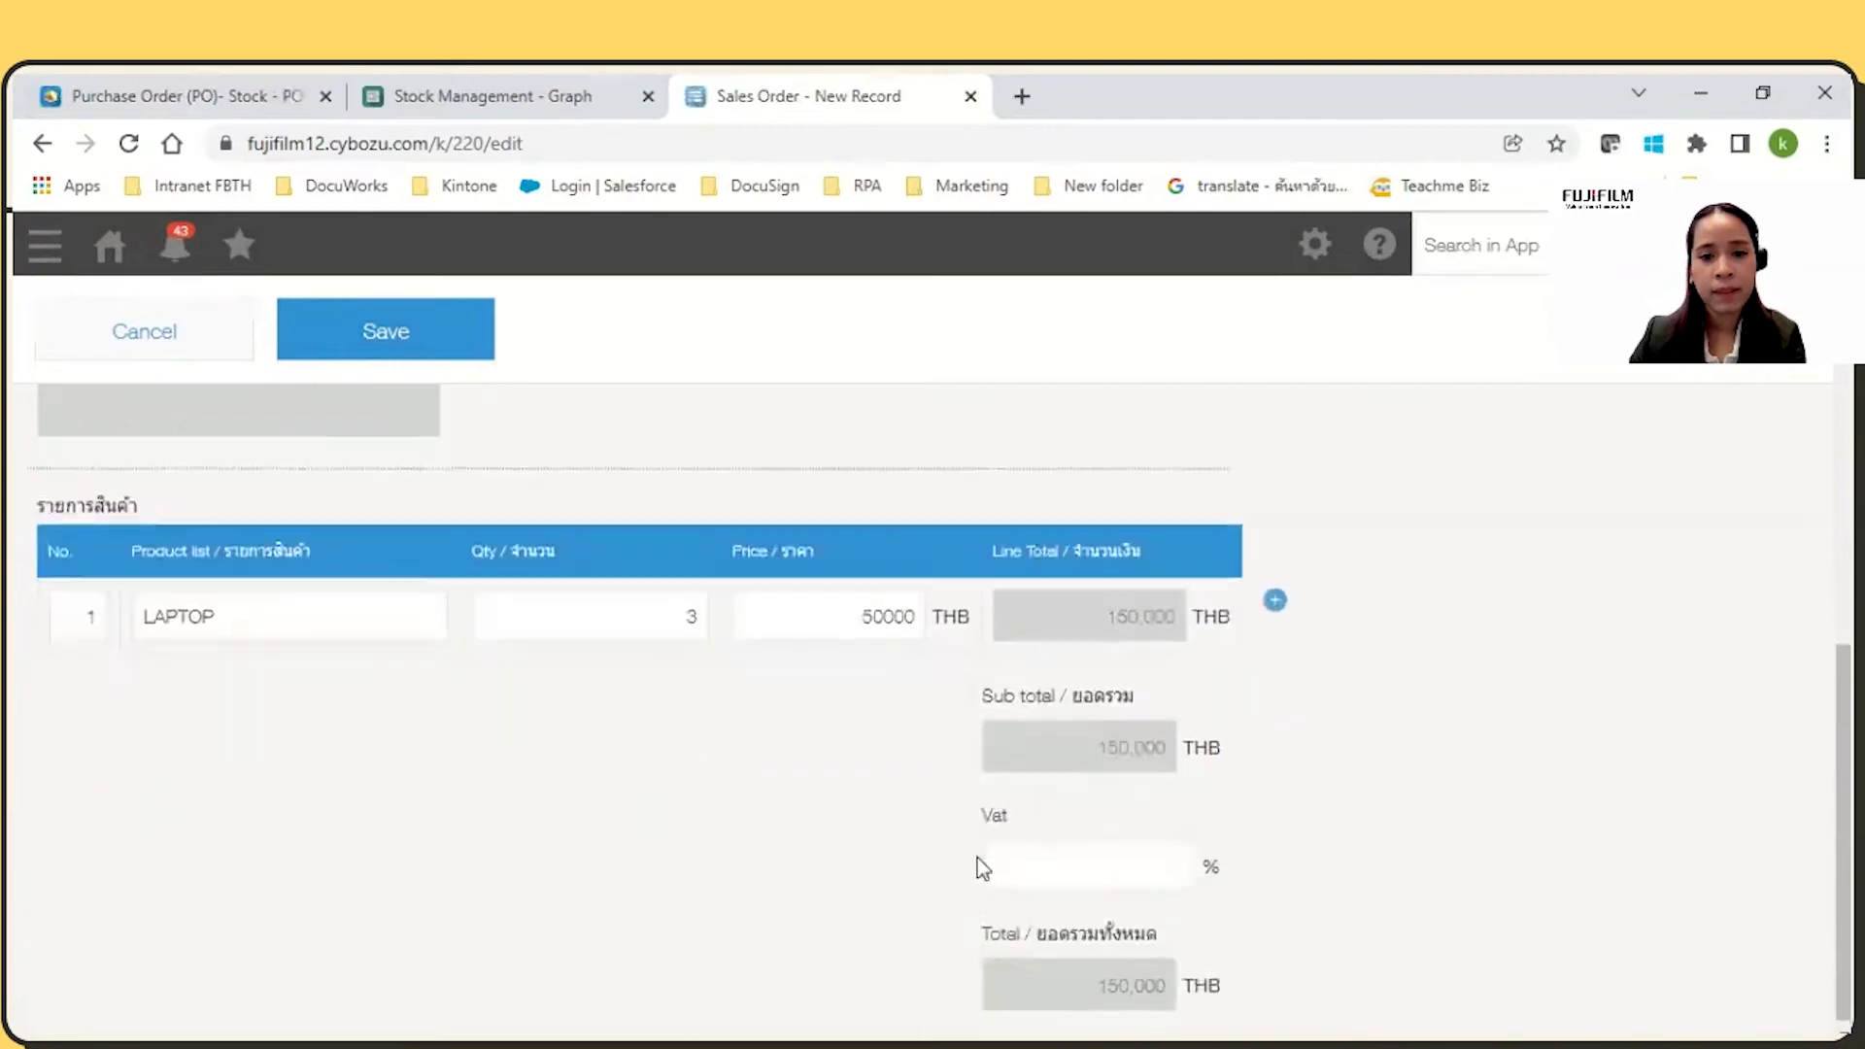
Set the sales order's Vat to 7% and save the record
click(1087, 862)
click(1312, 853)
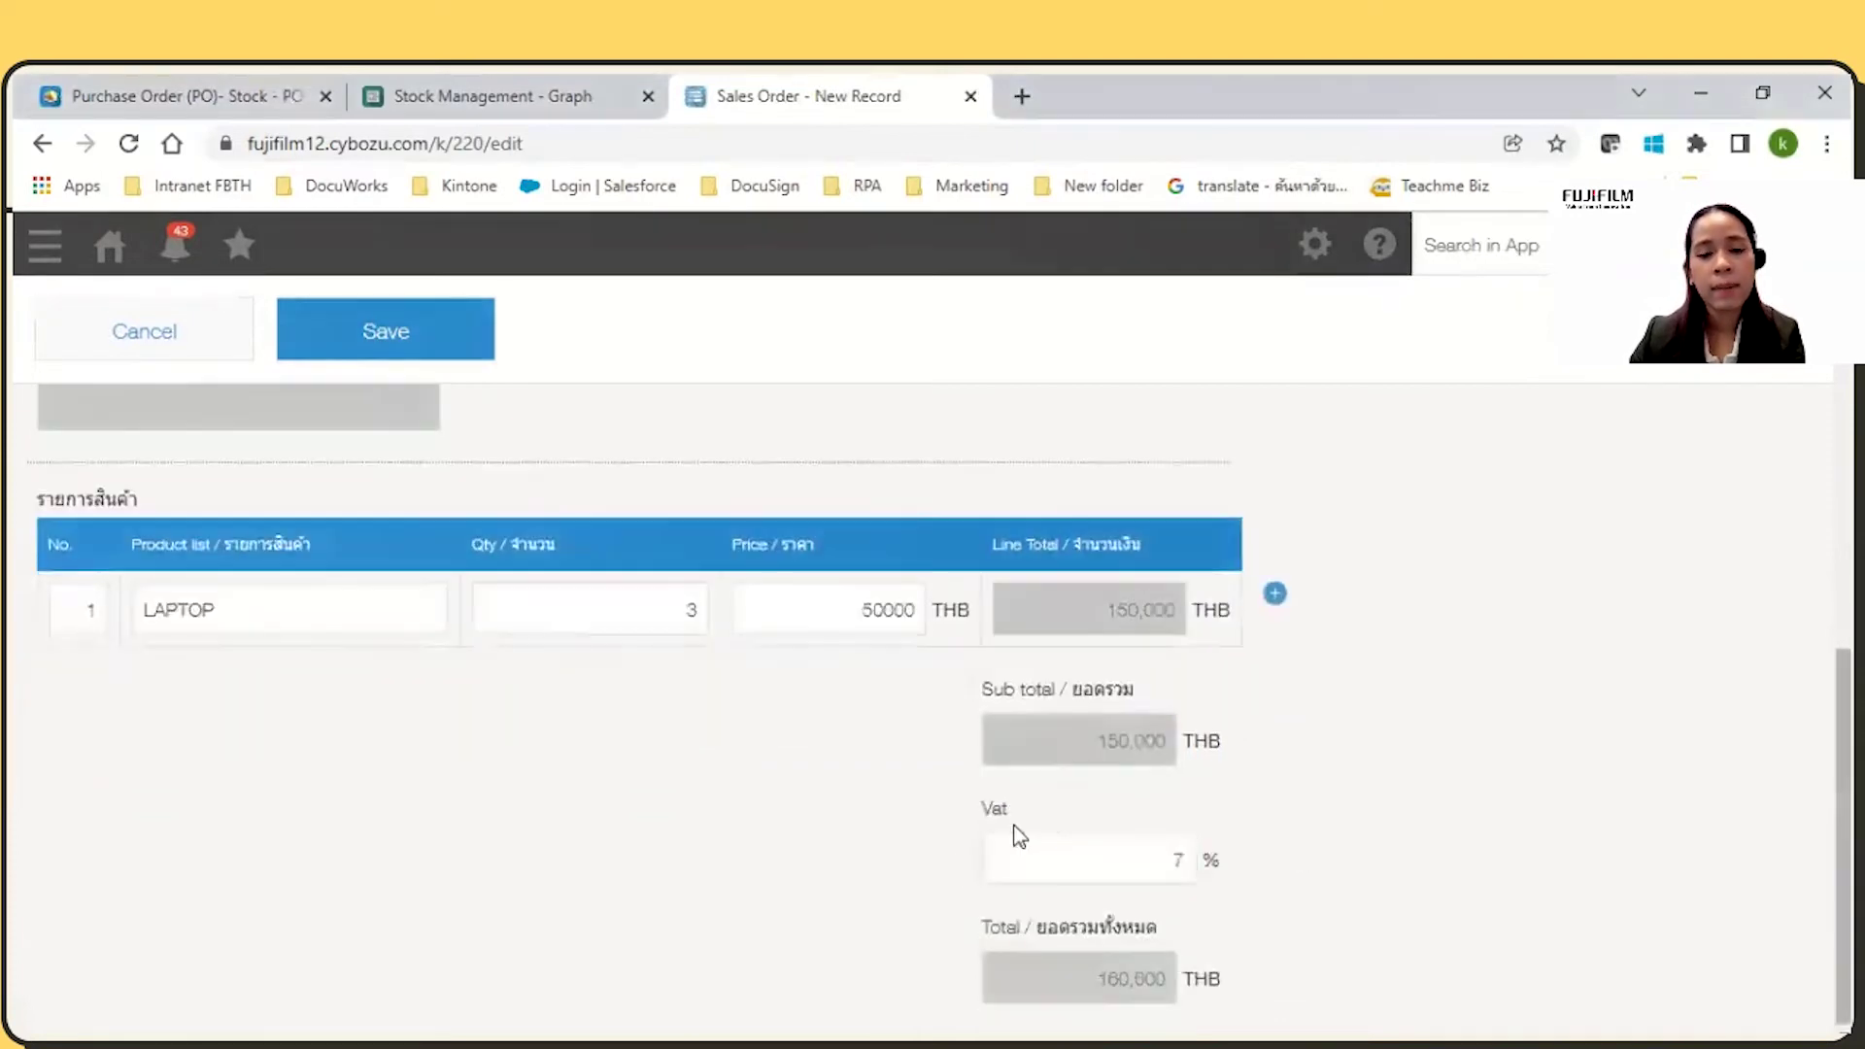
scroll(1018, 801, up, 3)
scroll(934, 813, down, 3)
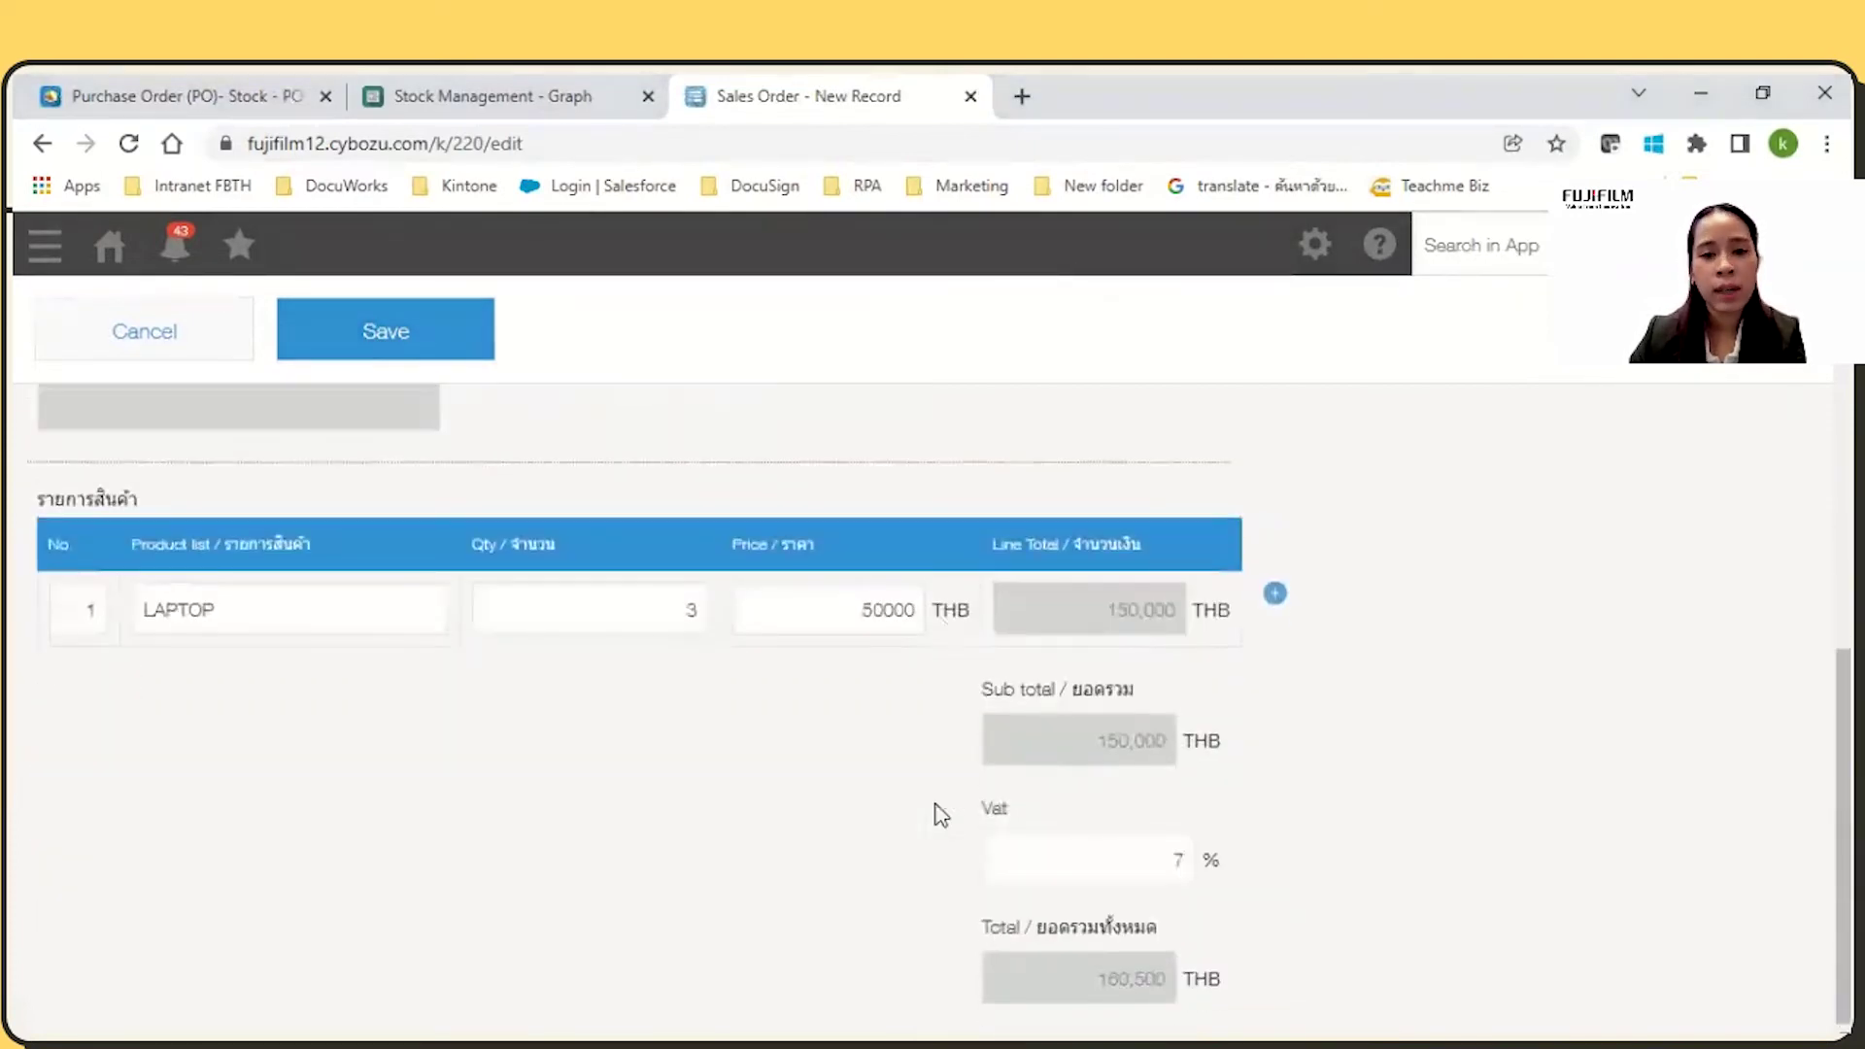
scroll(918, 802, up, 6)
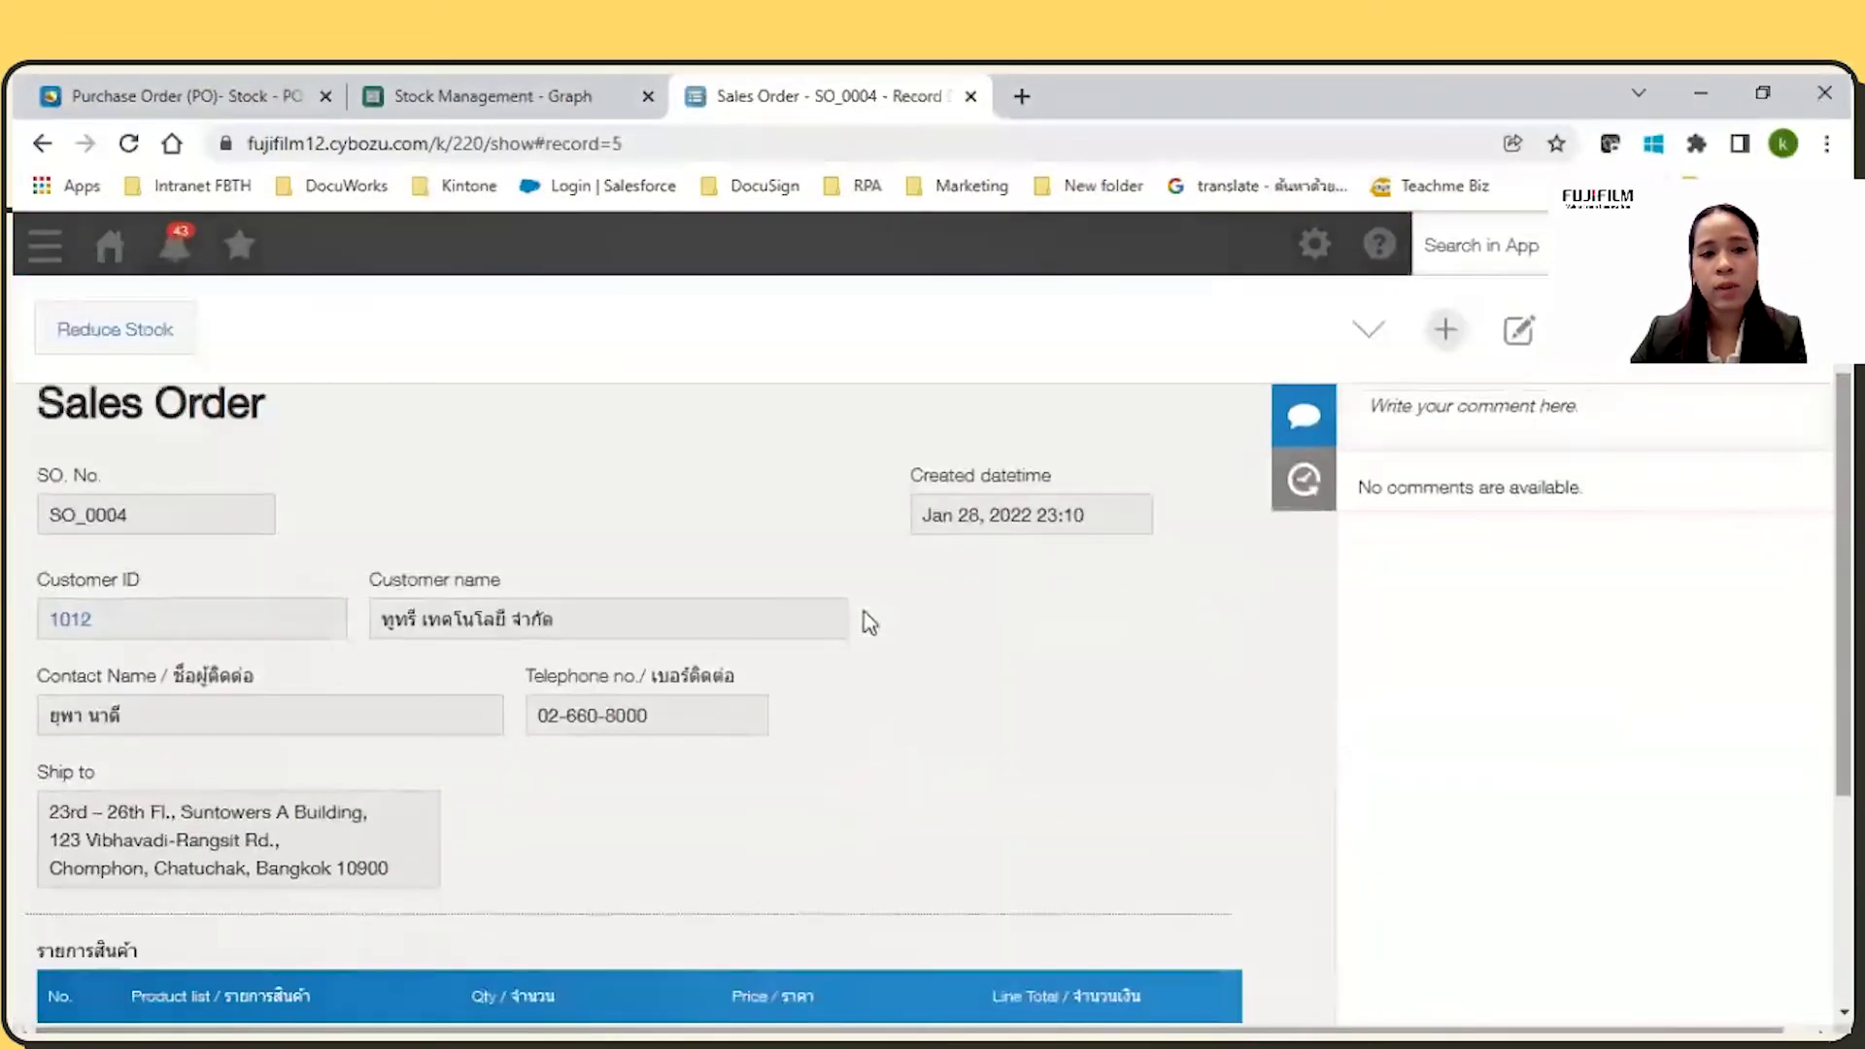
Review the saved sales order, then reduce stock from it and set the LAPTOP line's classification to IT related
scroll(868, 622, down, 3)
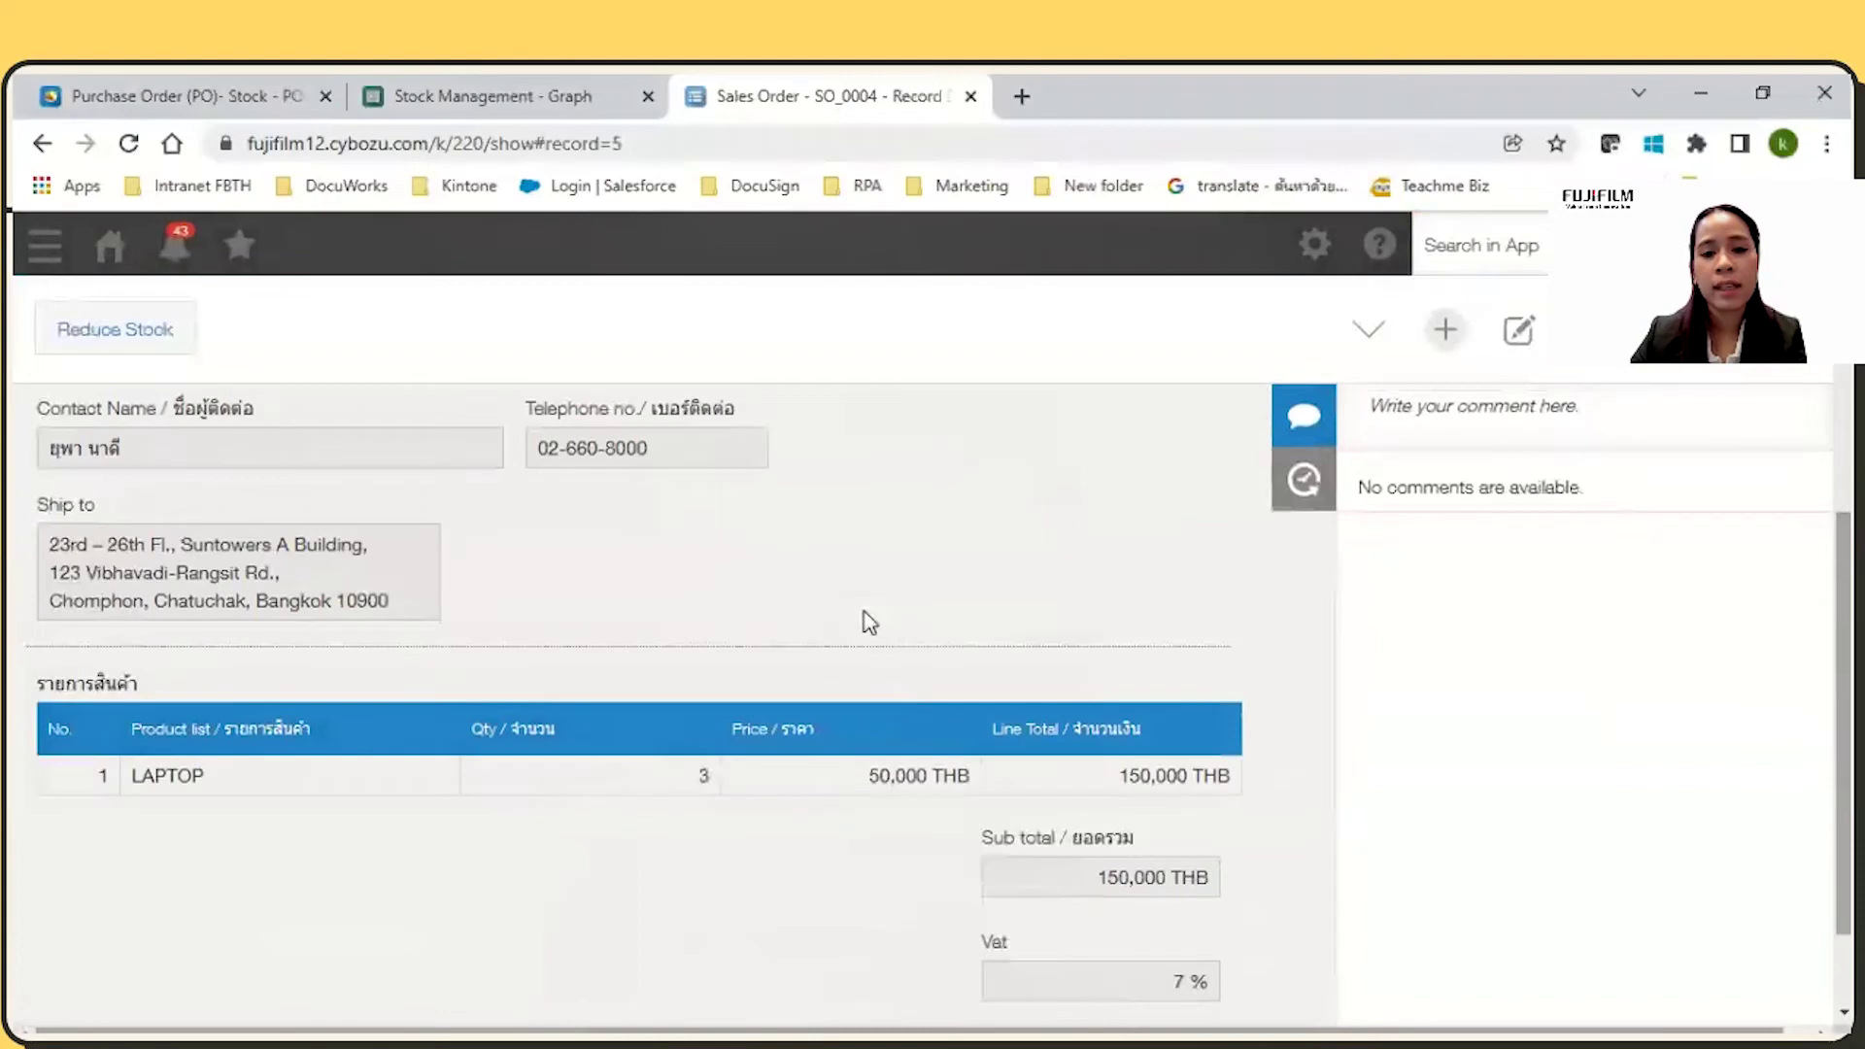
scroll(868, 621, up, 6)
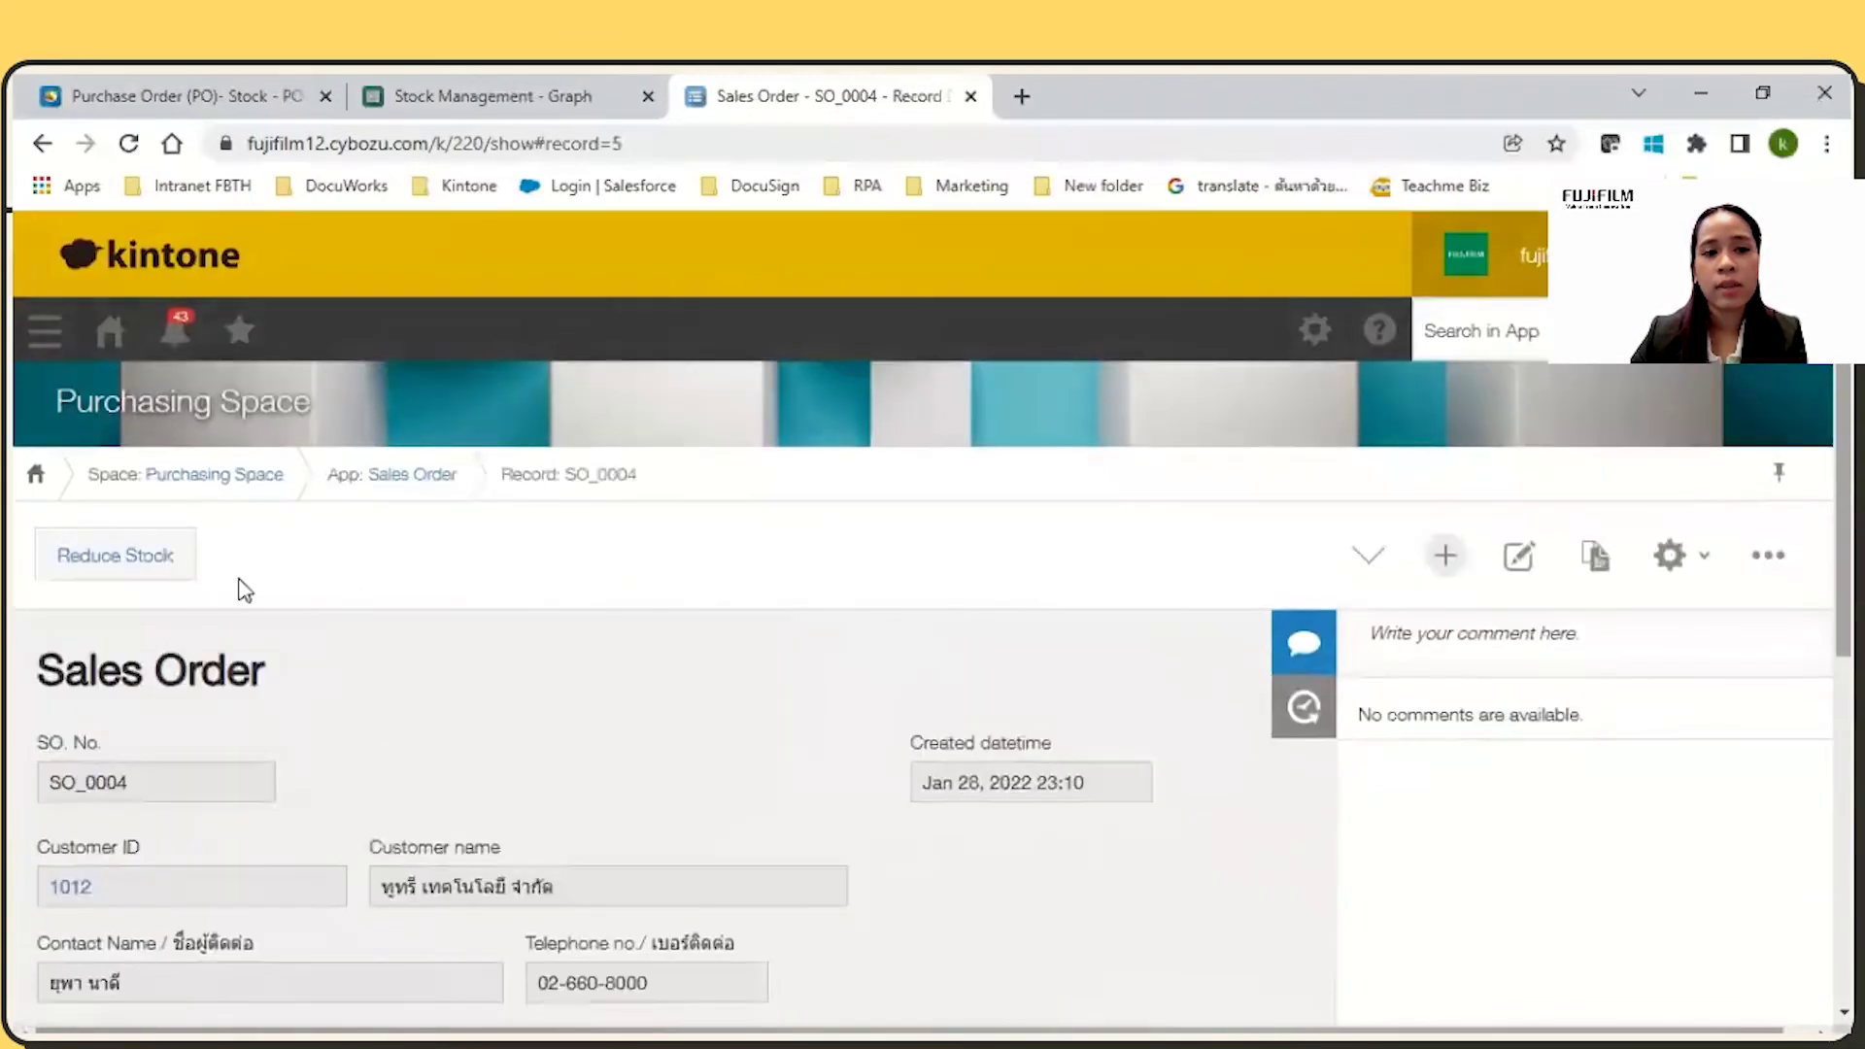
click(166, 569)
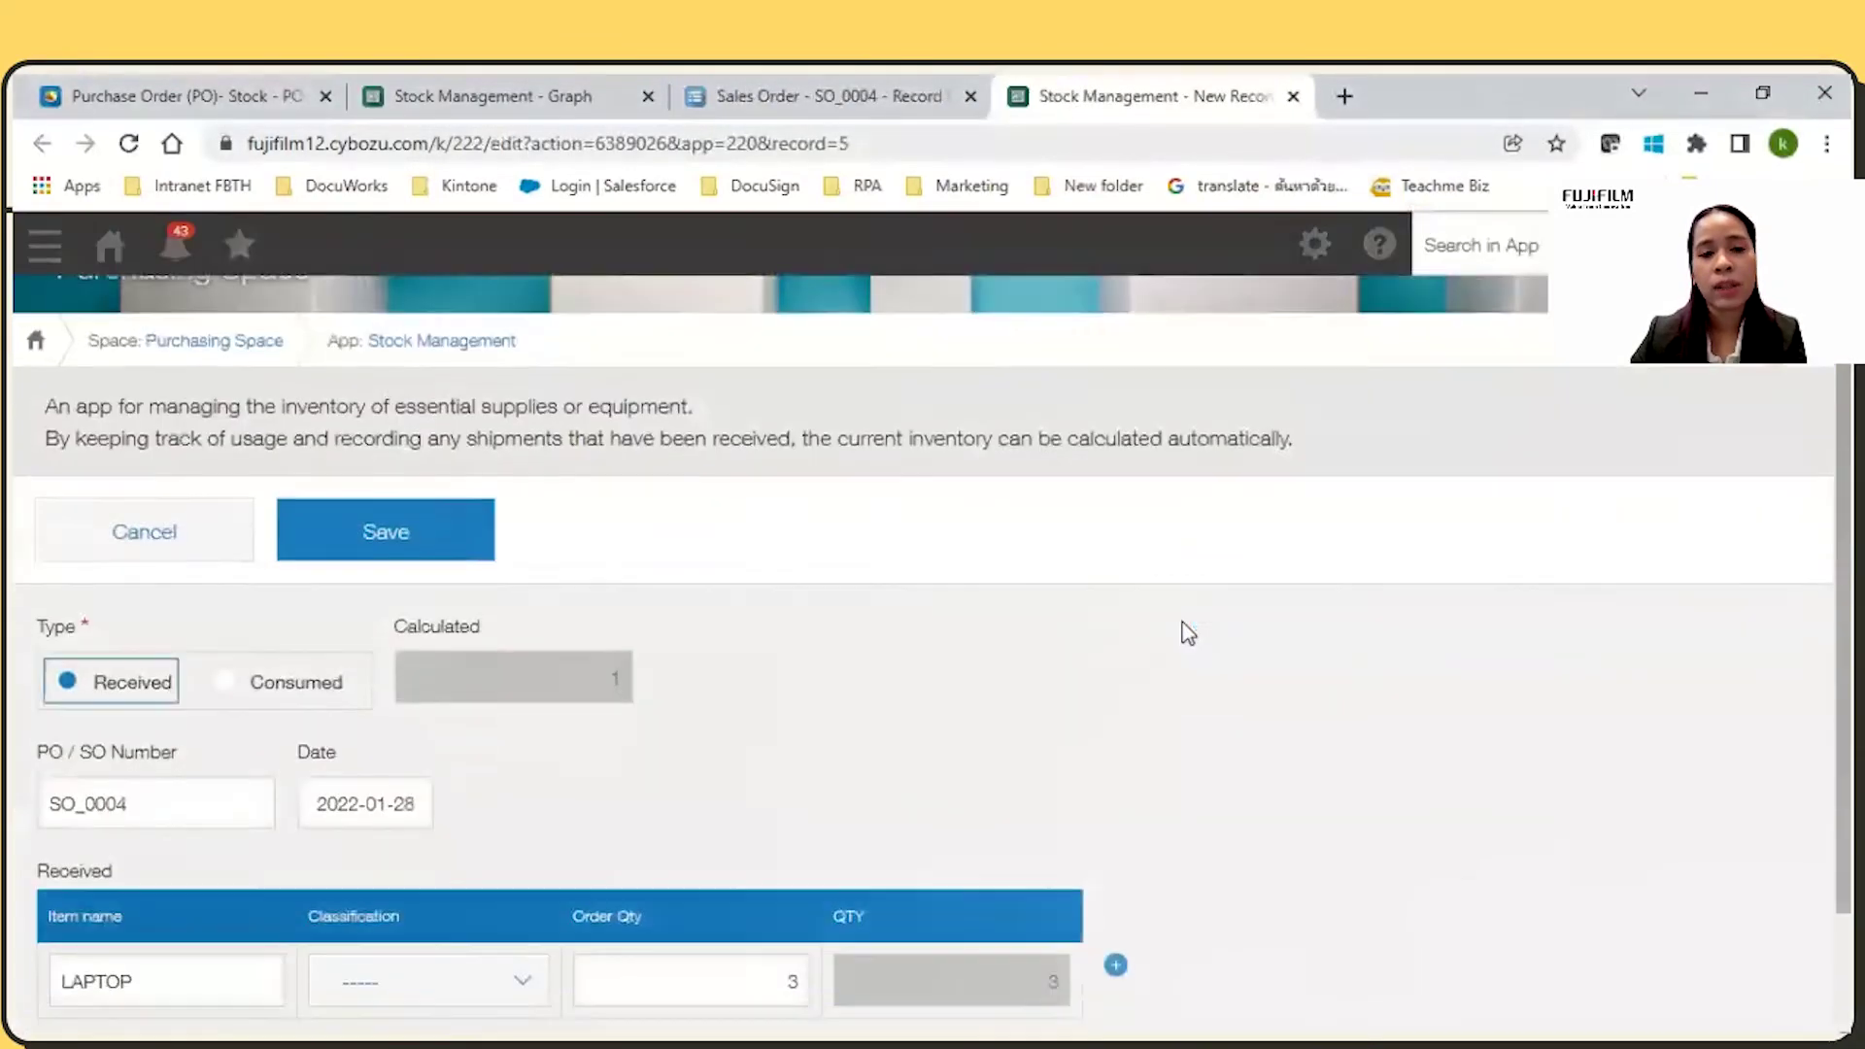
scroll(1188, 633, down, 2)
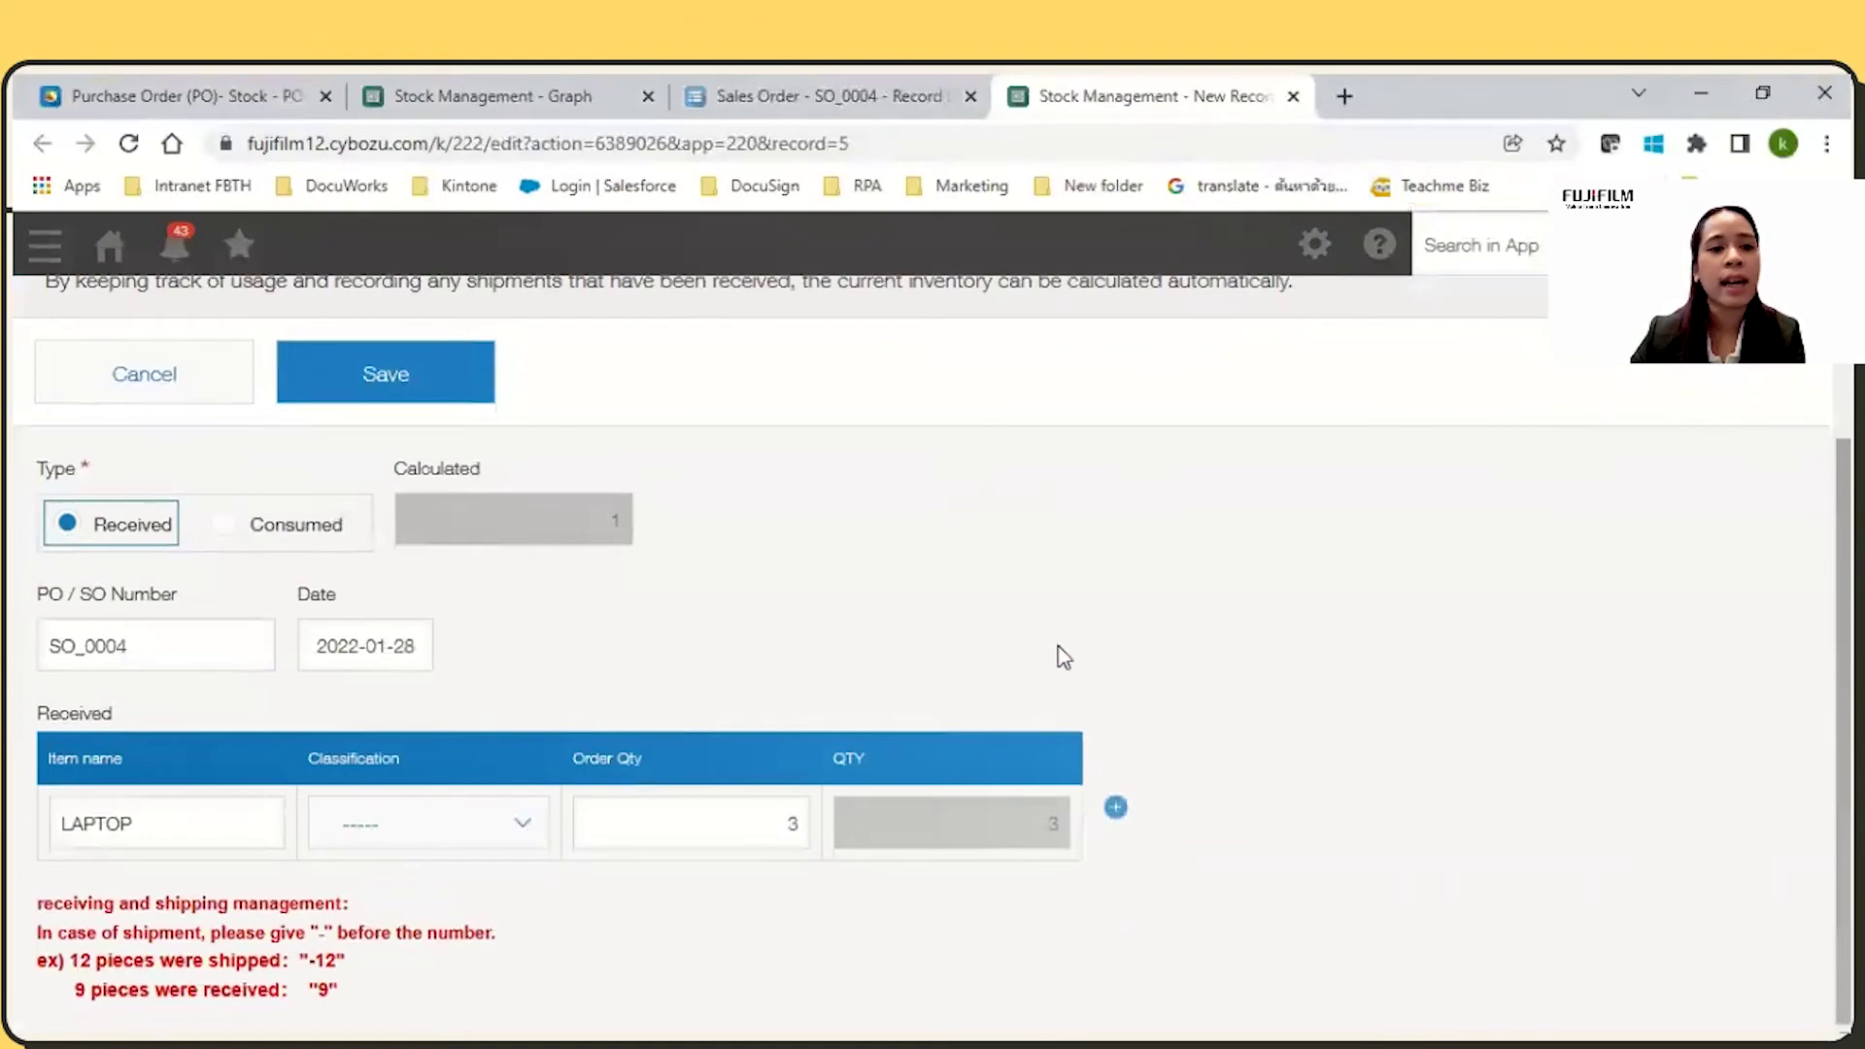
click(491, 826)
click(450, 704)
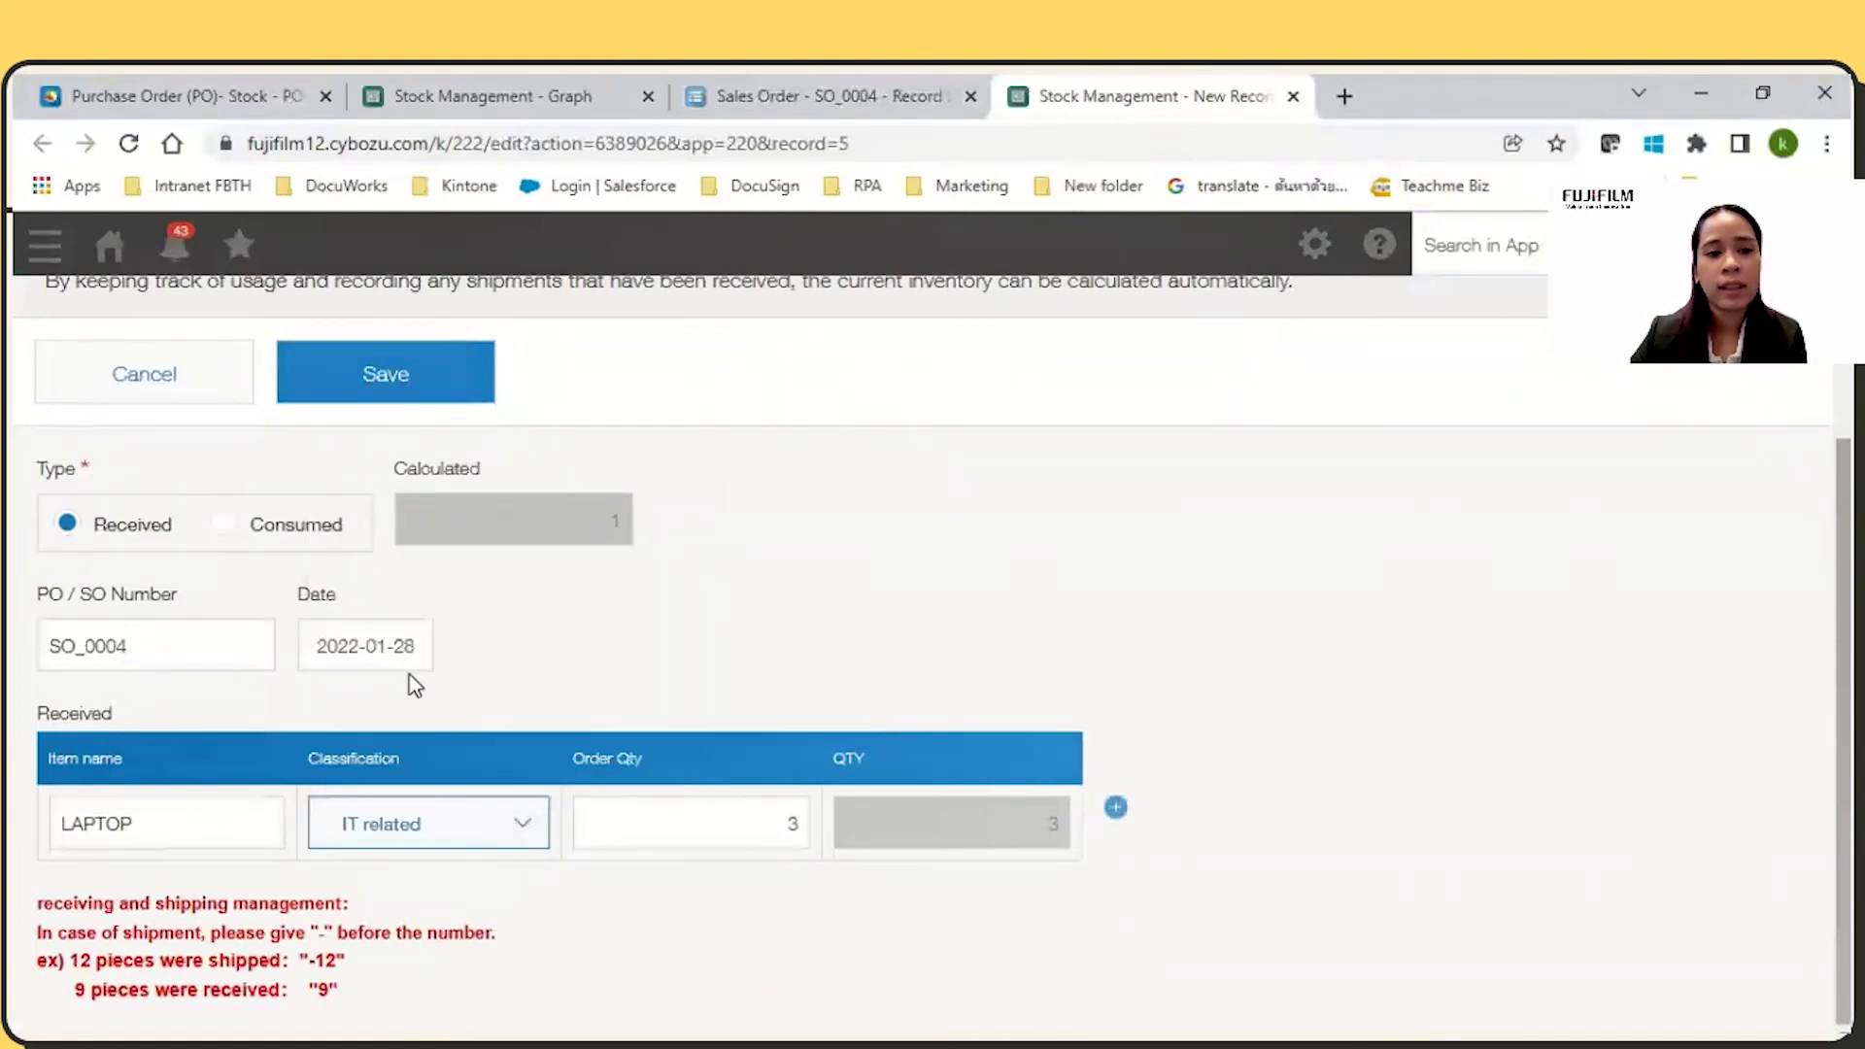
Change the stock record's type to Consumed and save it
click(305, 526)
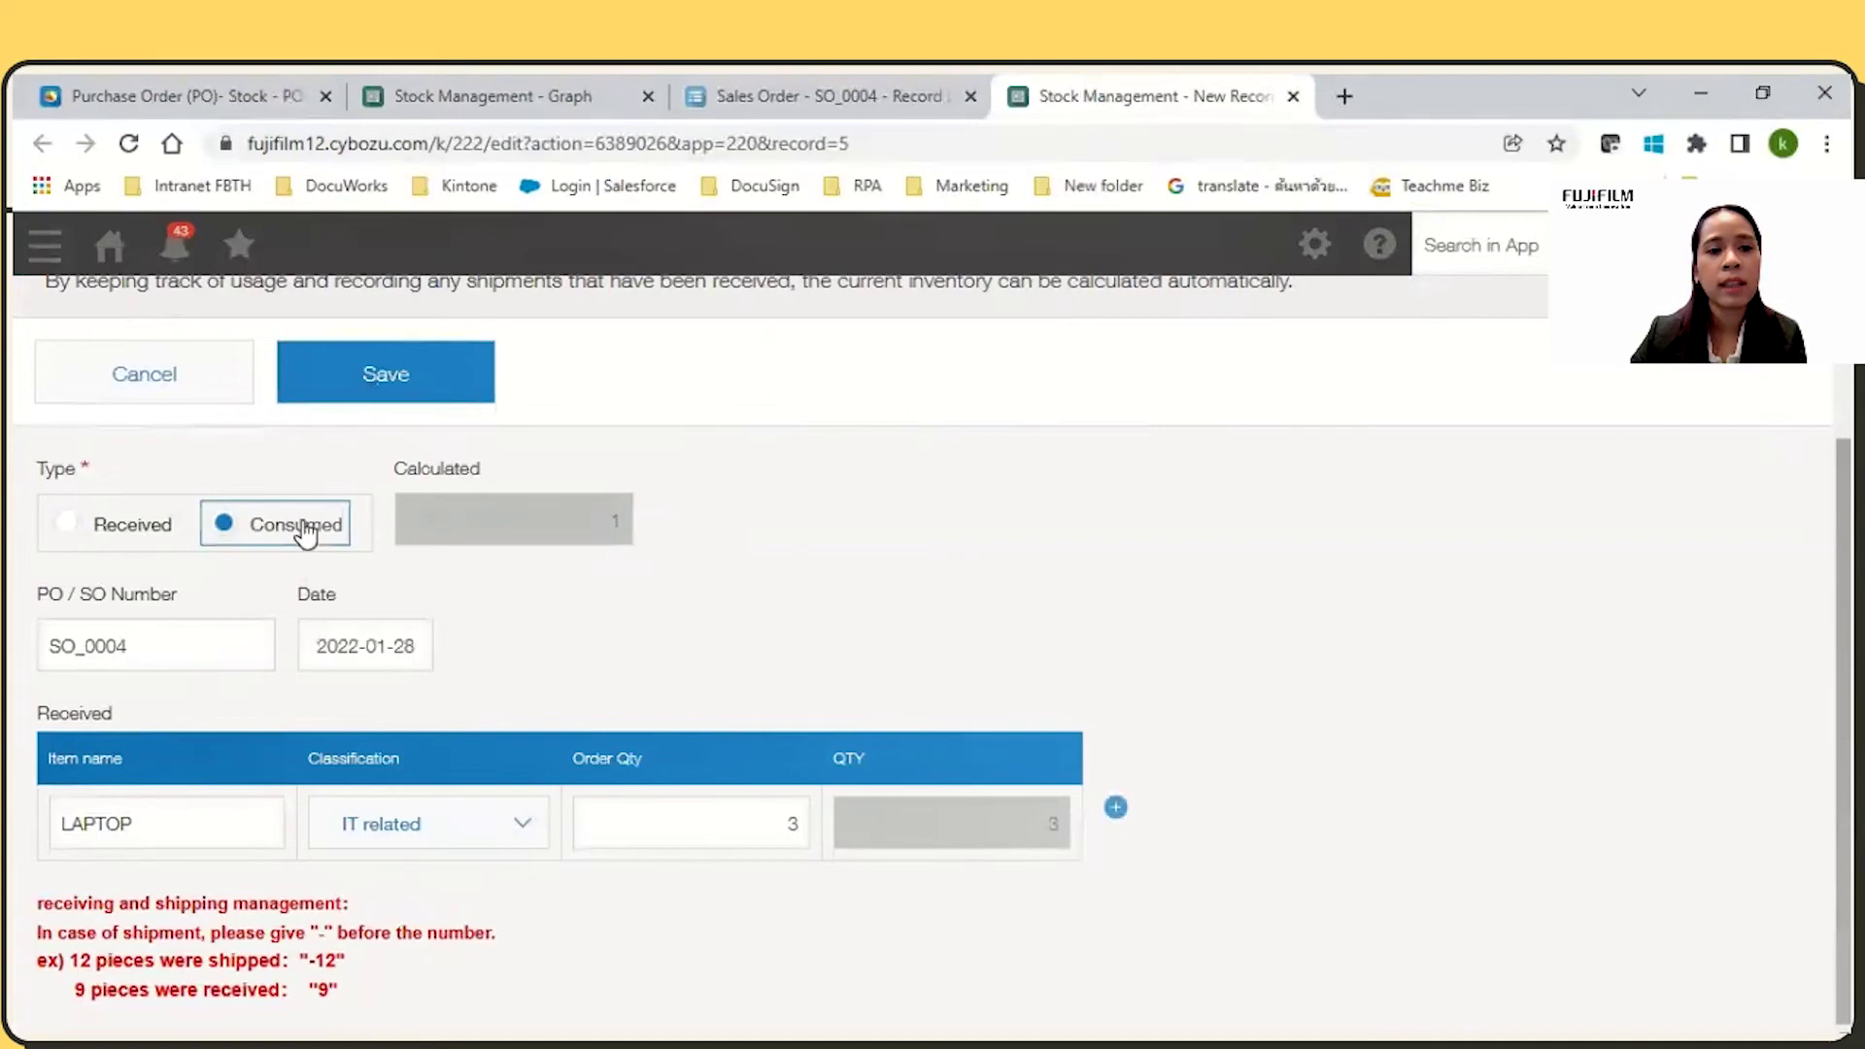
click(368, 377)
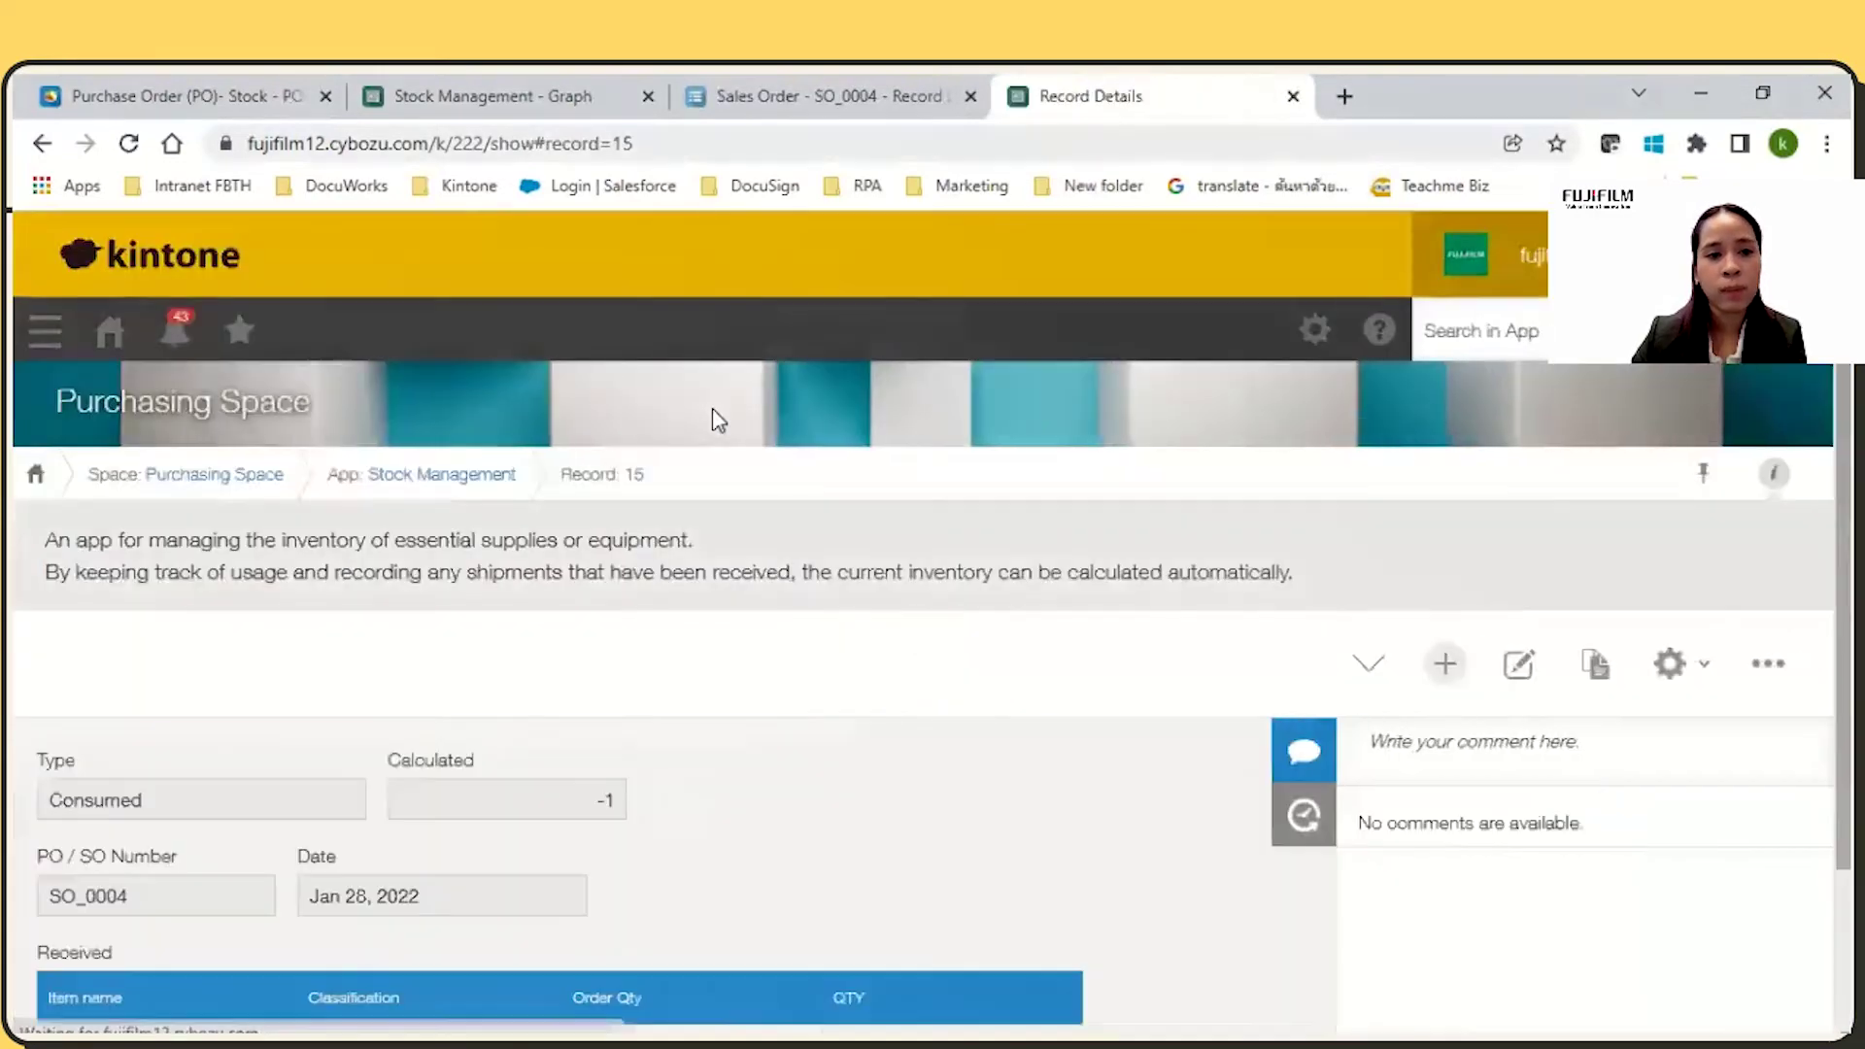
scroll(802, 631, down, 3)
scroll(801, 631, up, 3)
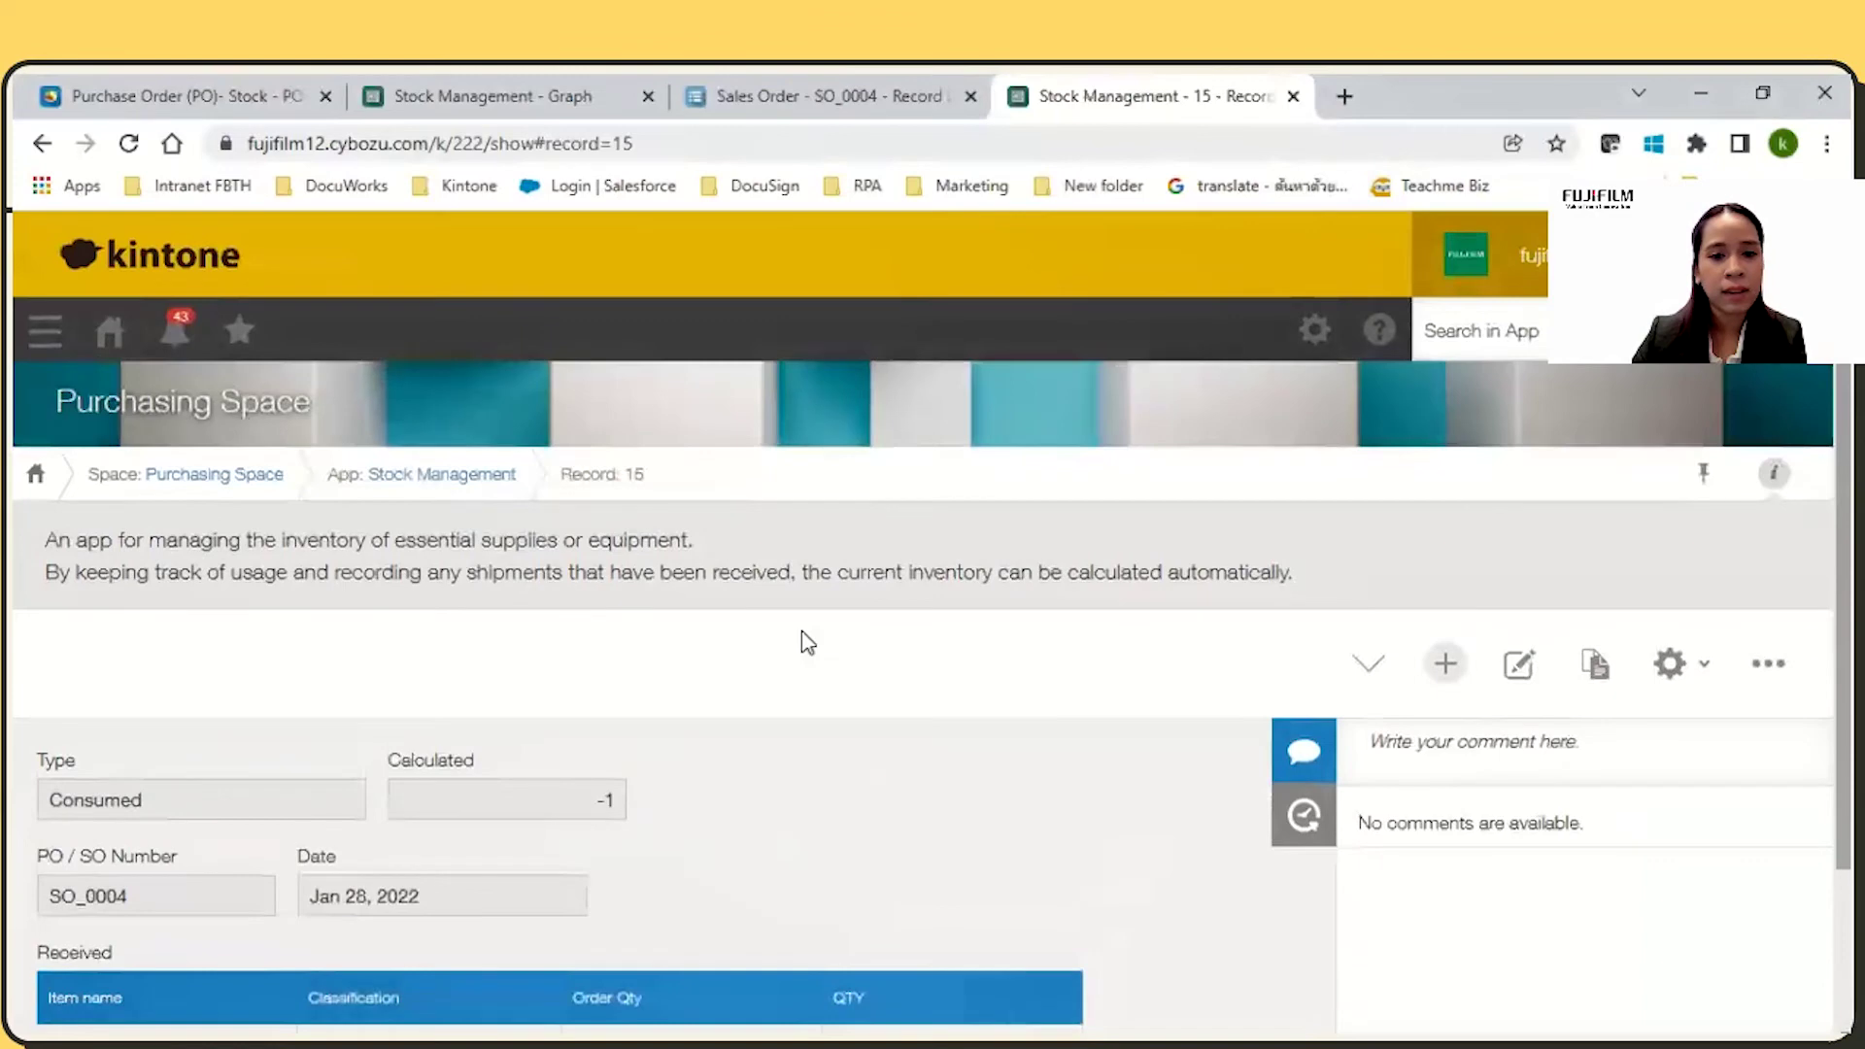
Go back to the Stock Management records and check the LAPTOP quantity in the Current Stock report
click(450, 475)
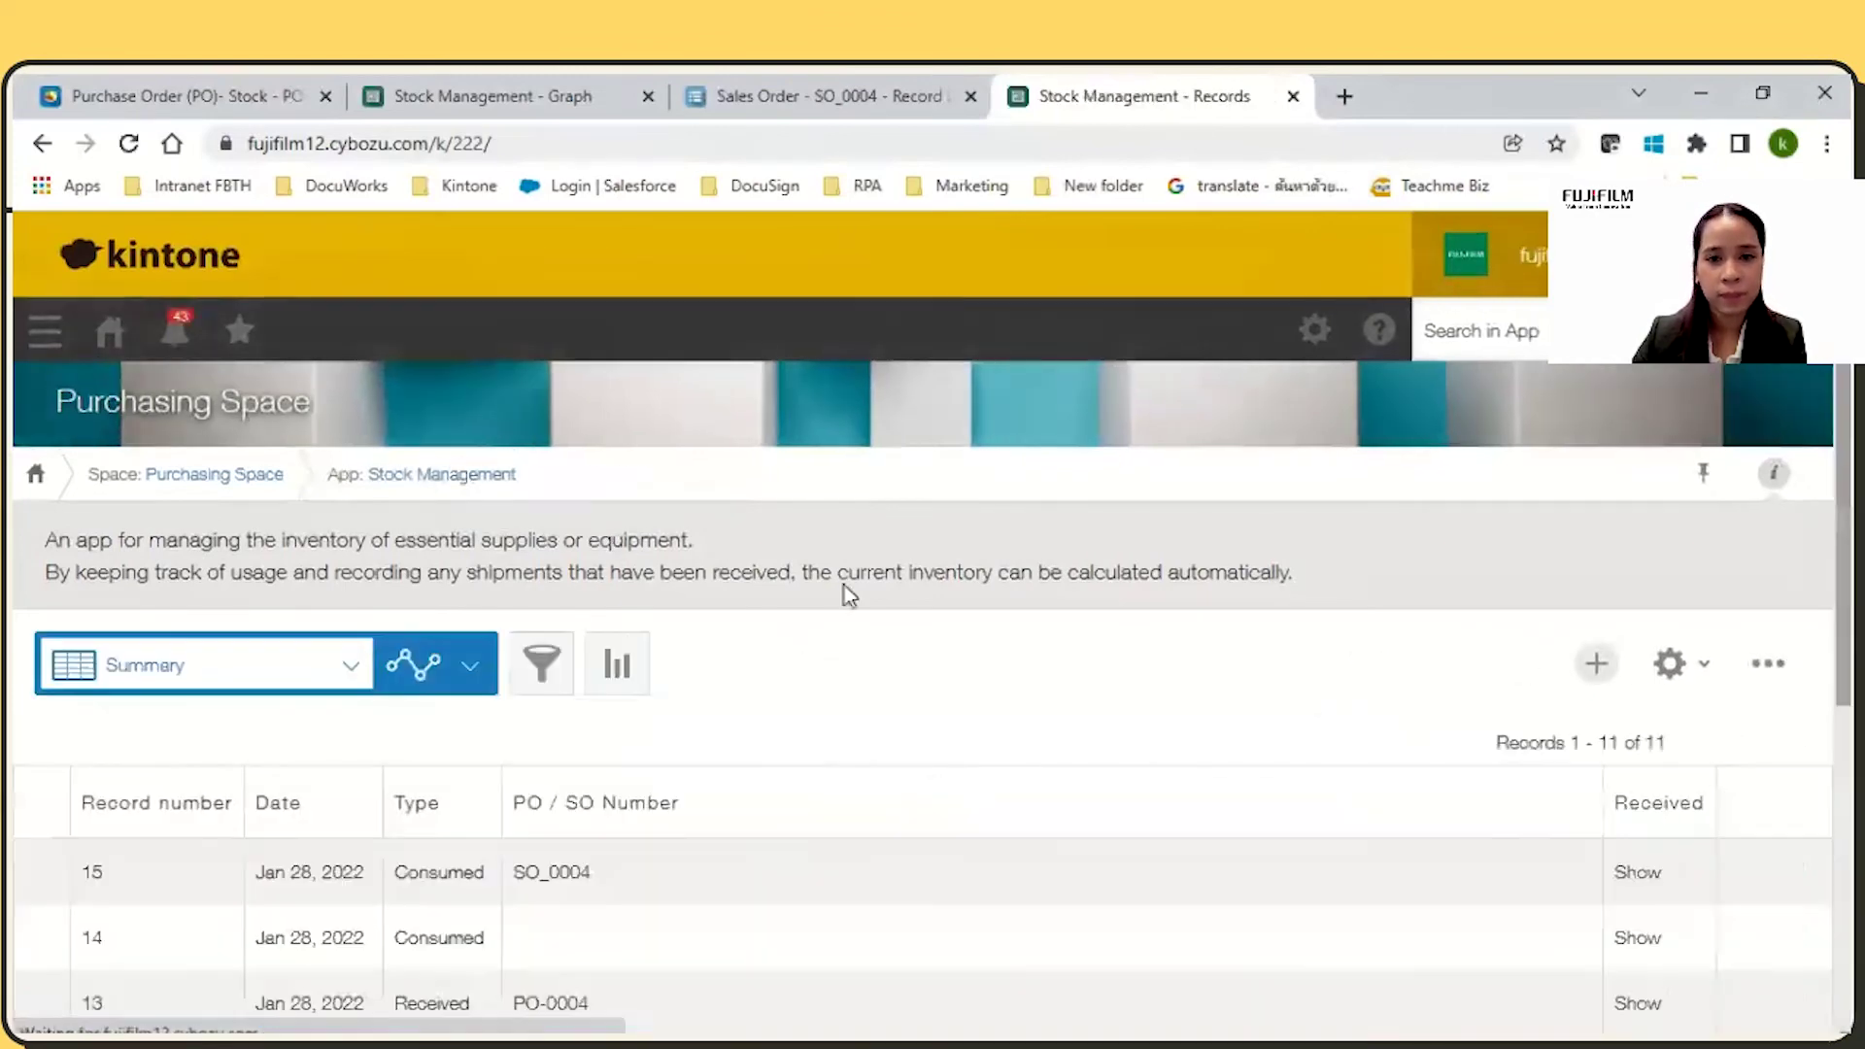
click(403, 669)
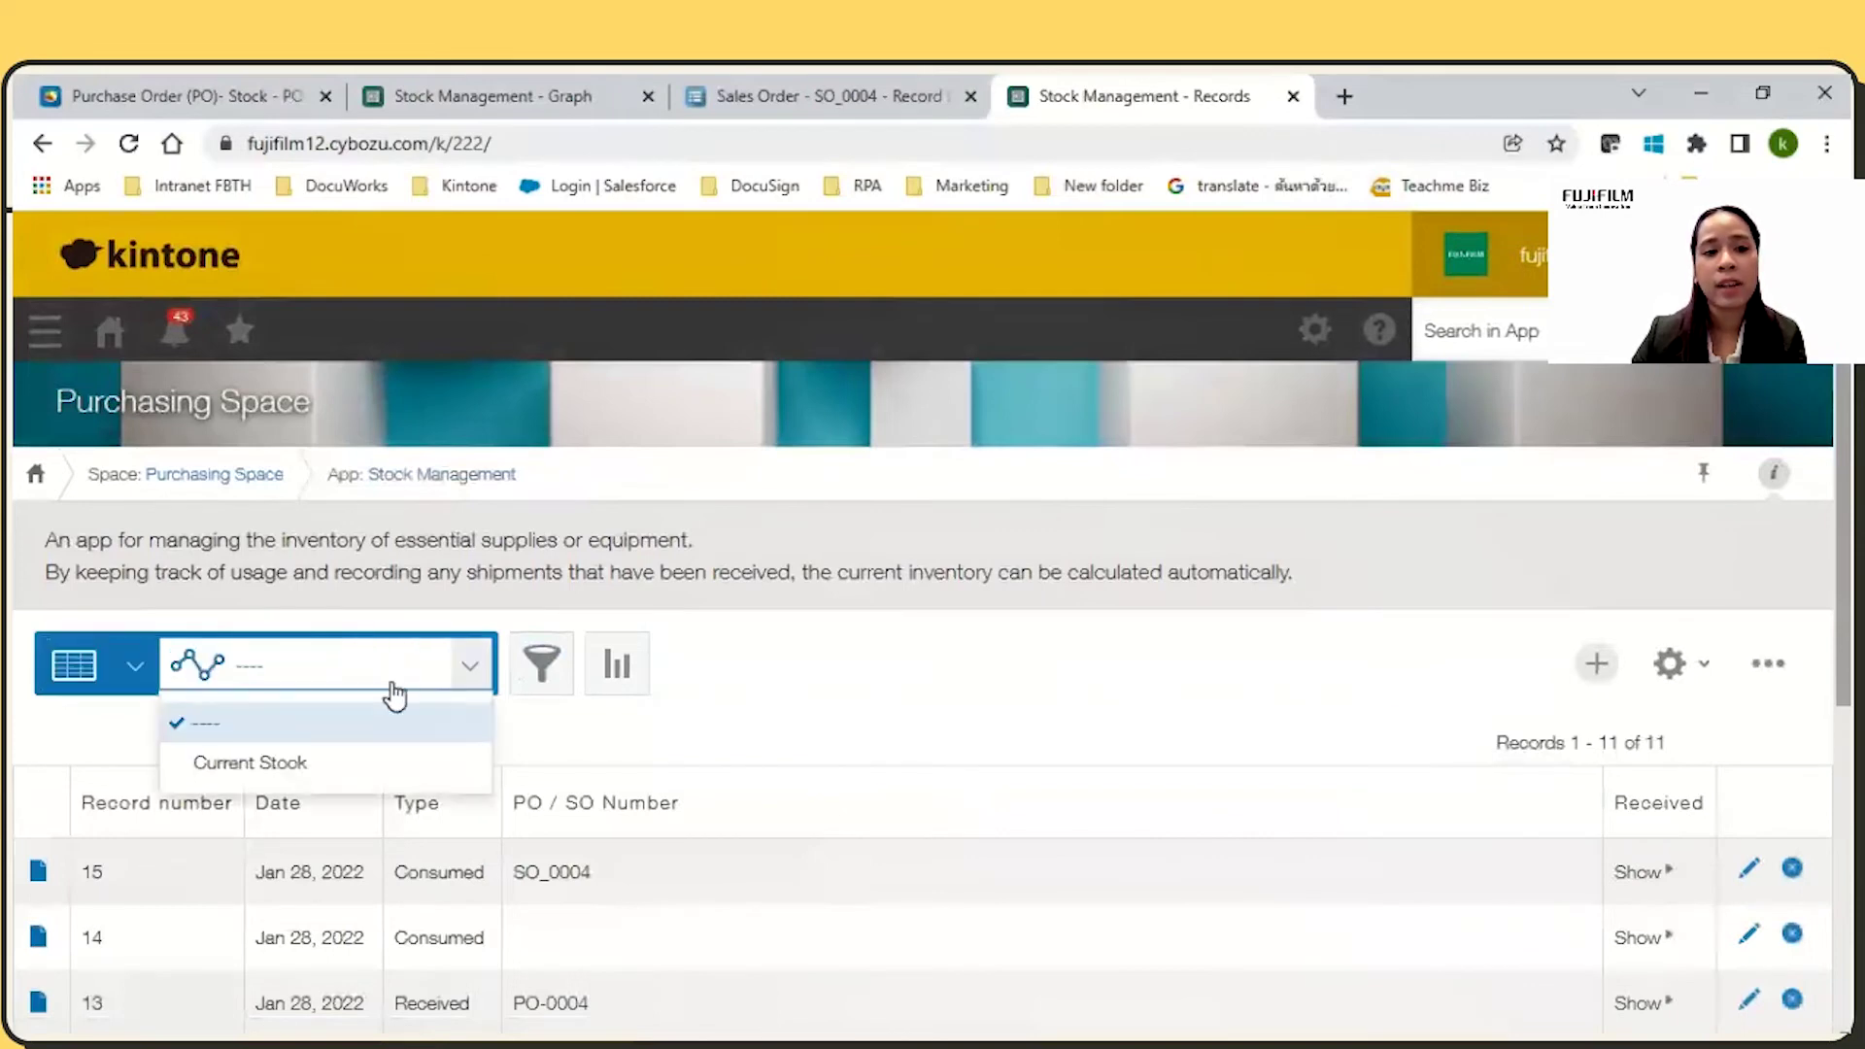
click(366, 762)
scroll(1346, 646, down, 4)
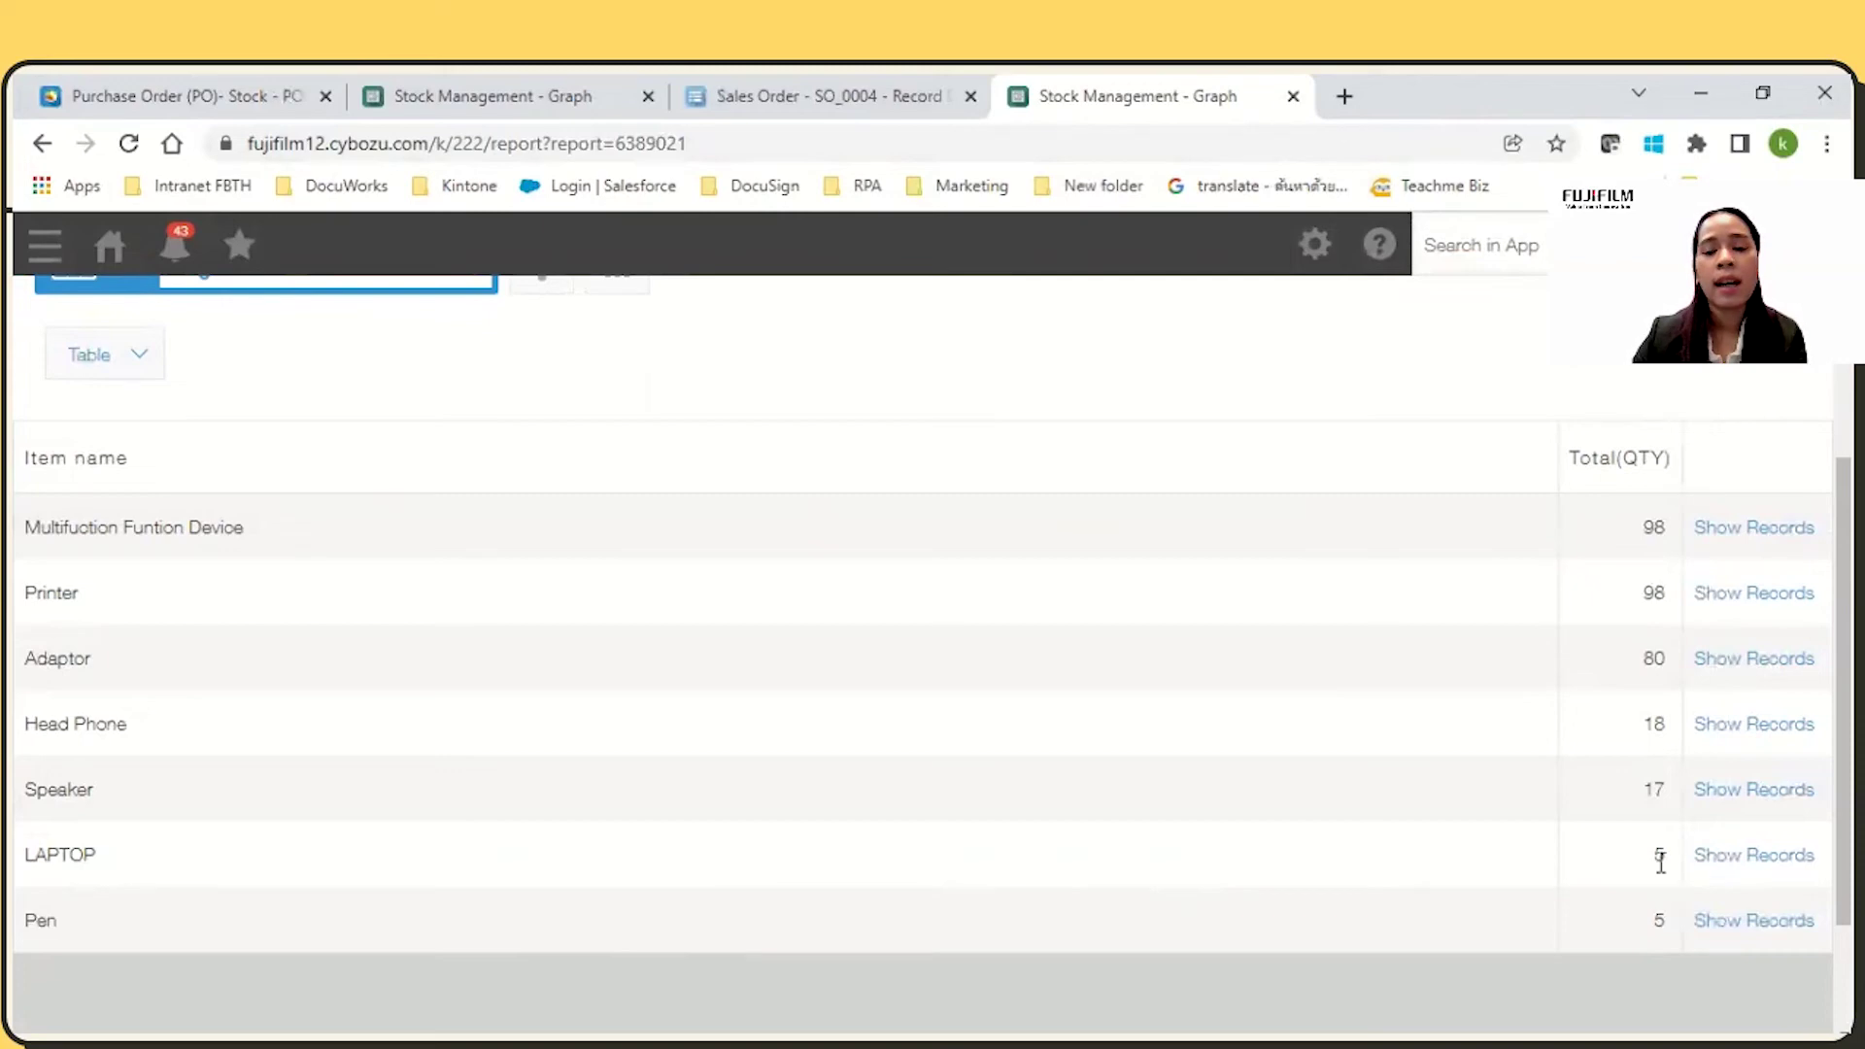
scroll(1661, 886, up, 1)
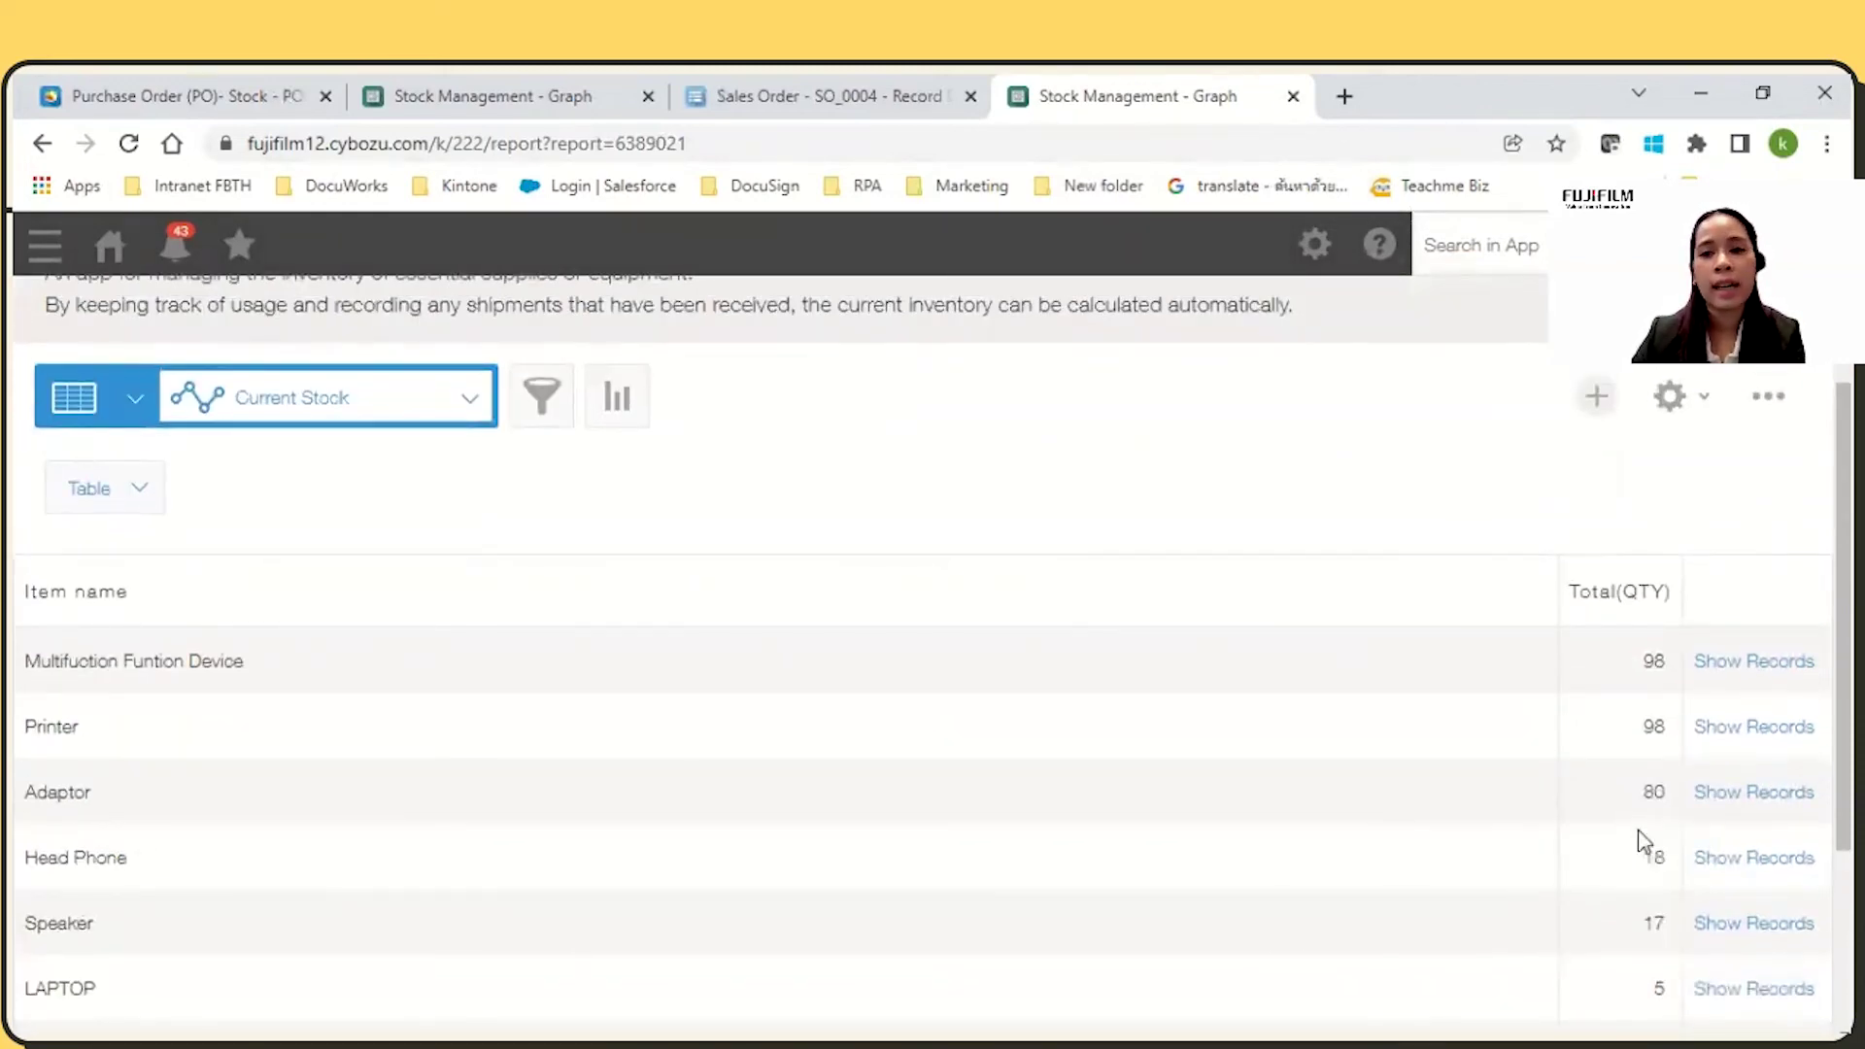
scroll(1642, 840, up, 2)
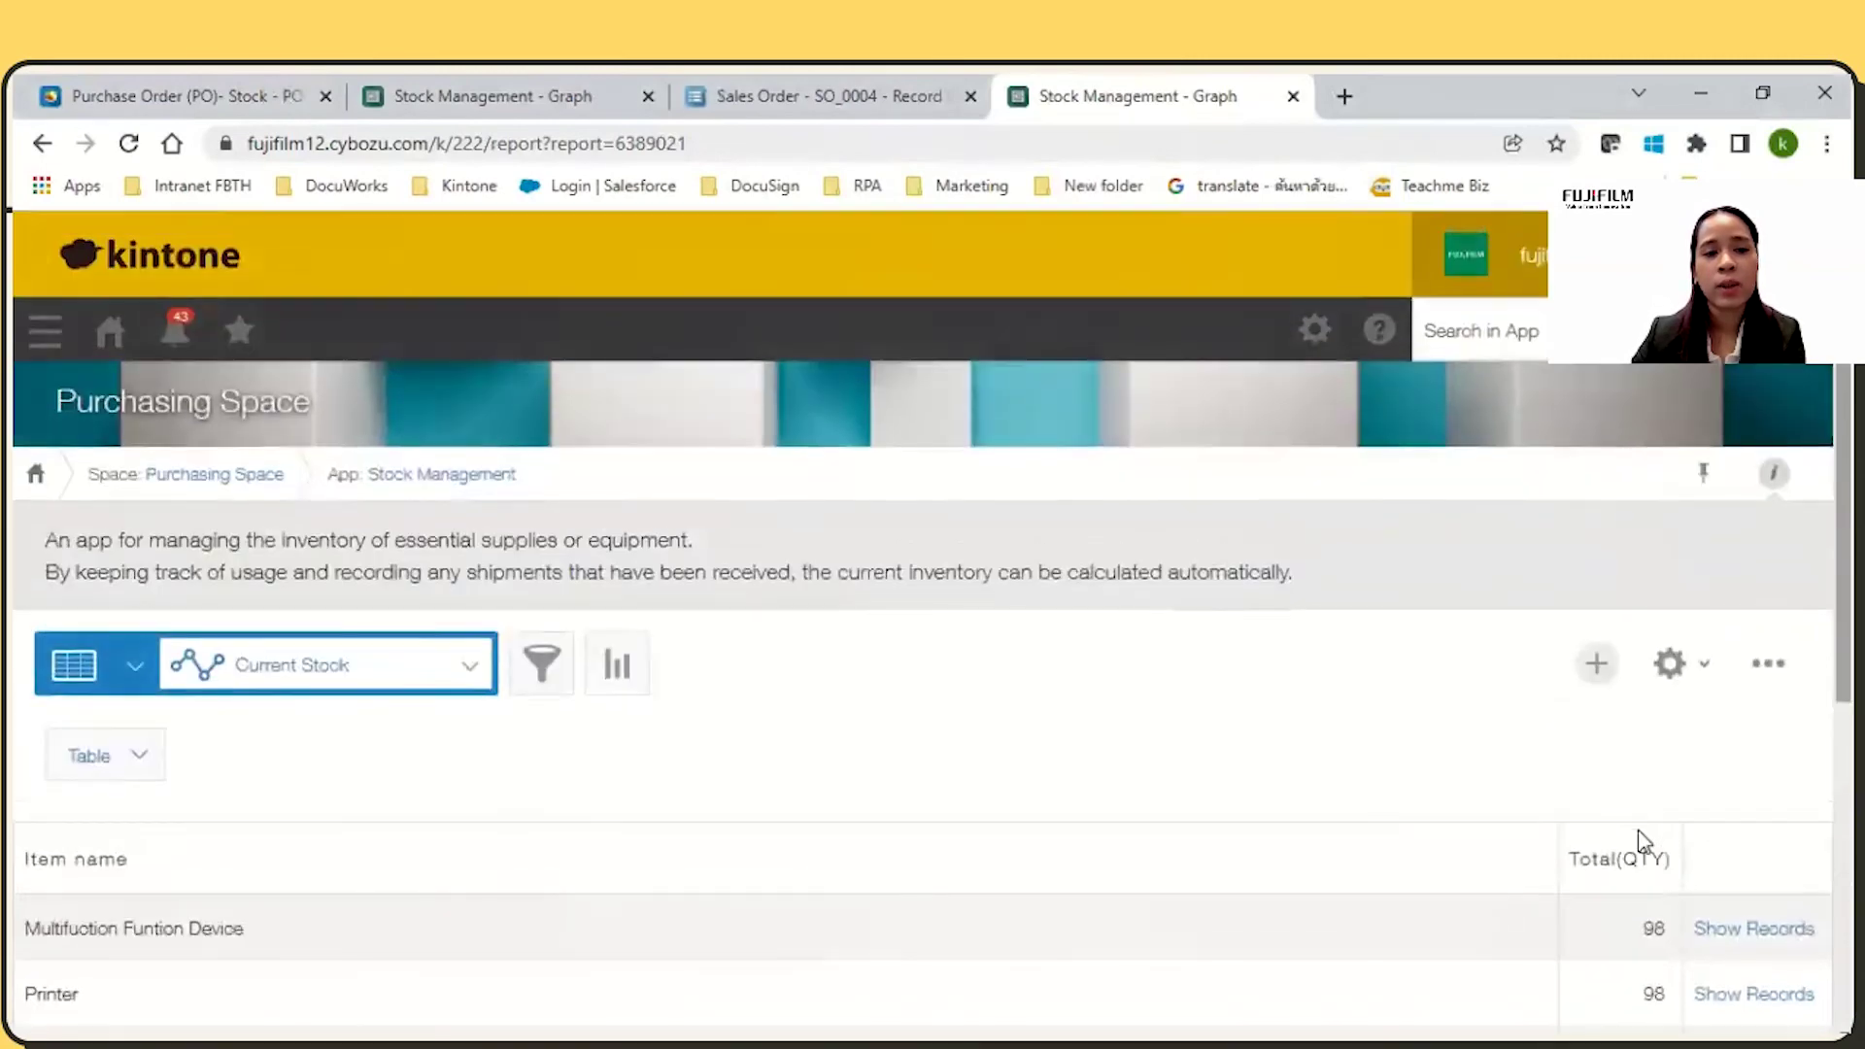
mouse_move(969, 78)
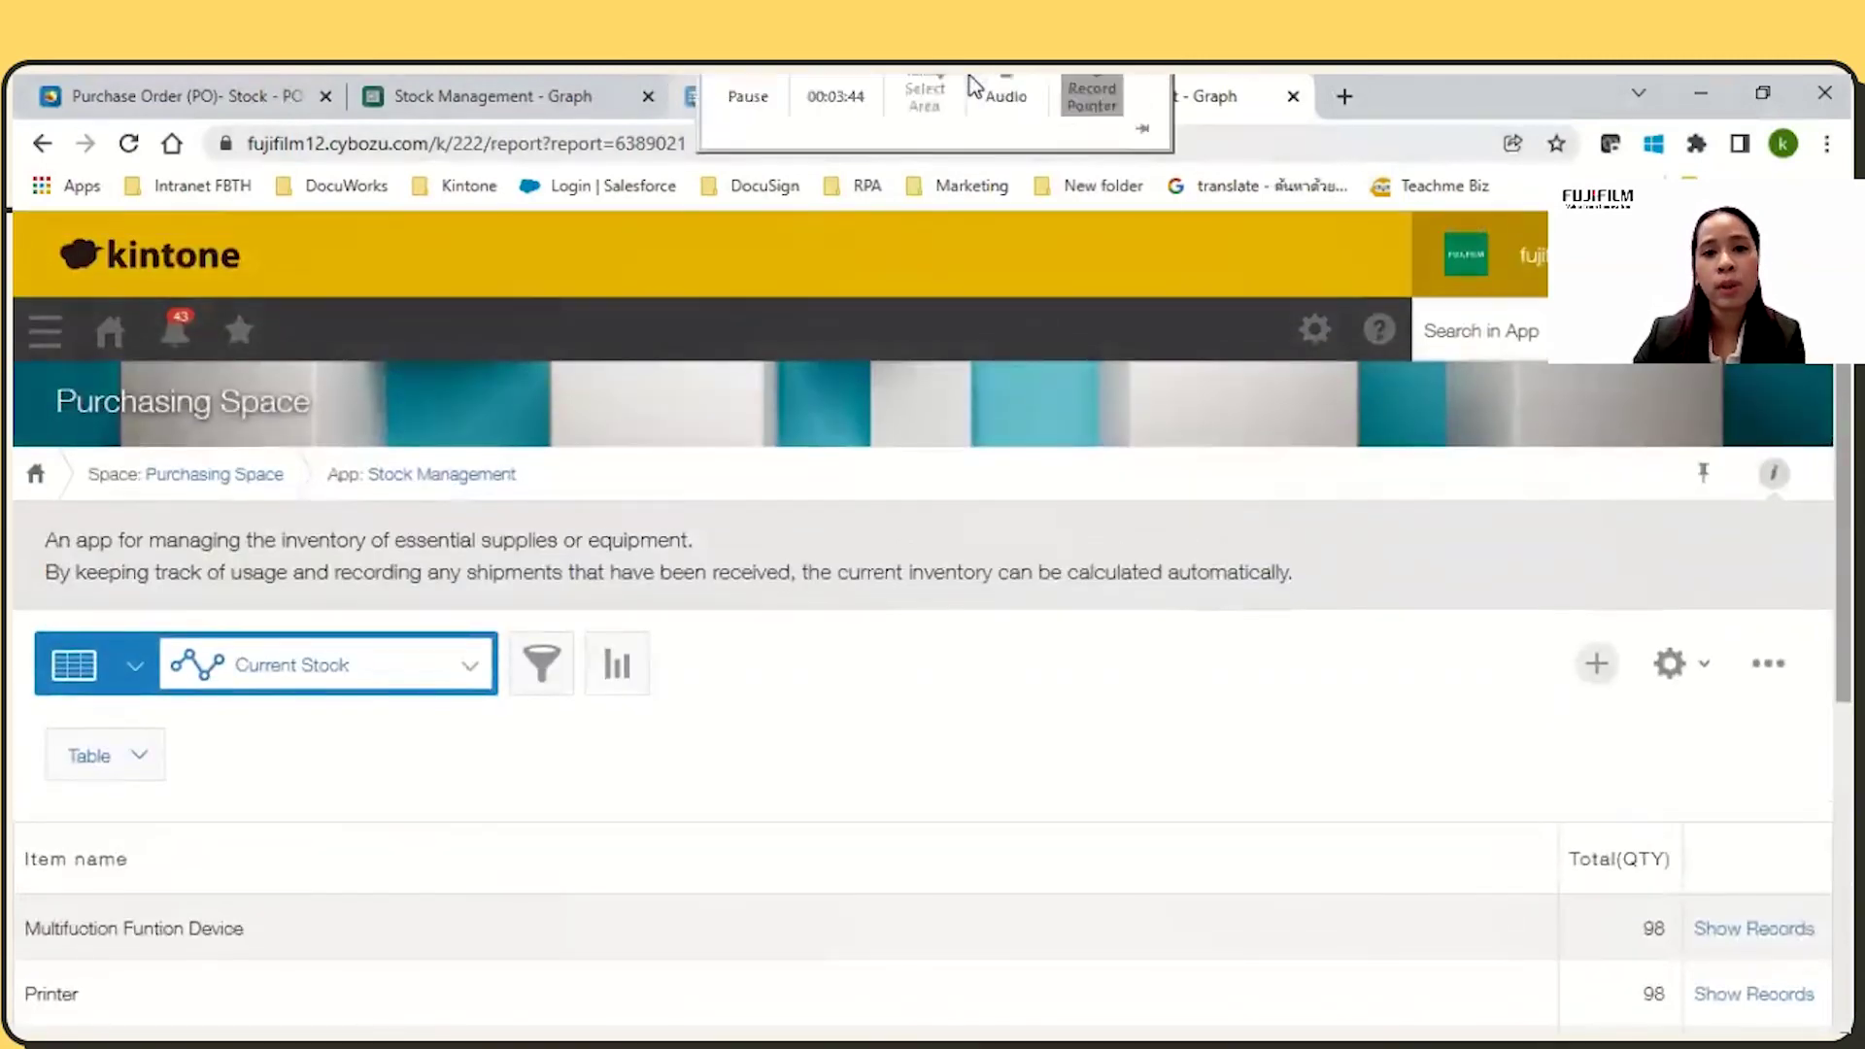